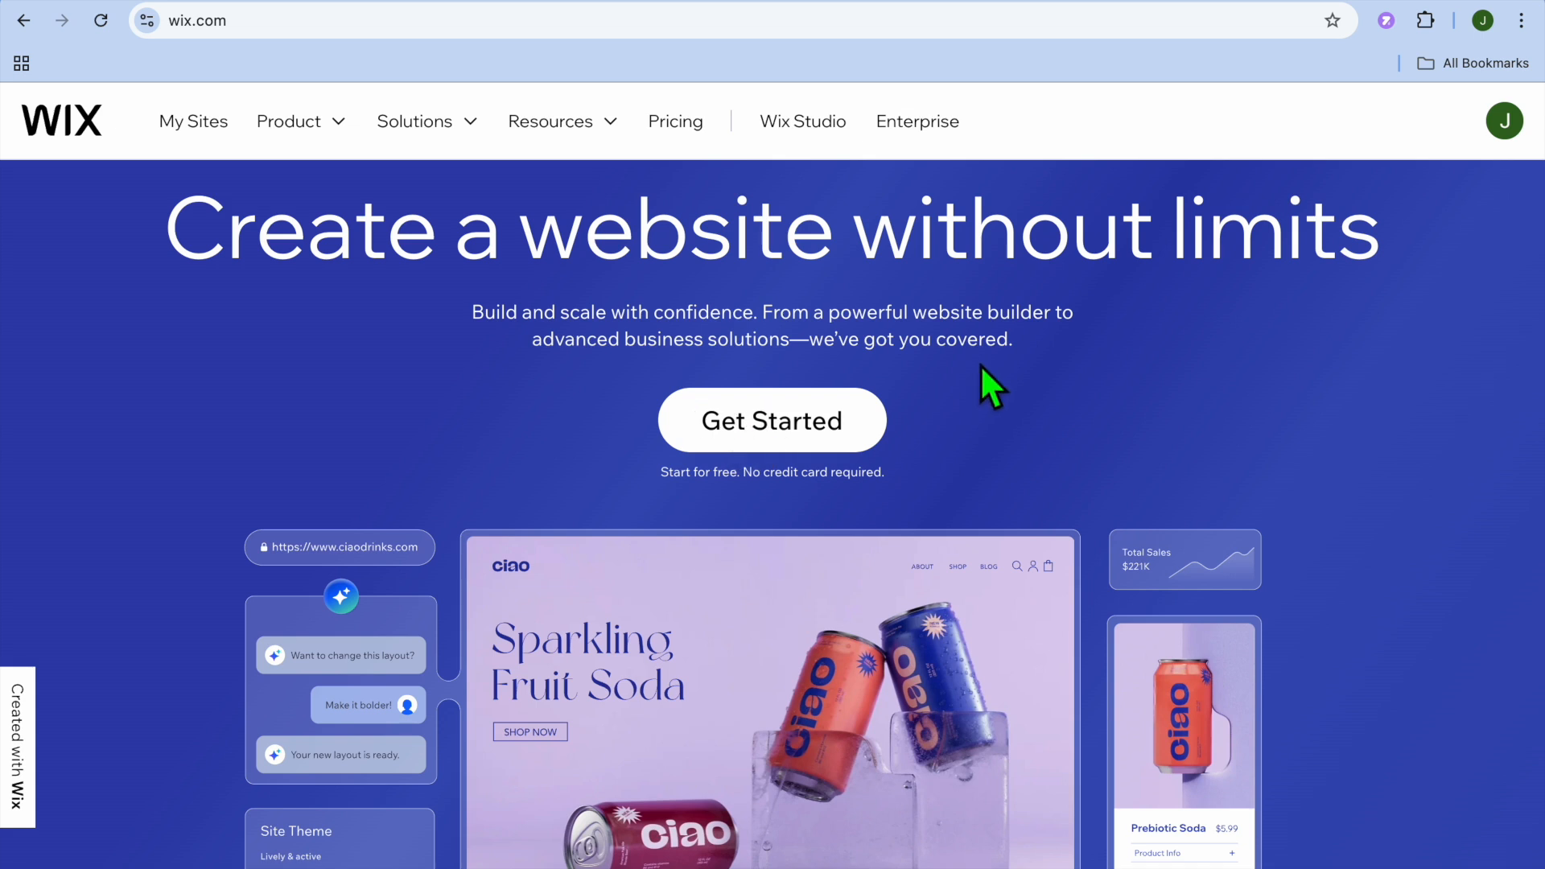
- Start a new site on the Wix Editor instead of Studio and set it up without the AI chat
{"action": "left_click", "coordinate": [1166, 1]}
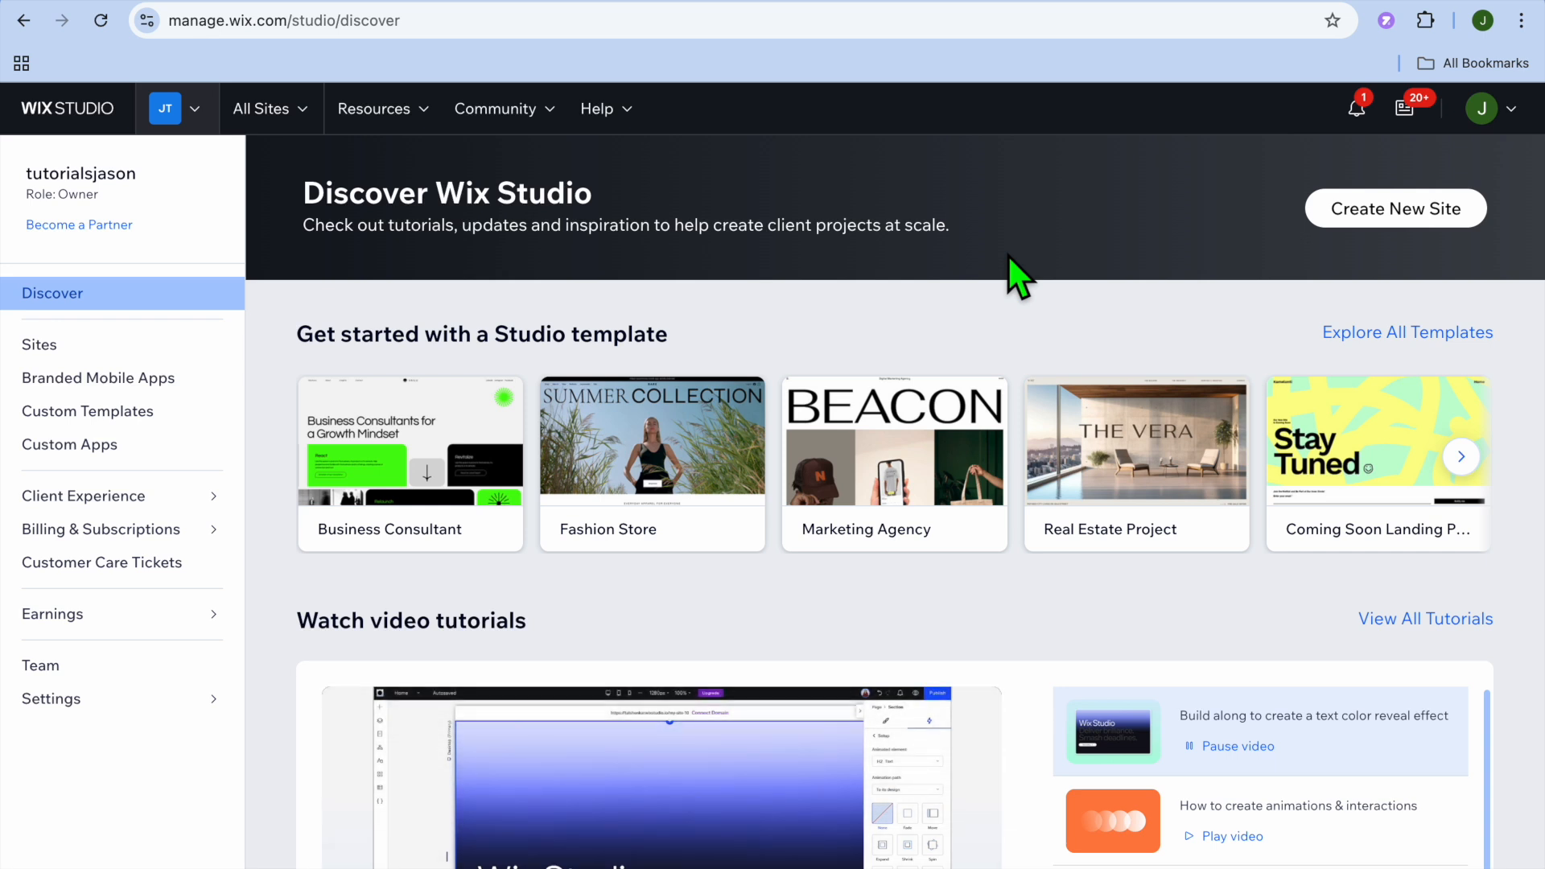
{"action": "left_click", "coordinate": [1372, 208]}
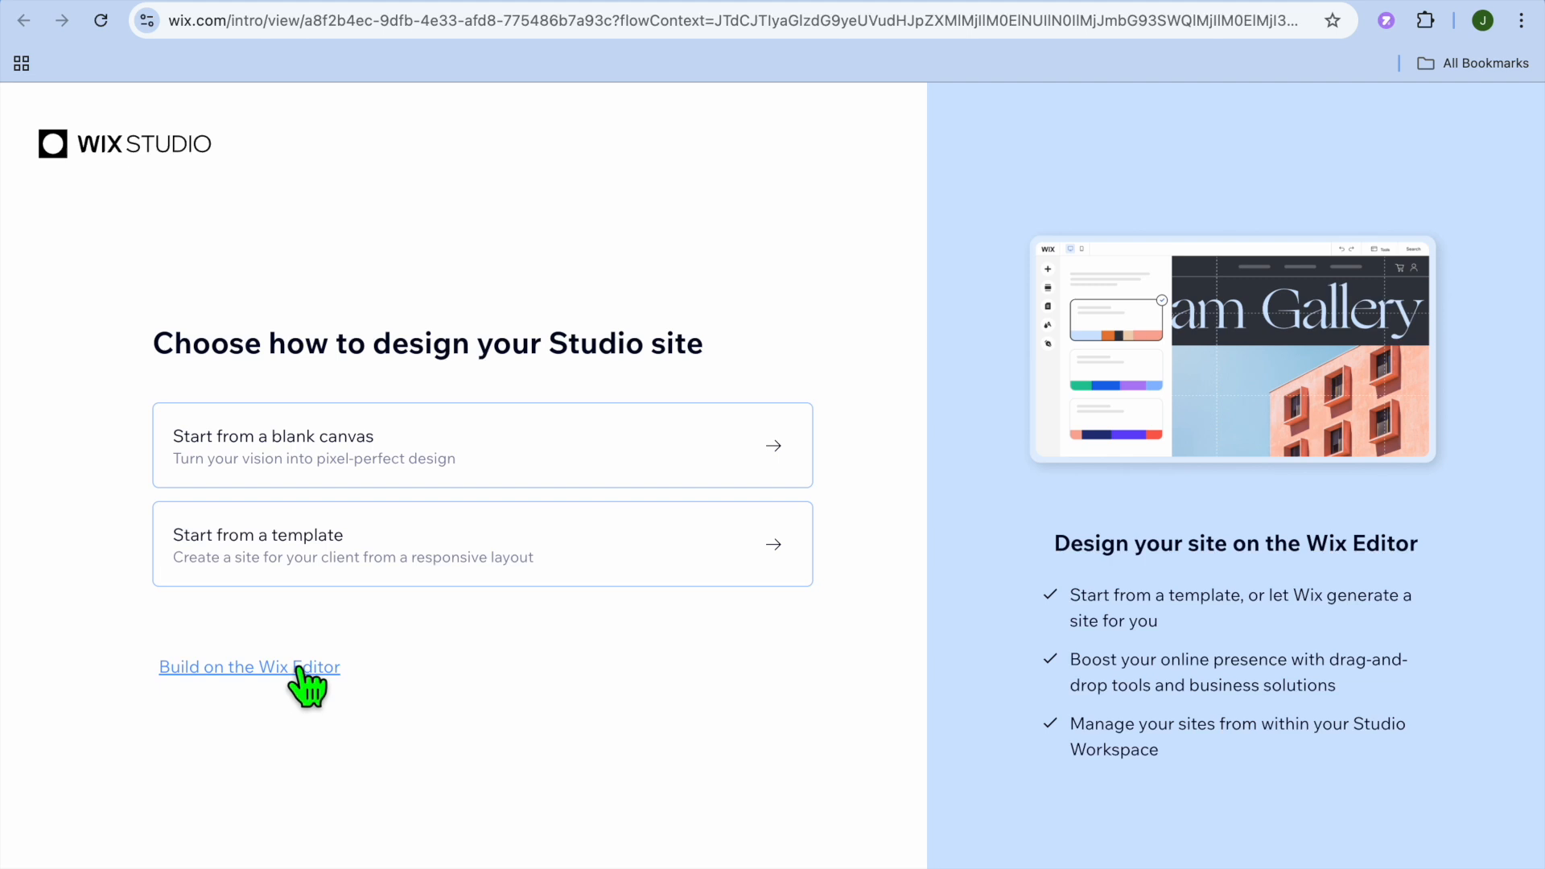
{"action": "left_click", "coordinate": [298, 670]}
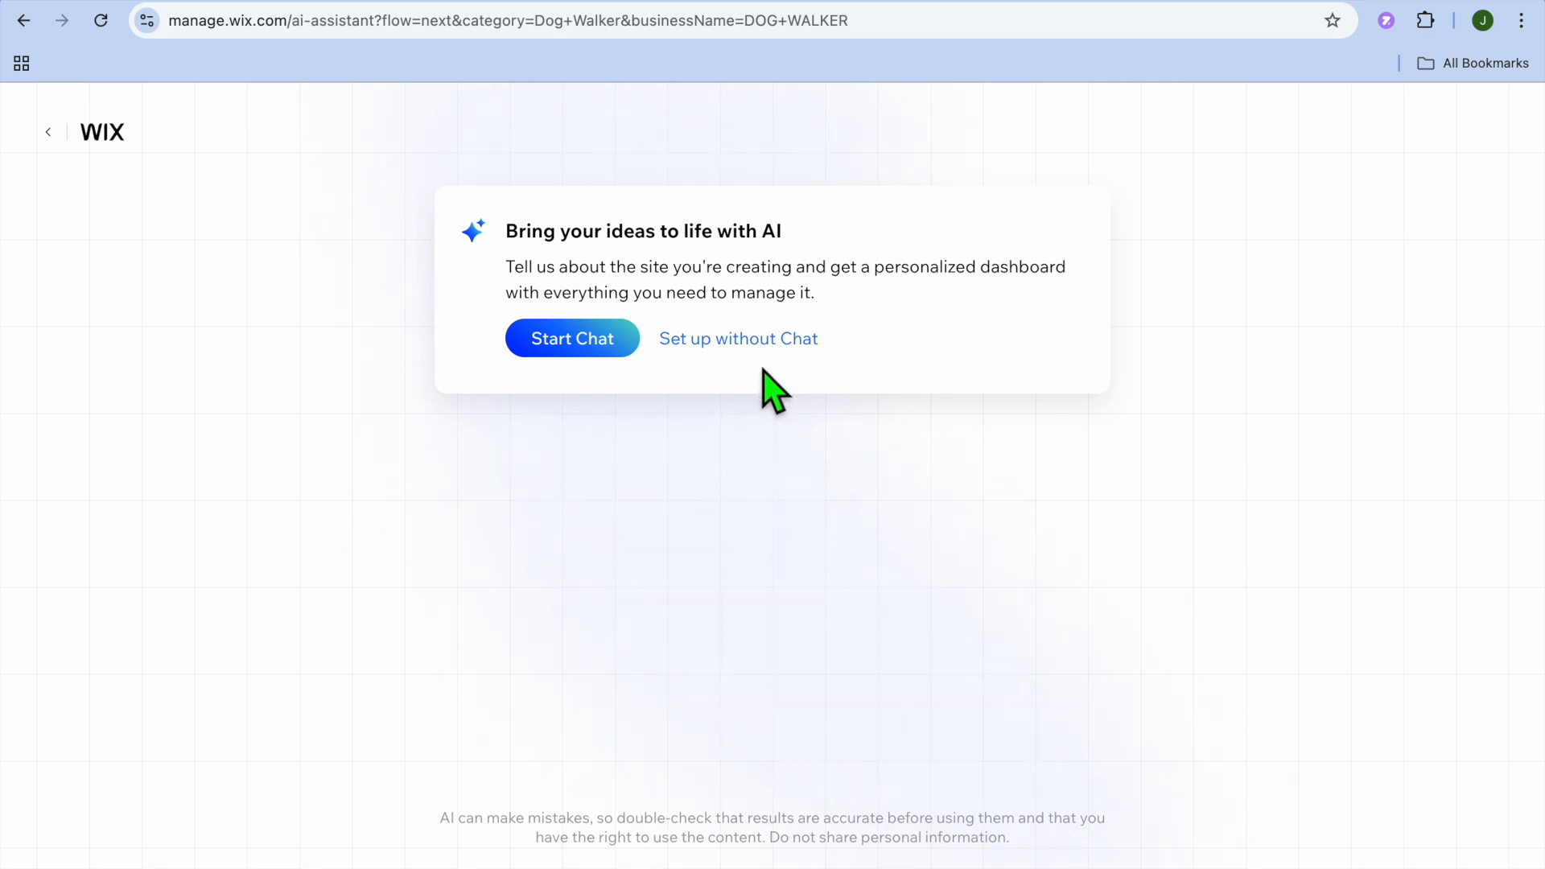
{"action": "left_click", "coordinate": [750, 341]}
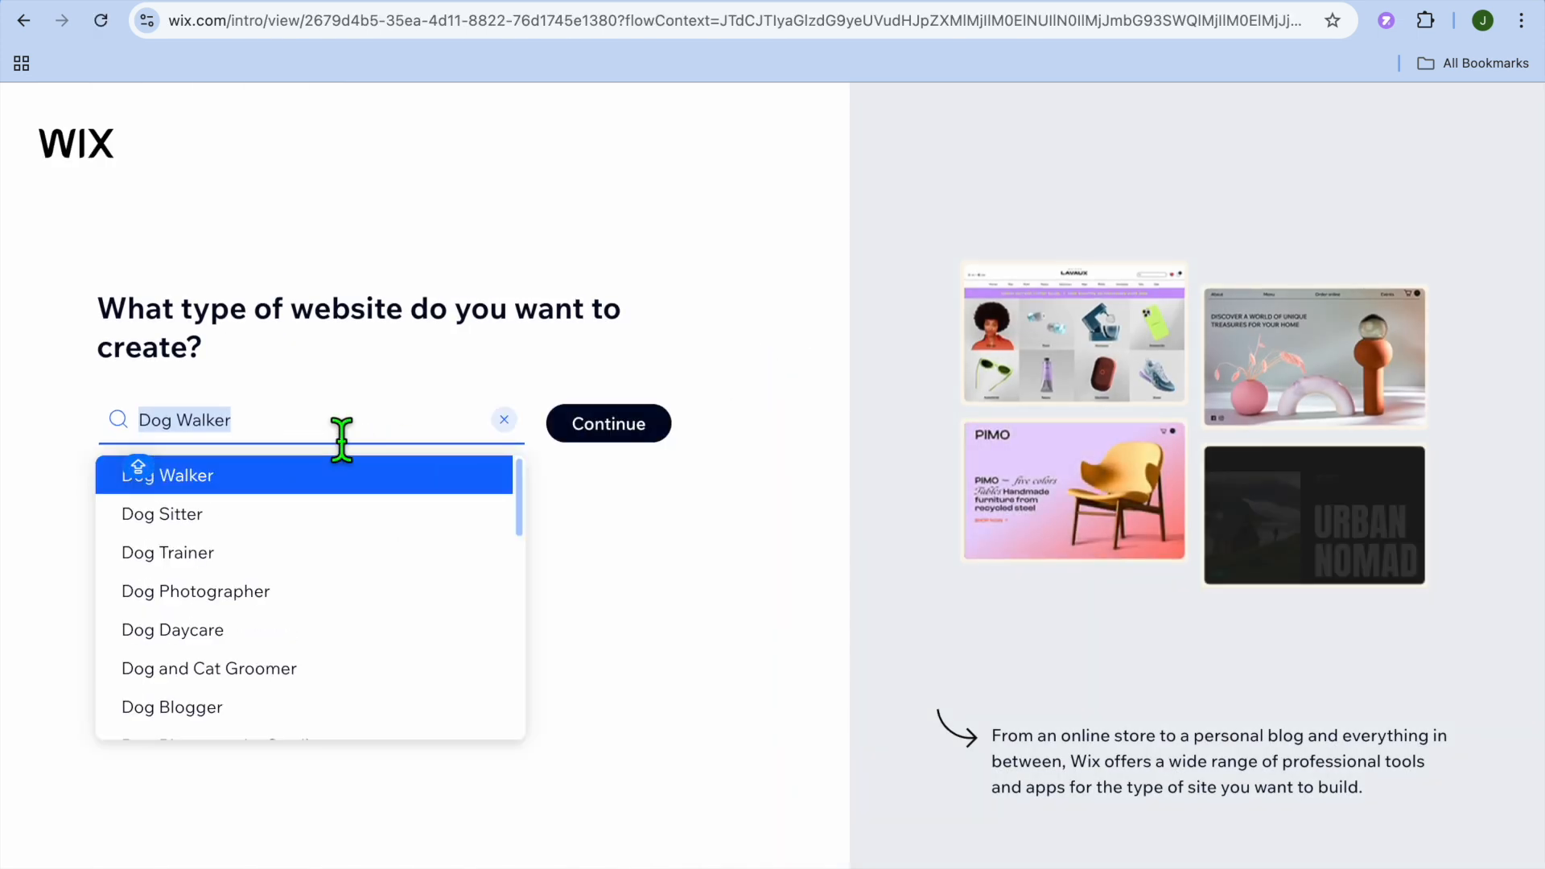
- Set the website type to Veterinarian and continue to the business setup
{"action": "left_click", "coordinate": [505, 421]}
{"action": "type", "text": "VET"}
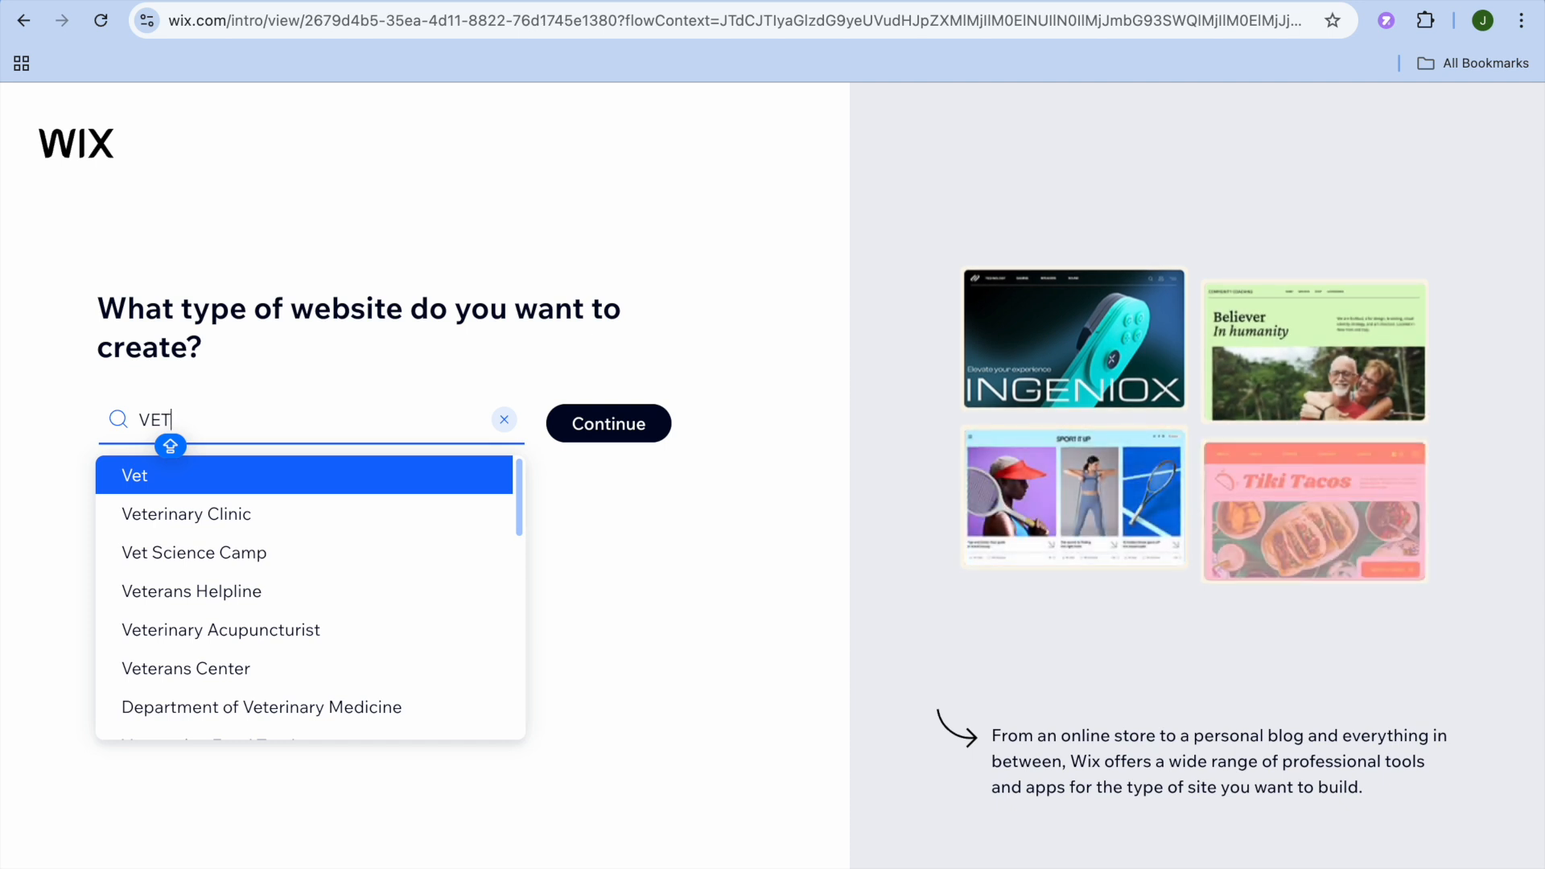
{"action": "scroll", "coordinate": [334, 540], "scroll_direction": "down", "scroll_amount": 1}
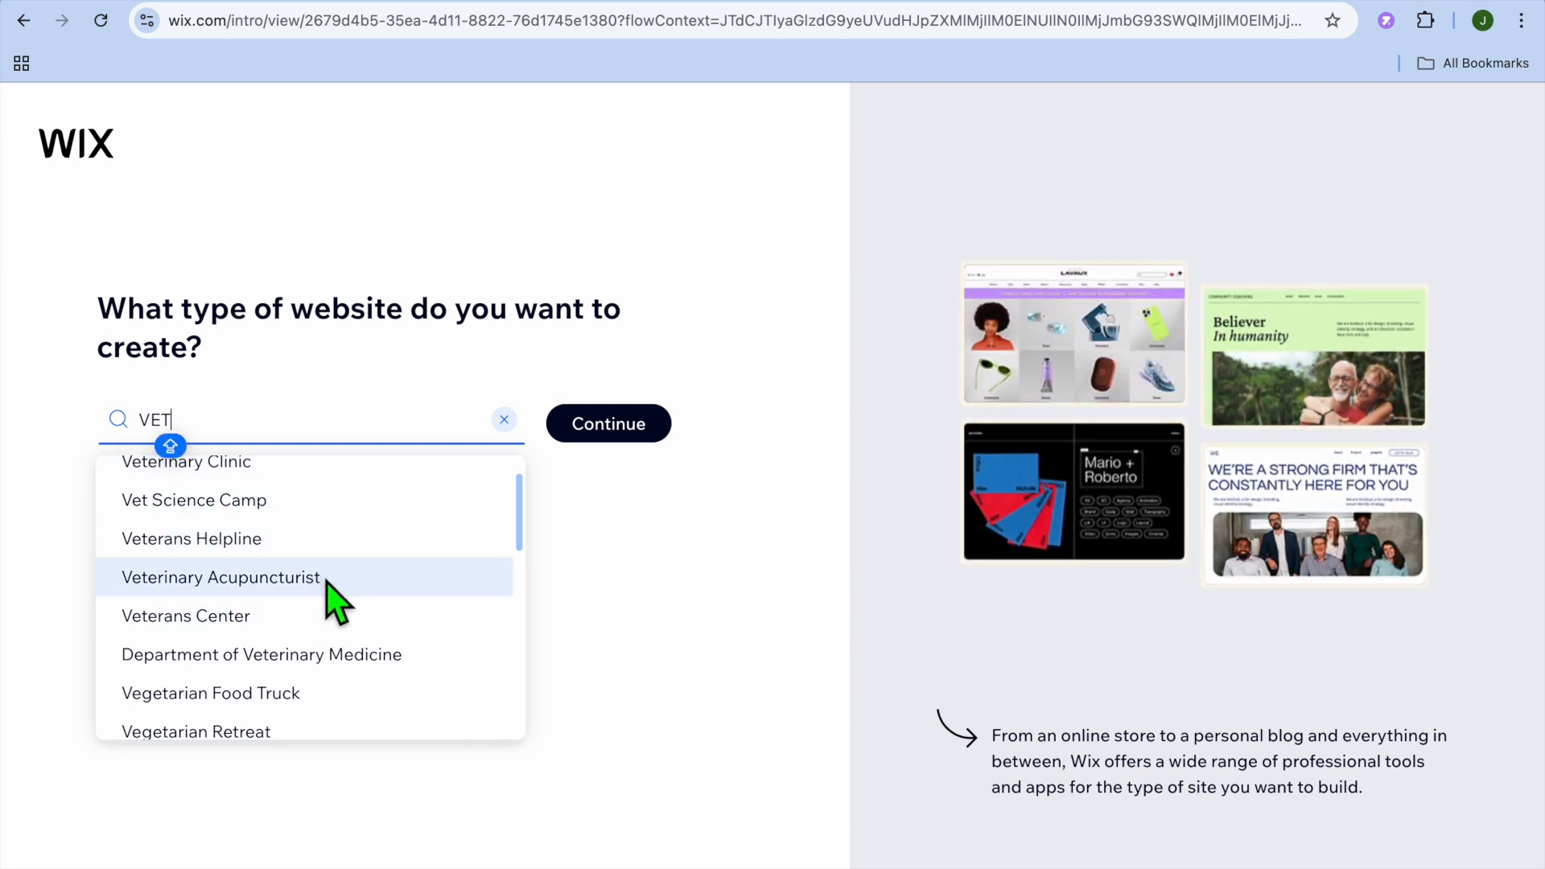
{"action": "scroll", "coordinate": [326, 582], "scroll_direction": "down", "scroll_amount": 2}
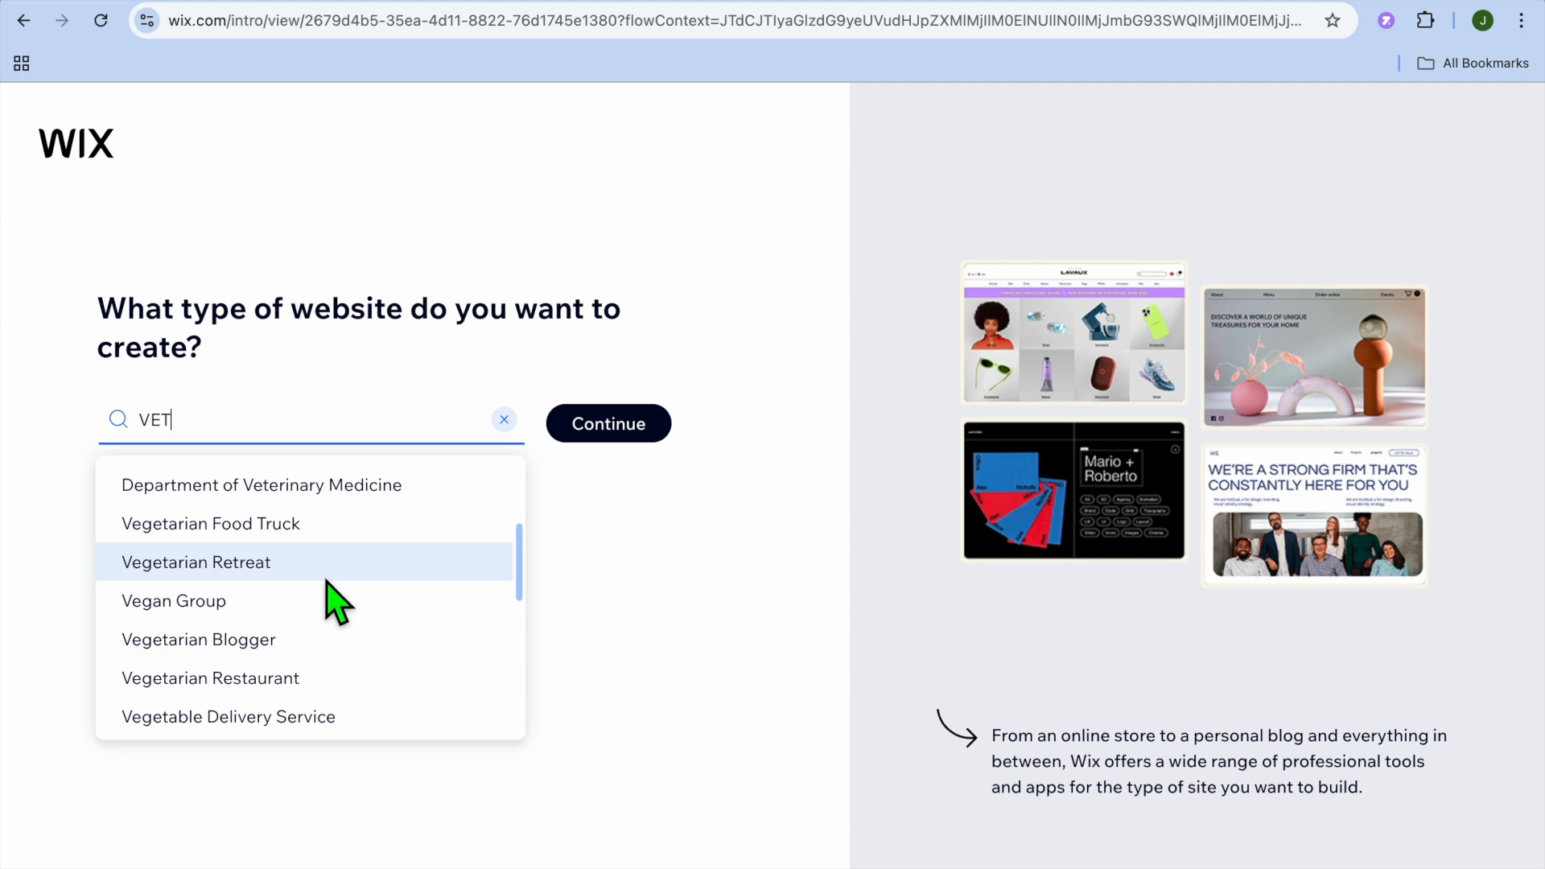
{"action": "left_click", "coordinate": [335, 429]}
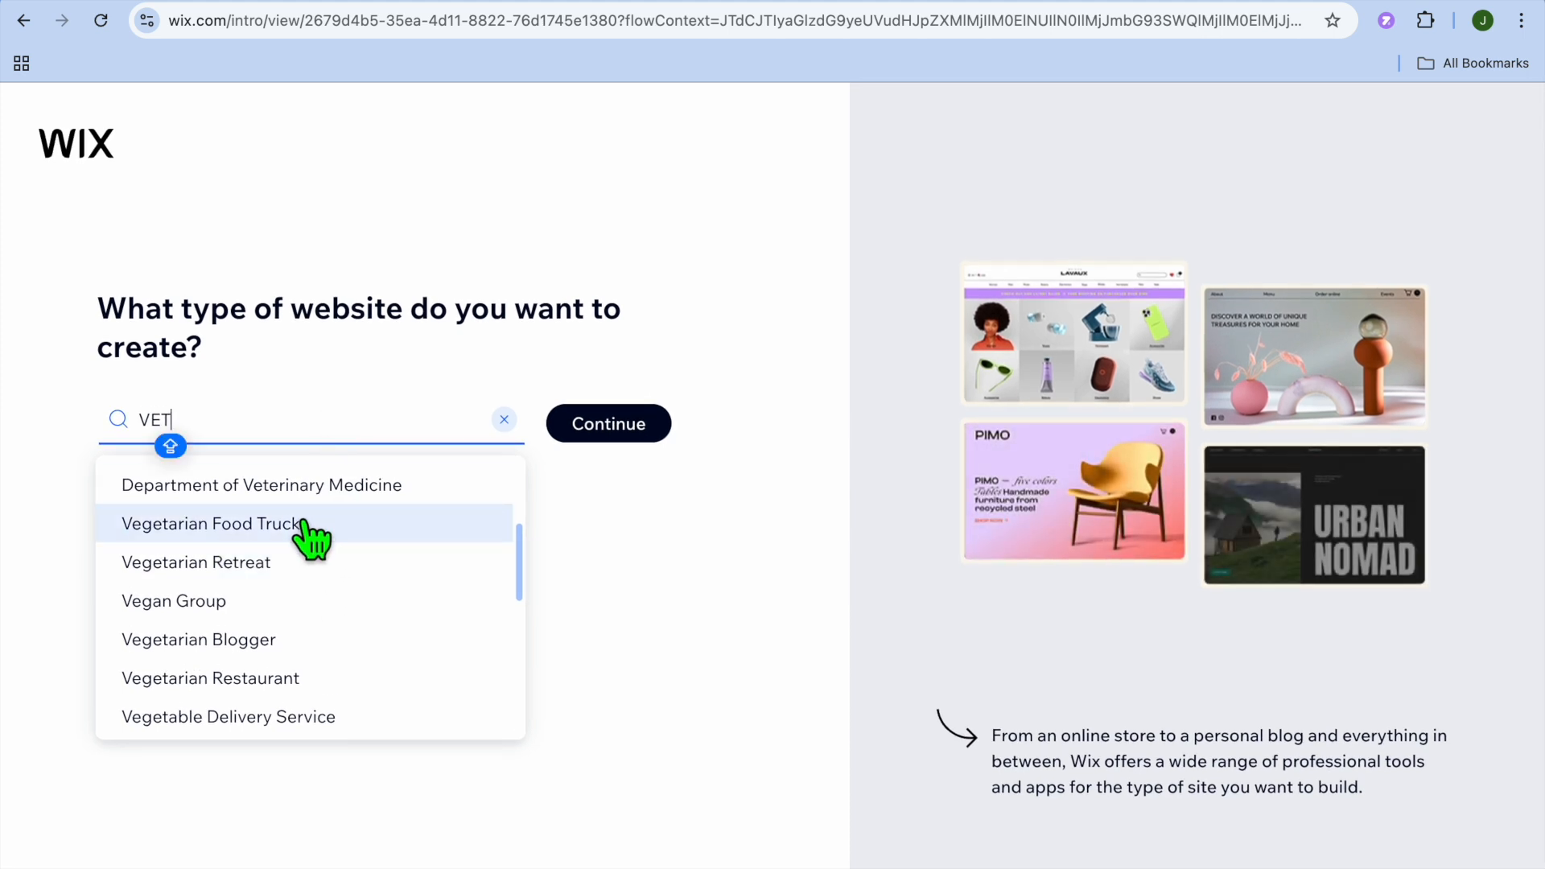
{"action": "scroll", "coordinate": [311, 535], "scroll_direction": "up", "scroll_amount": 3}
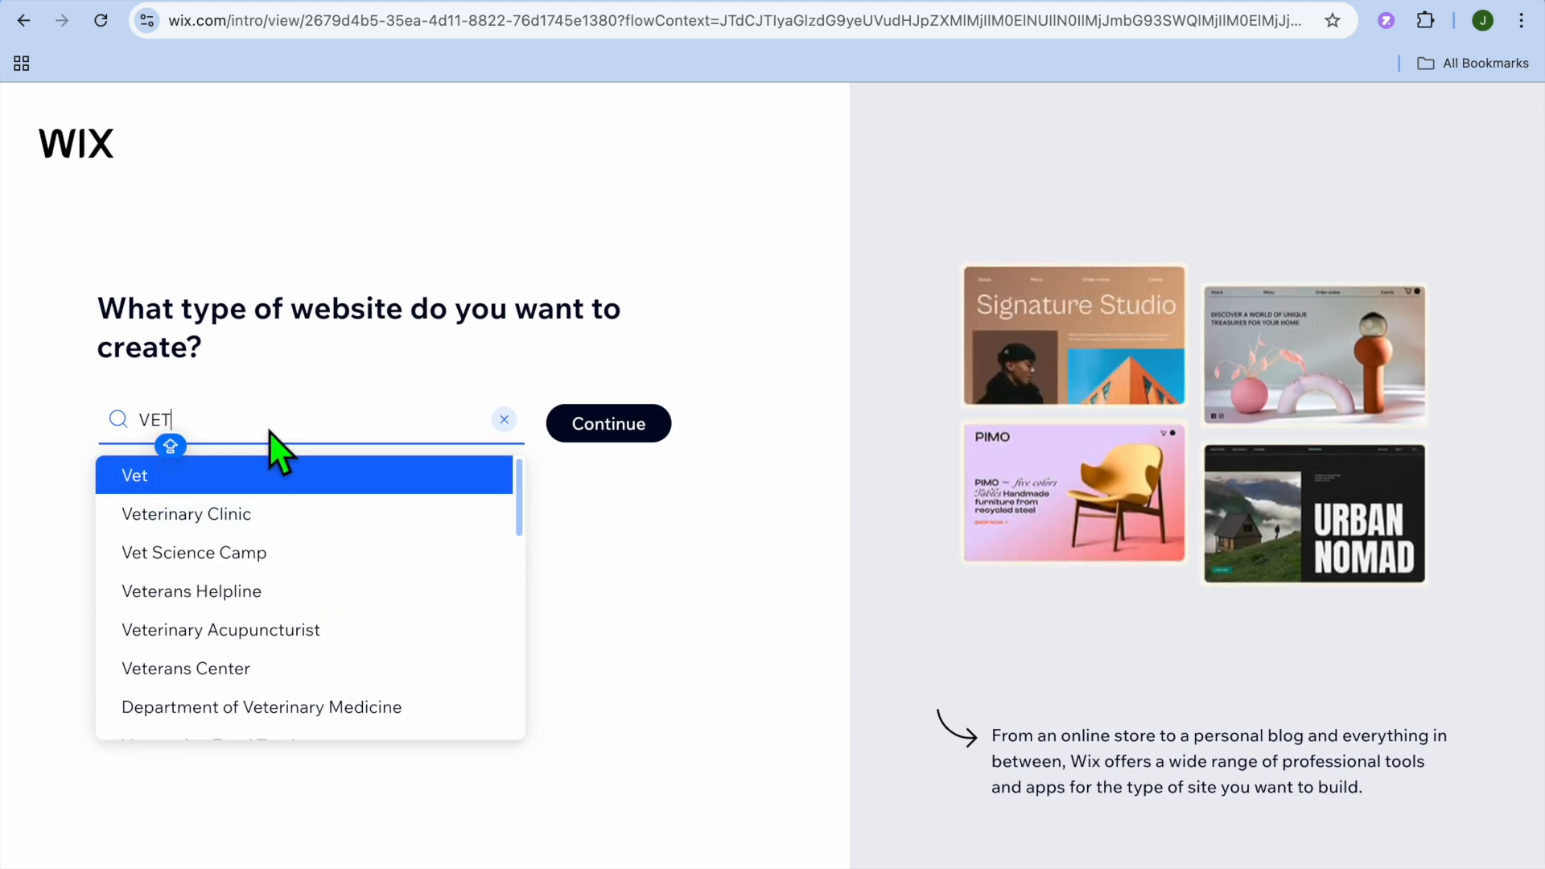
{"action": "type", "text": "ER"}
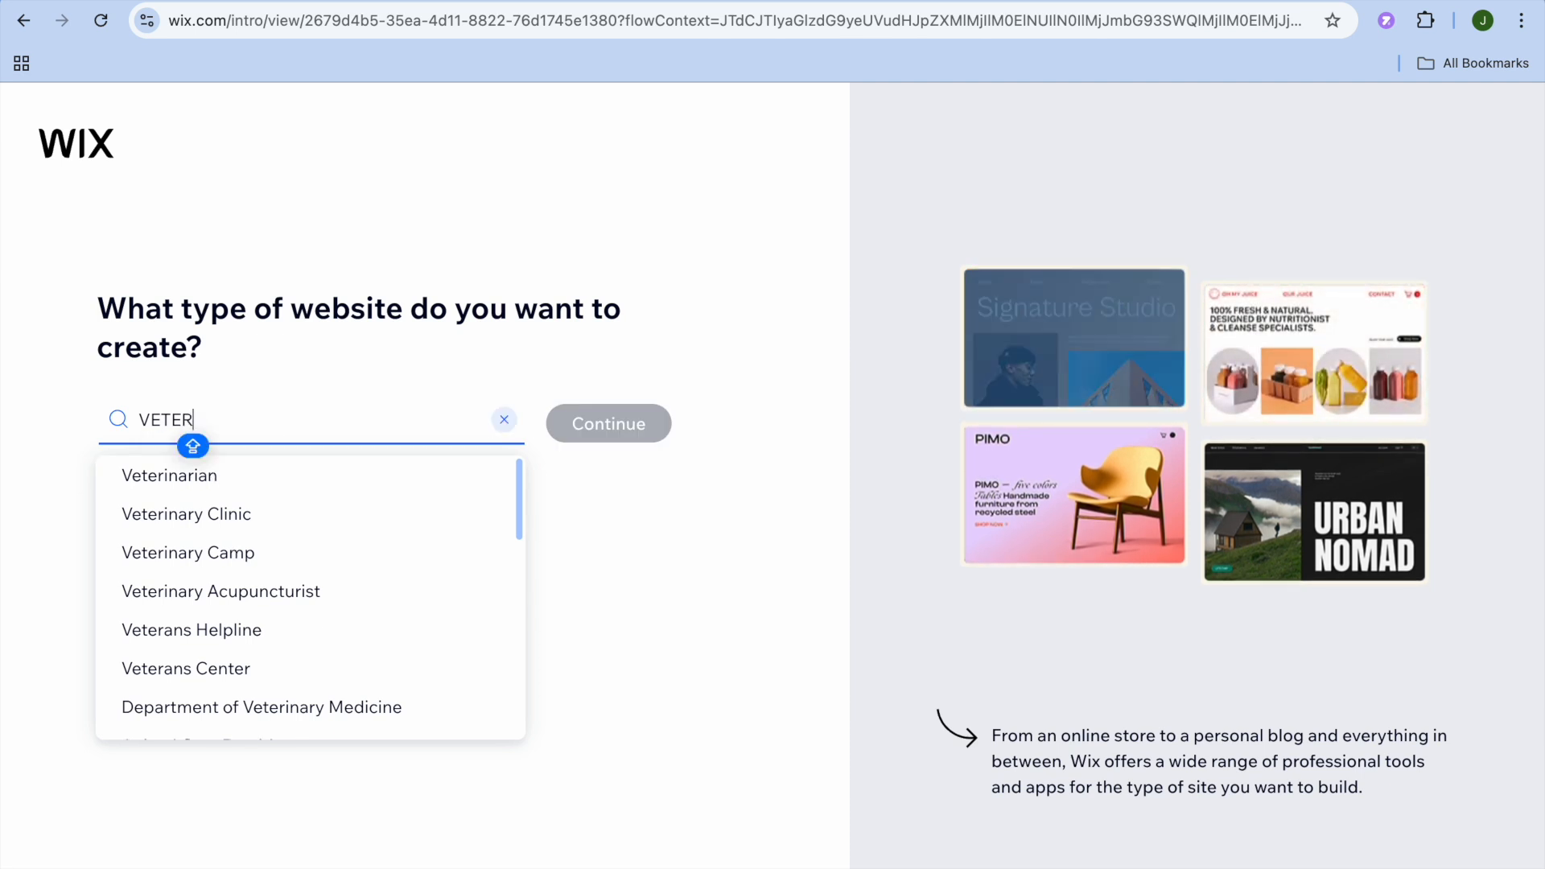
{"action": "left_click", "coordinate": [265, 476]}
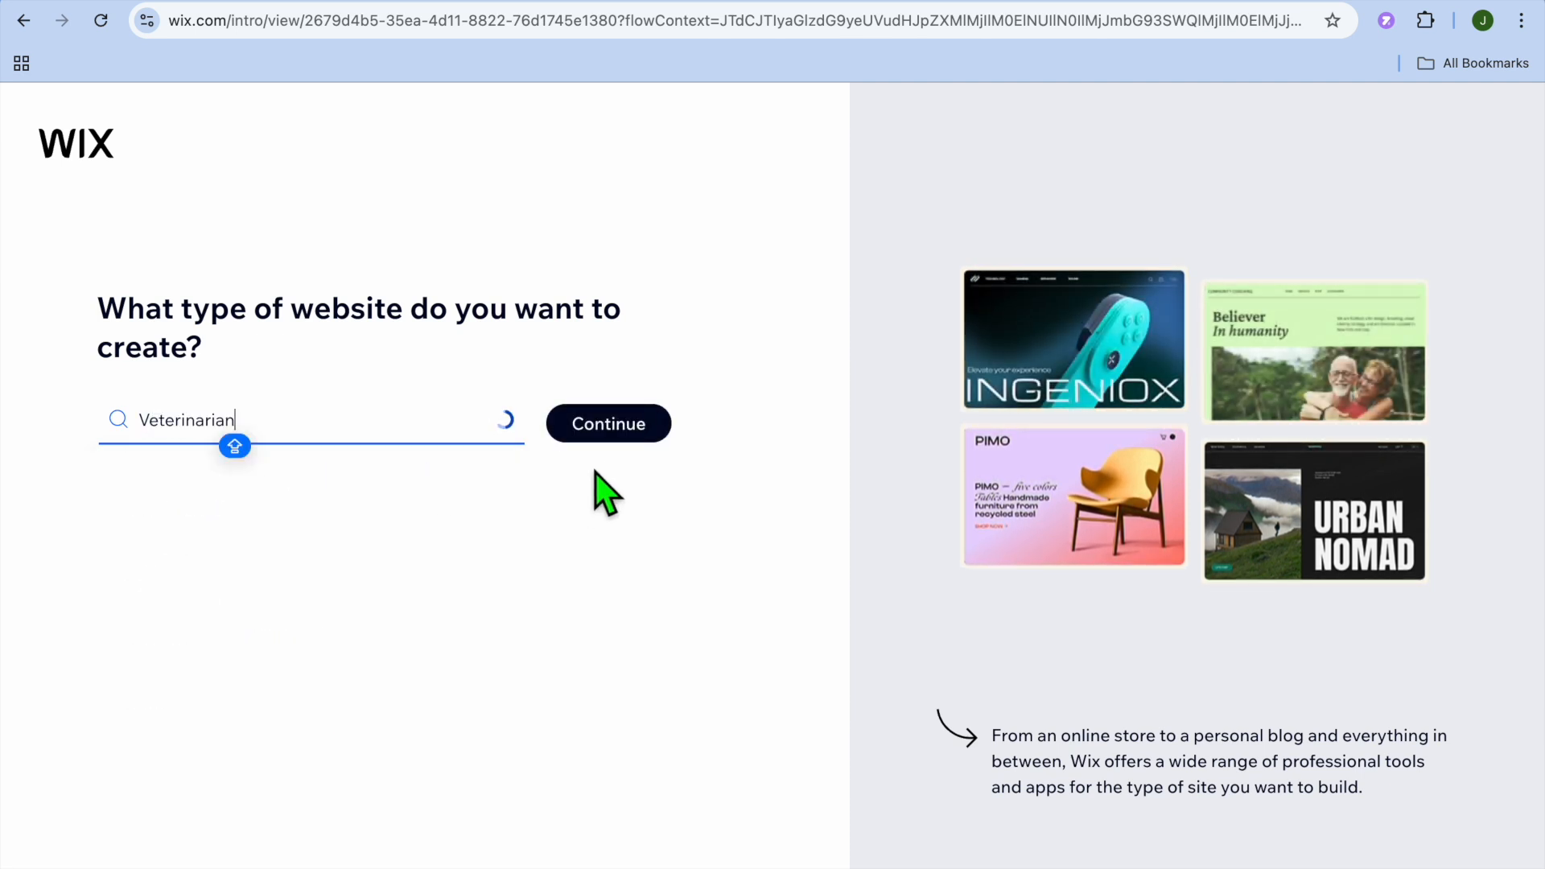
{"action": "left_click", "coordinate": [623, 433]}
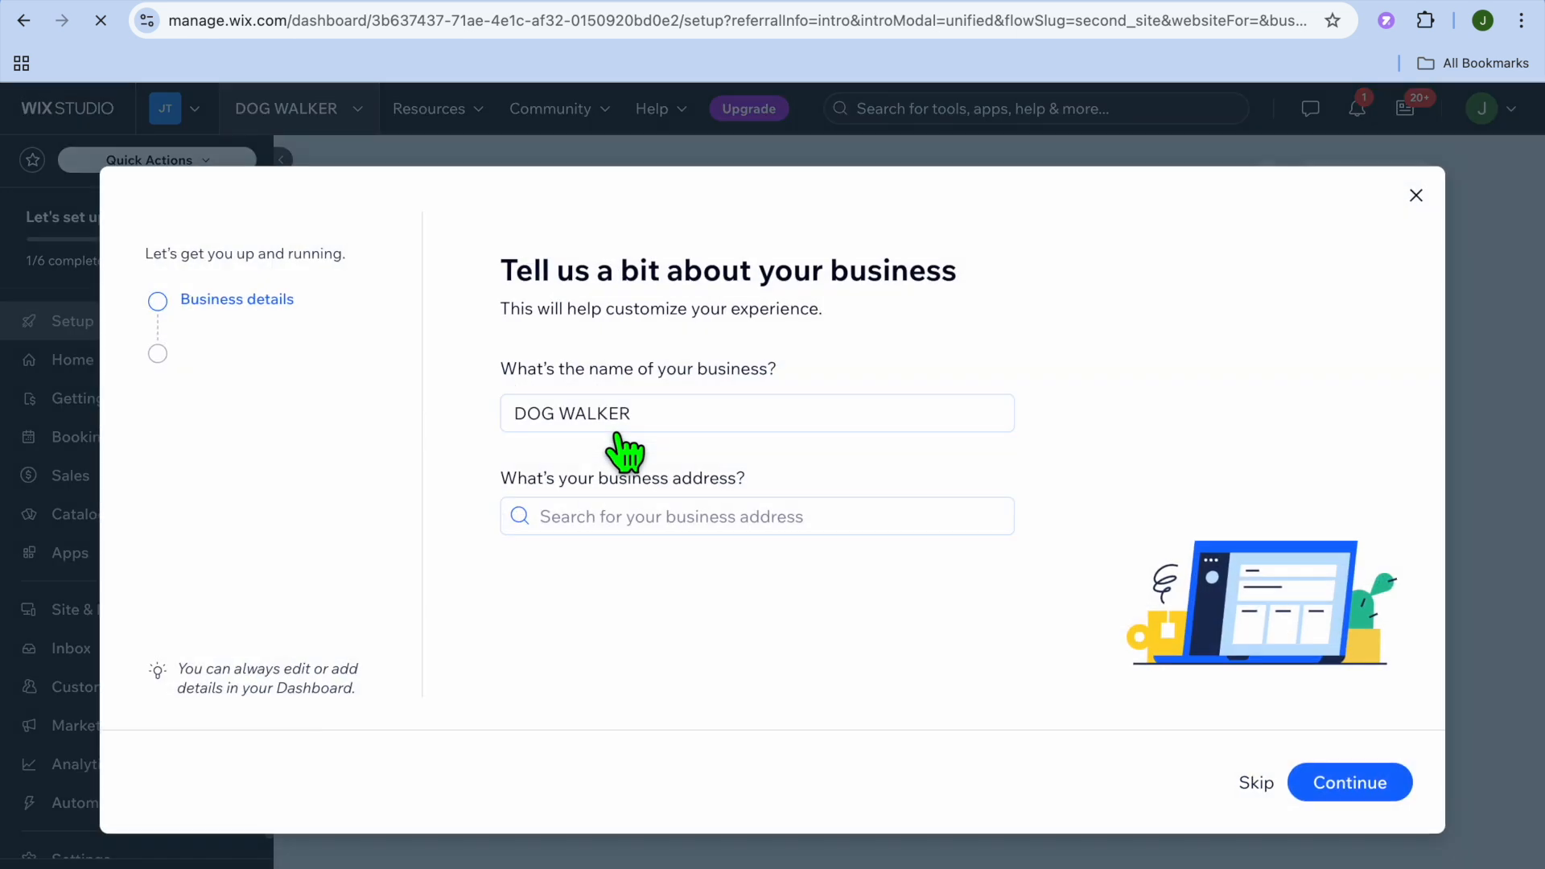
- Replace the business name with VET, leave the business address empty, and continue
{"action": "left_click", "coordinate": [654, 425]}
{"action": "left_click", "coordinate": [521, 409]}
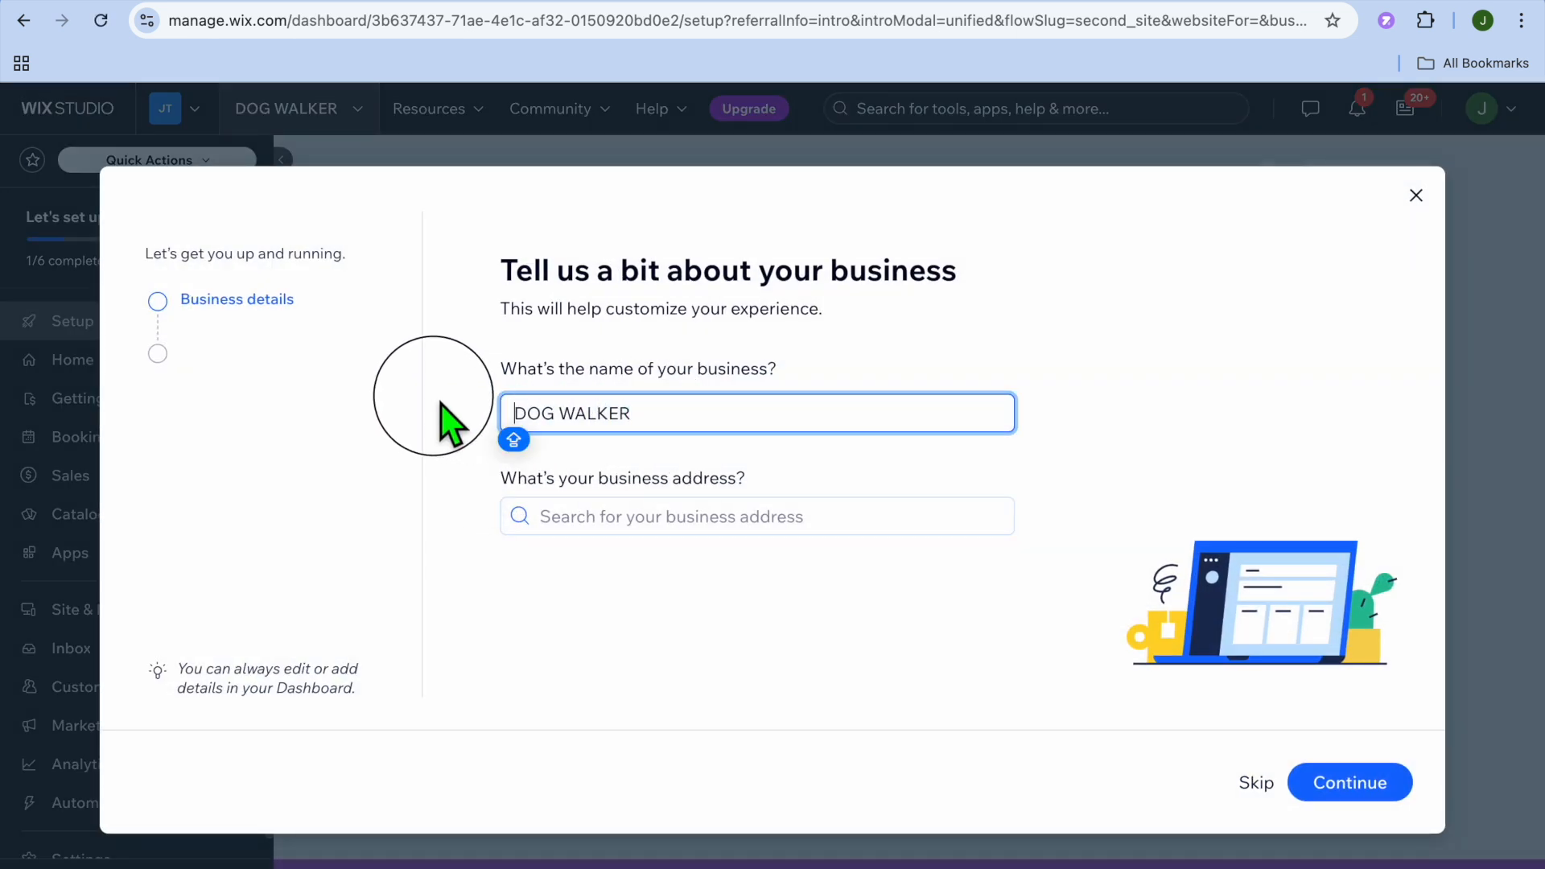
{"action": "left_click", "coordinate": [666, 424]}
{"action": "left_click_drag", "start_coordinate": [662, 446], "coordinate": [475, 419]}
{"action": "type", "text": "VET"}
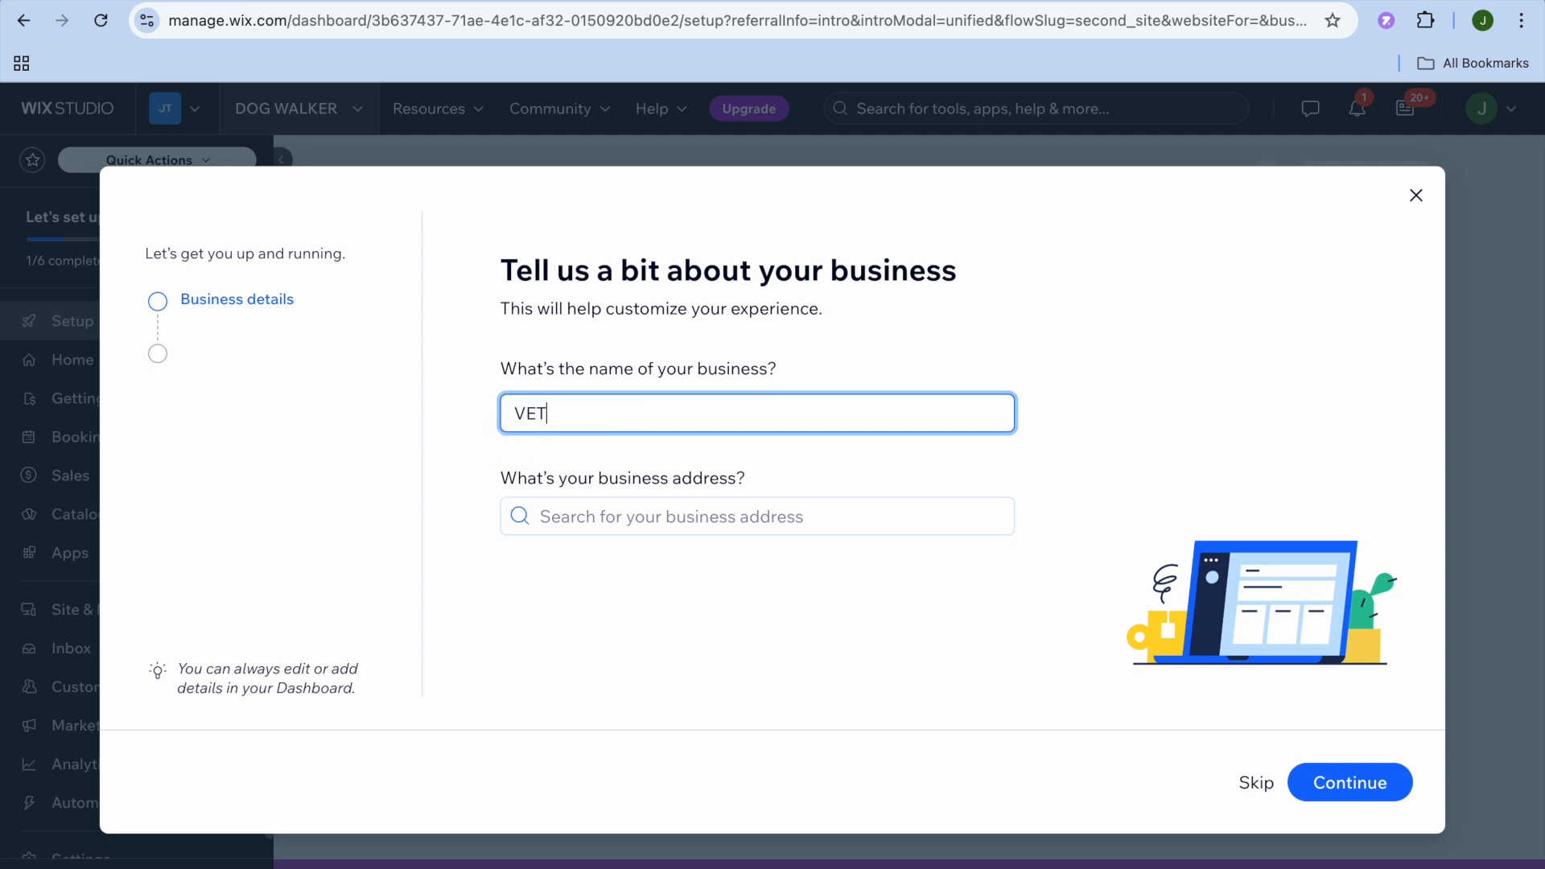
{"action": "left_click", "coordinate": [1351, 795]}
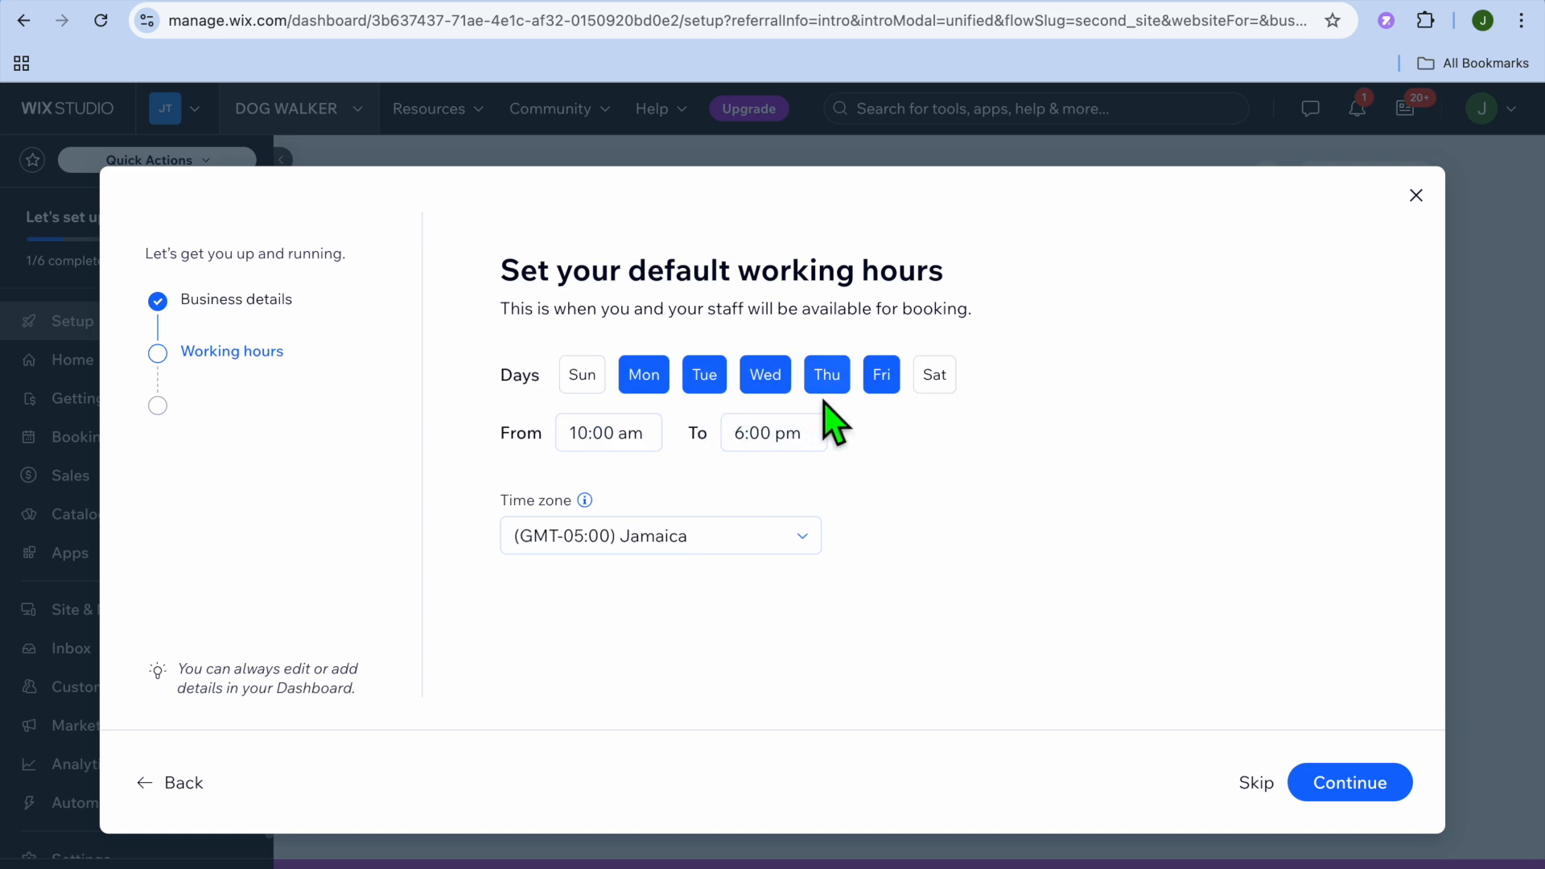
- Set the default working hours from 9:00 am to 4:00 pm on the preselected weekdays and continue
{"action": "left_click", "coordinate": [620, 438]}
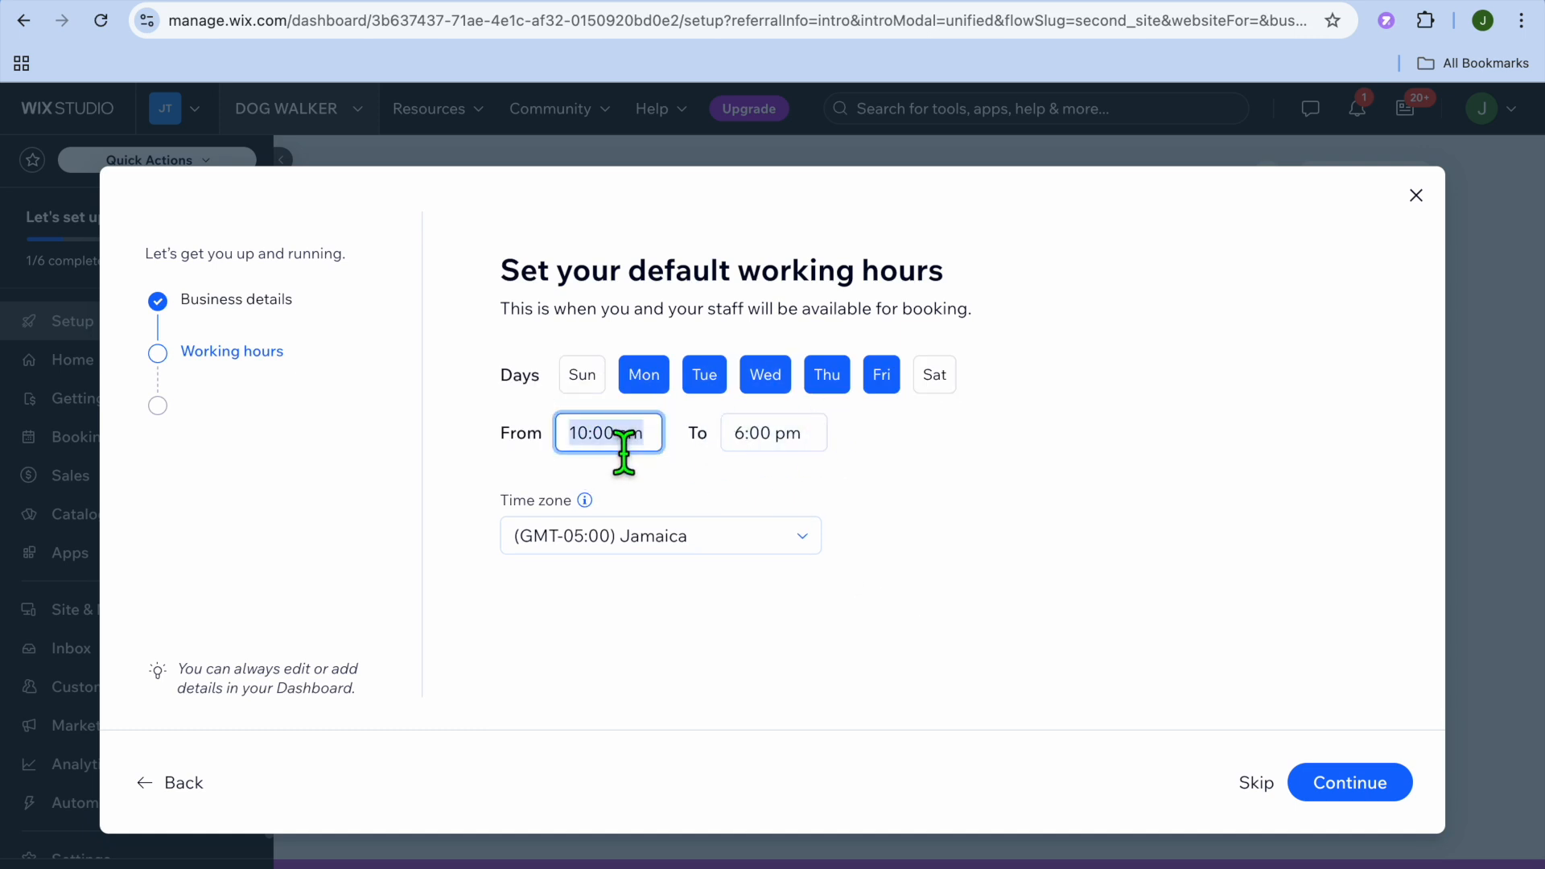
{"action": "scroll", "coordinate": [636, 507], "scroll_direction": "up", "scroll_amount": 2}
{"action": "left_click", "coordinate": [620, 517]}
{"action": "left_click", "coordinate": [805, 447]}
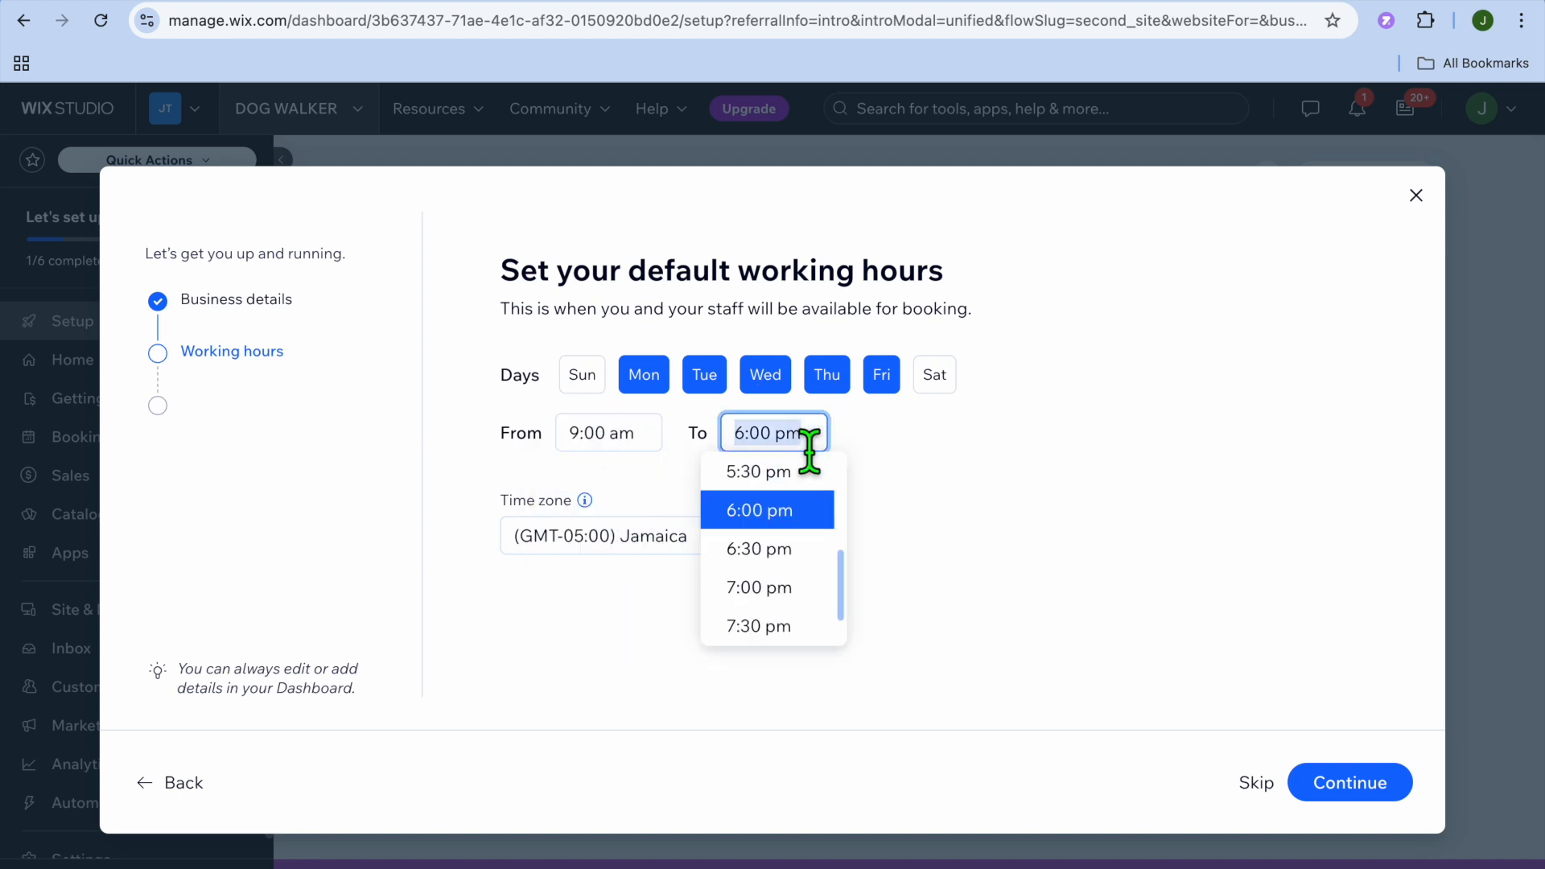
{"action": "scroll", "coordinate": [823, 541], "scroll_direction": "up", "scroll_amount": 2}
{"action": "scroll", "coordinate": [829, 553], "scroll_direction": "up", "scroll_amount": 1}
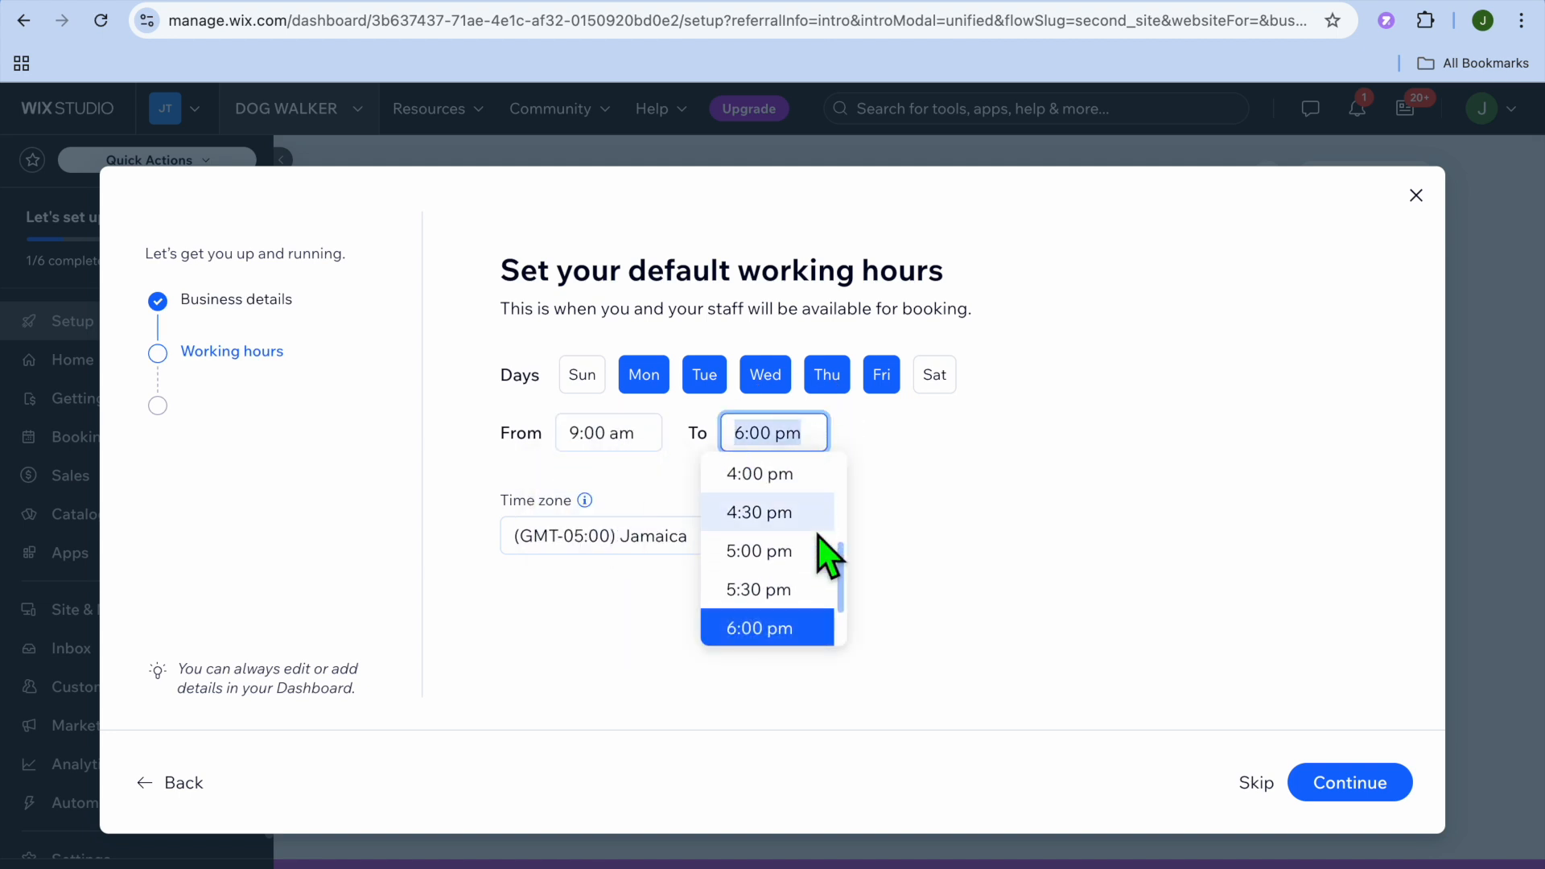
{"action": "left_click", "coordinate": [795, 485]}
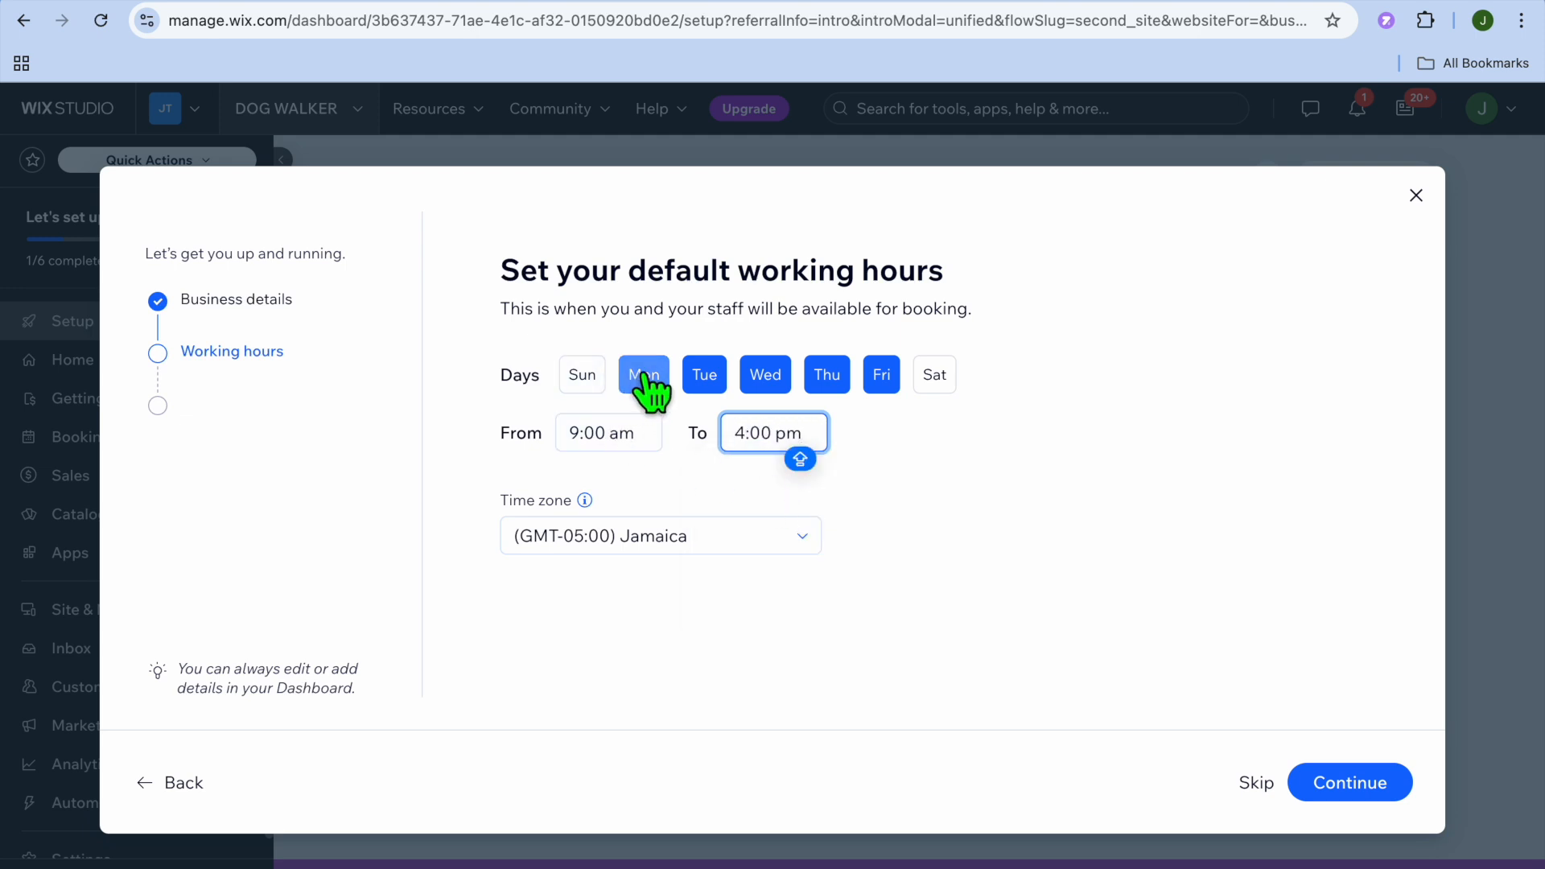
{"action": "left_click", "coordinate": [1343, 783]}
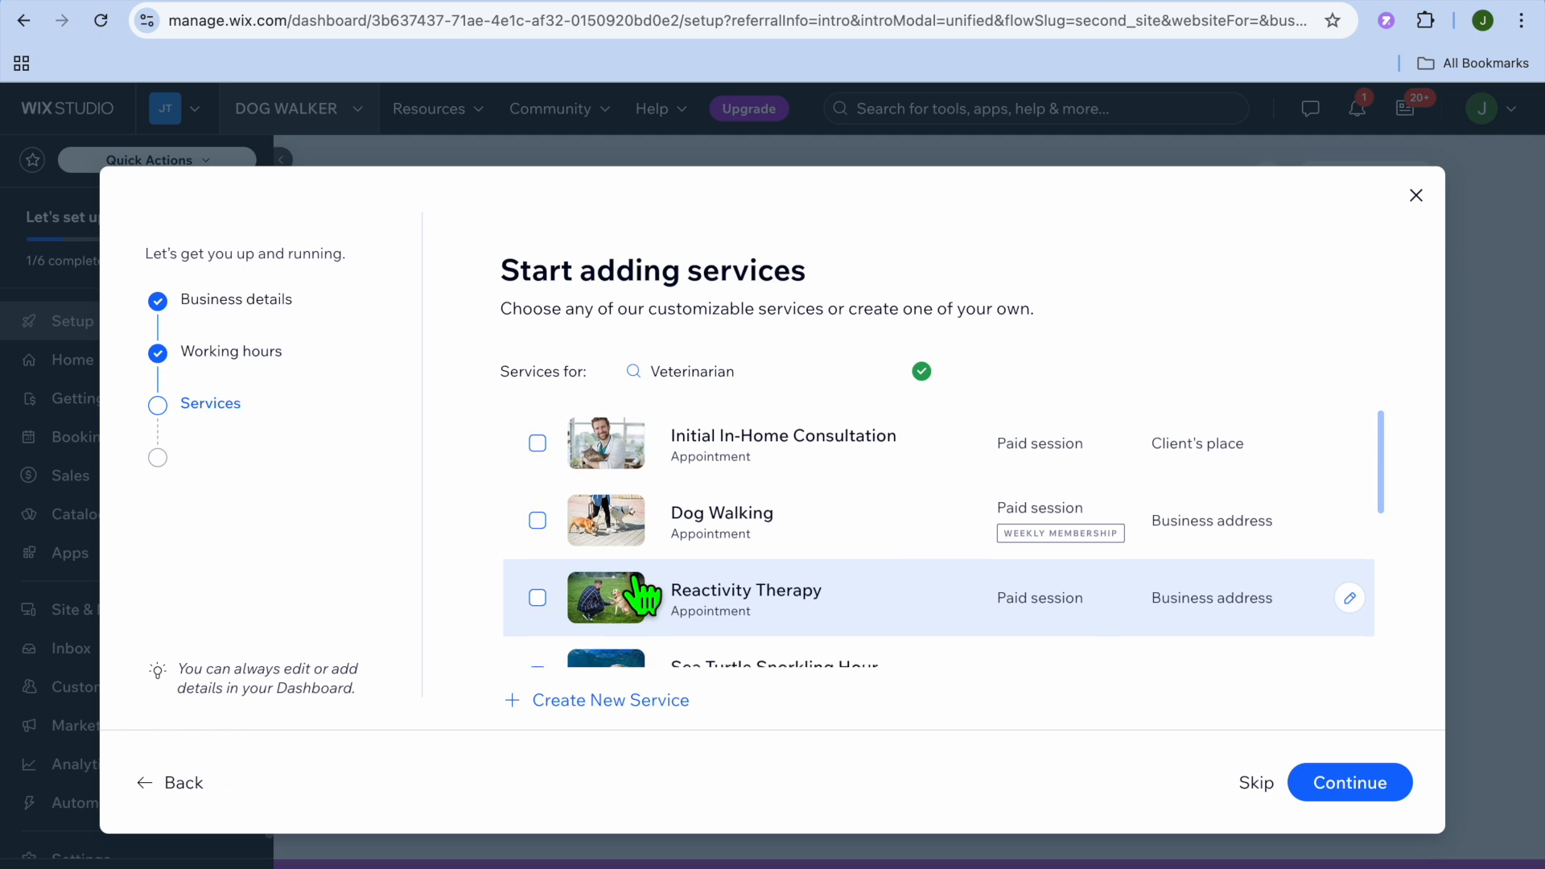
- Include the suggested Initial In-Home Consultation service without creating a custom one, and continue
{"action": "scroll", "coordinate": [644, 594], "scroll_direction": "down", "scroll_amount": 5}
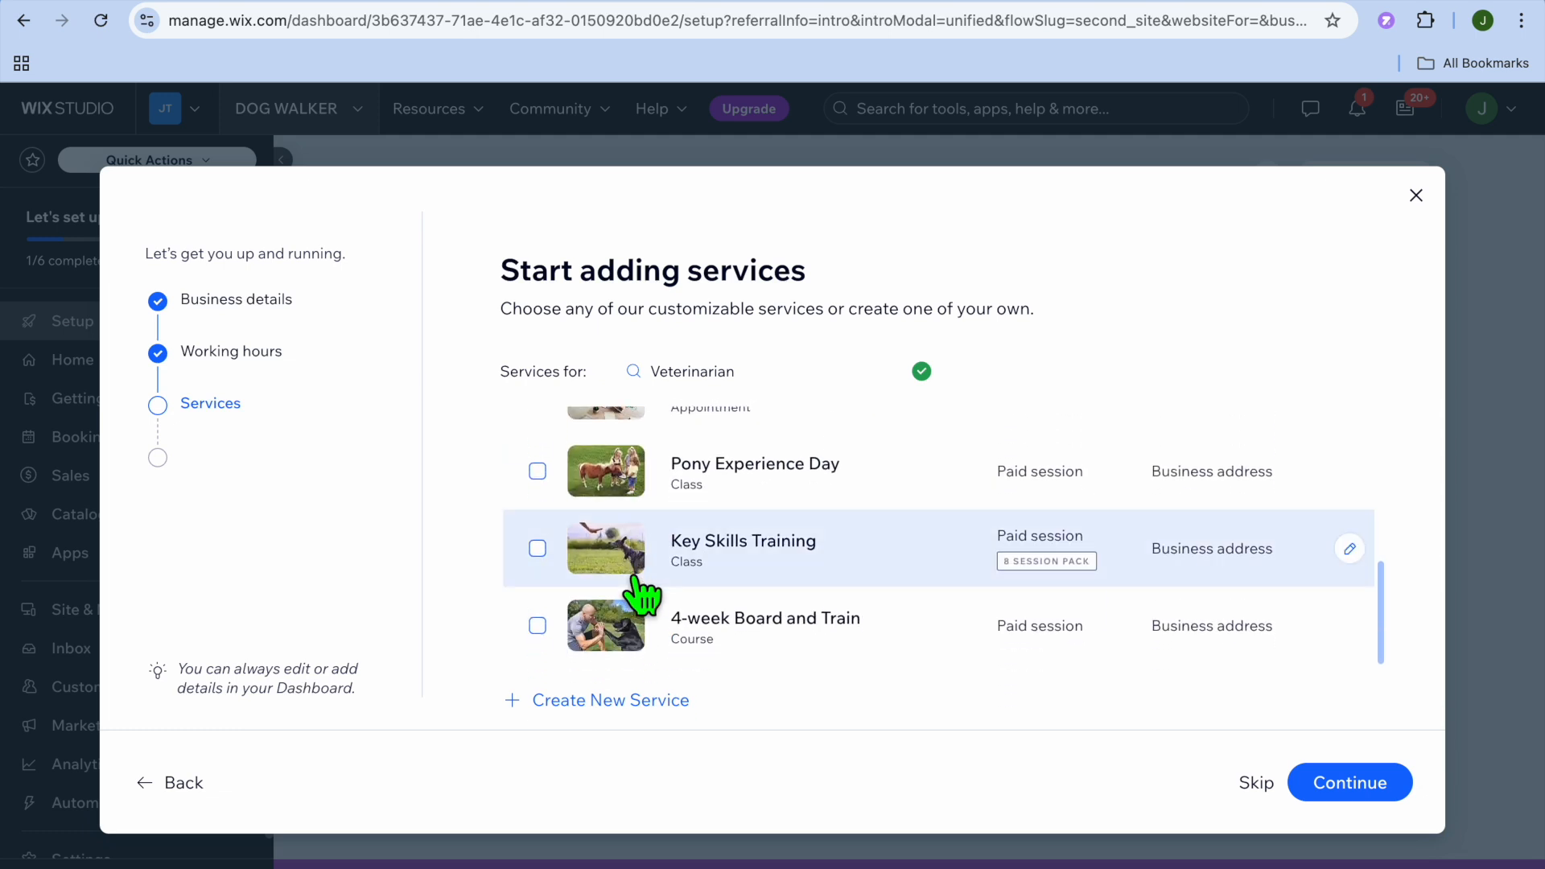
{"action": "scroll", "coordinate": [644, 594], "scroll_direction": "up", "scroll_amount": 5}
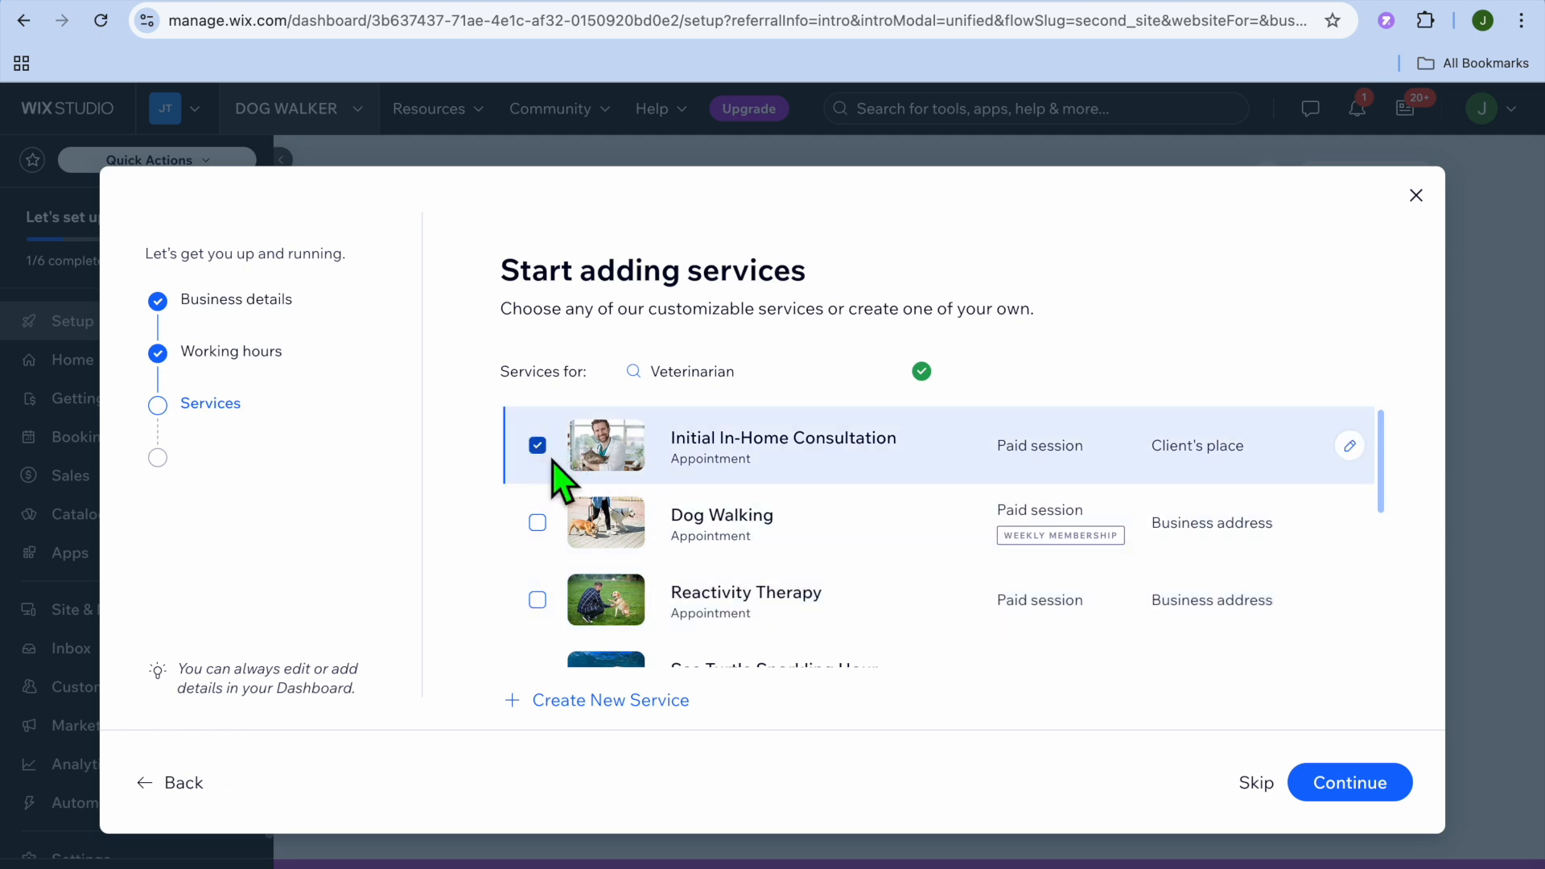
{"action": "left_click", "coordinate": [602, 705]}
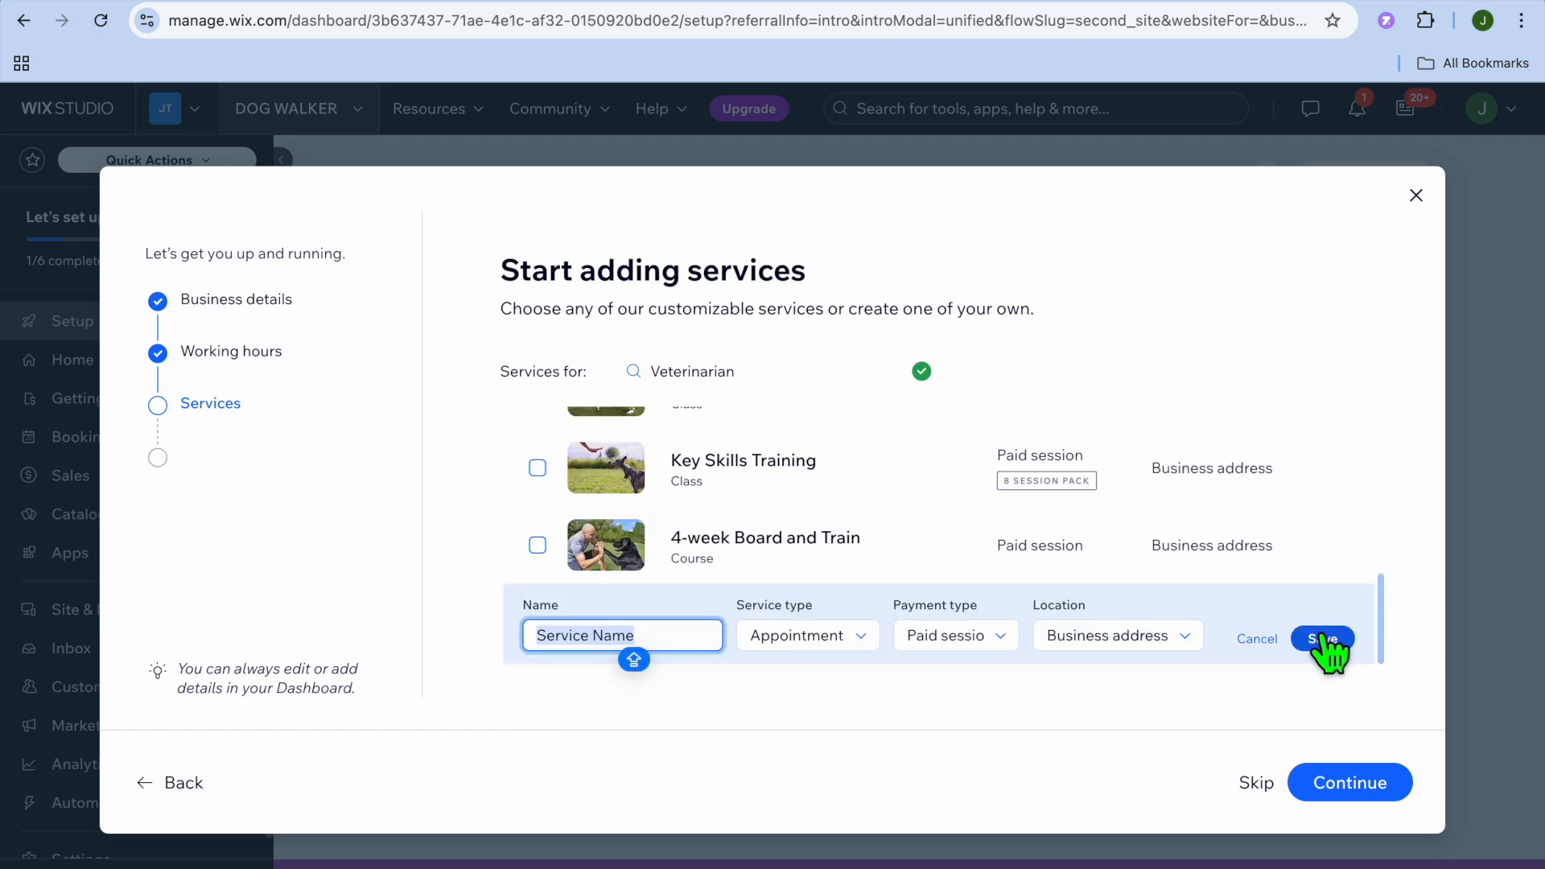
{"action": "left_click", "coordinate": [1260, 641]}
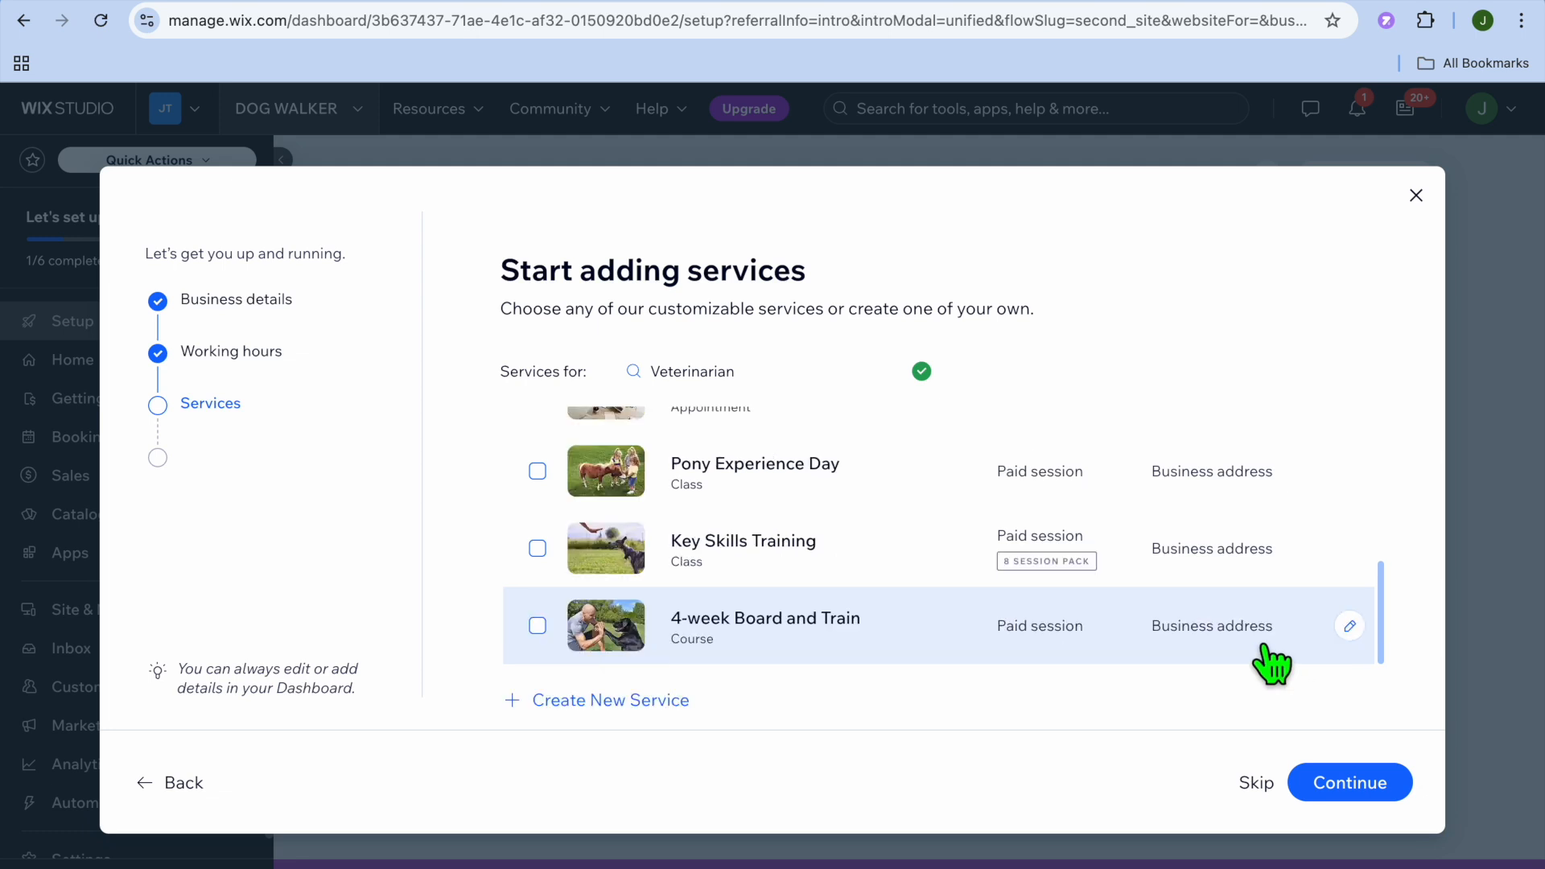
{"action": "left_click", "coordinate": [1357, 791]}
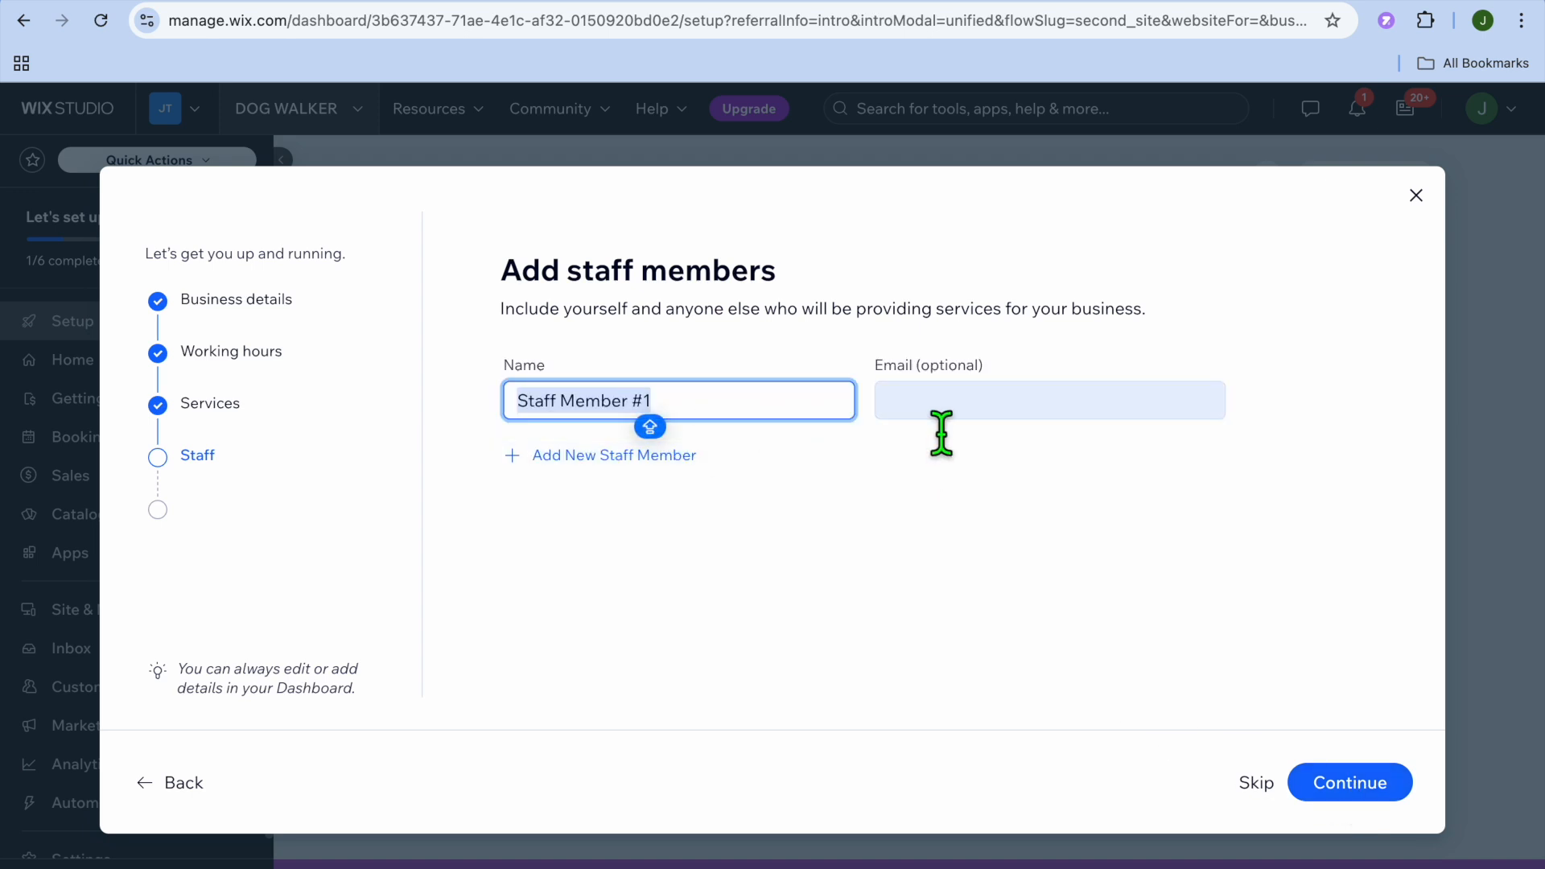
- Continue past the staff members and useful tools pages and finish the setup by going to the dashboard
{"action": "left_click", "coordinate": [1352, 789]}
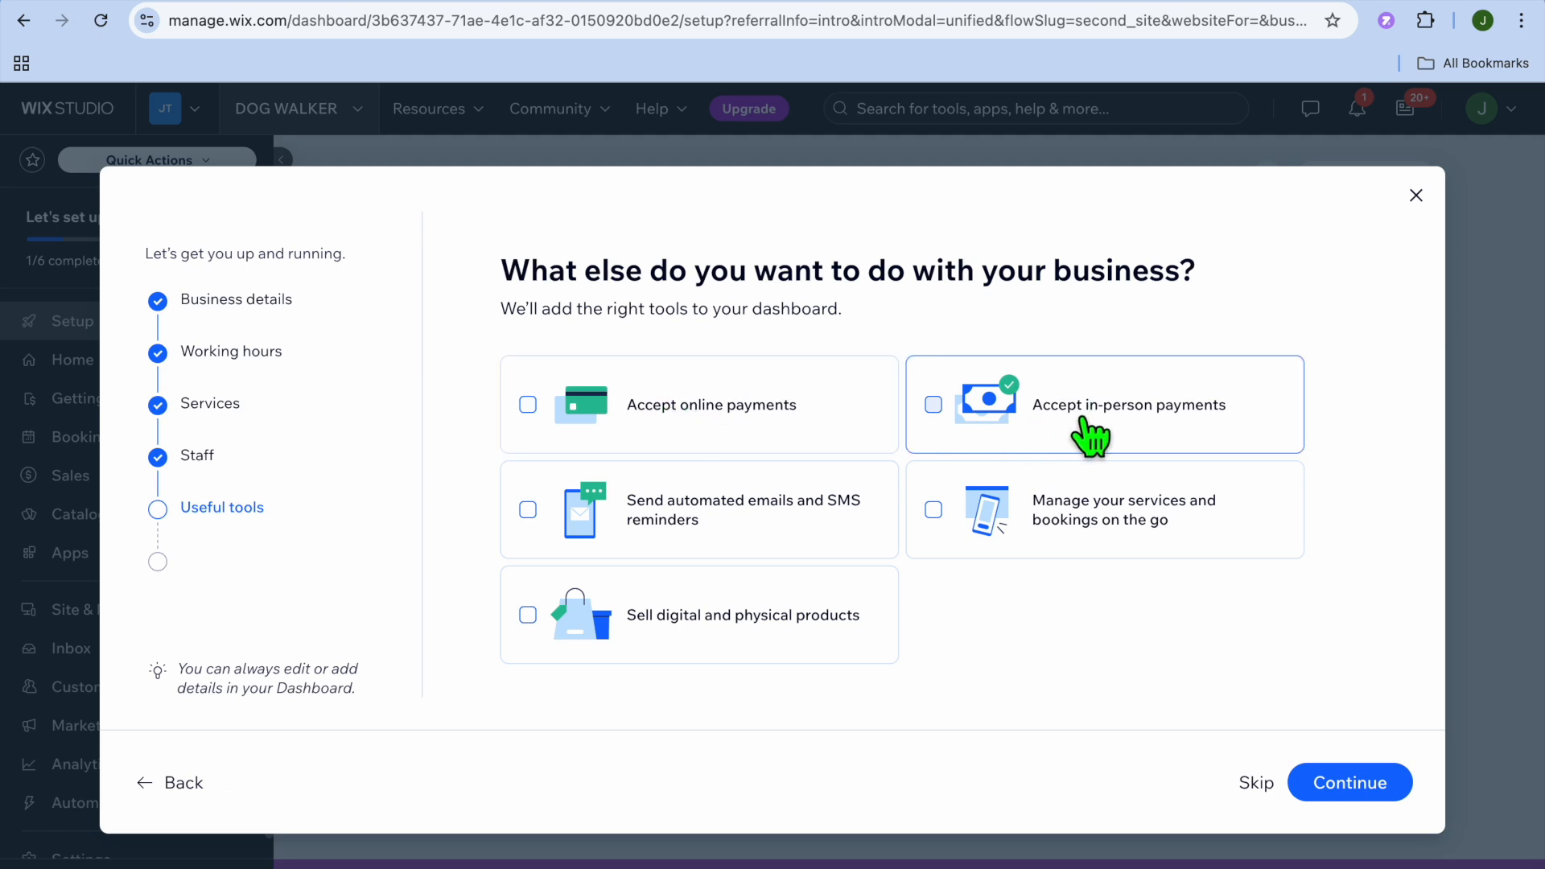
{"action": "left_click", "coordinate": [1368, 793]}
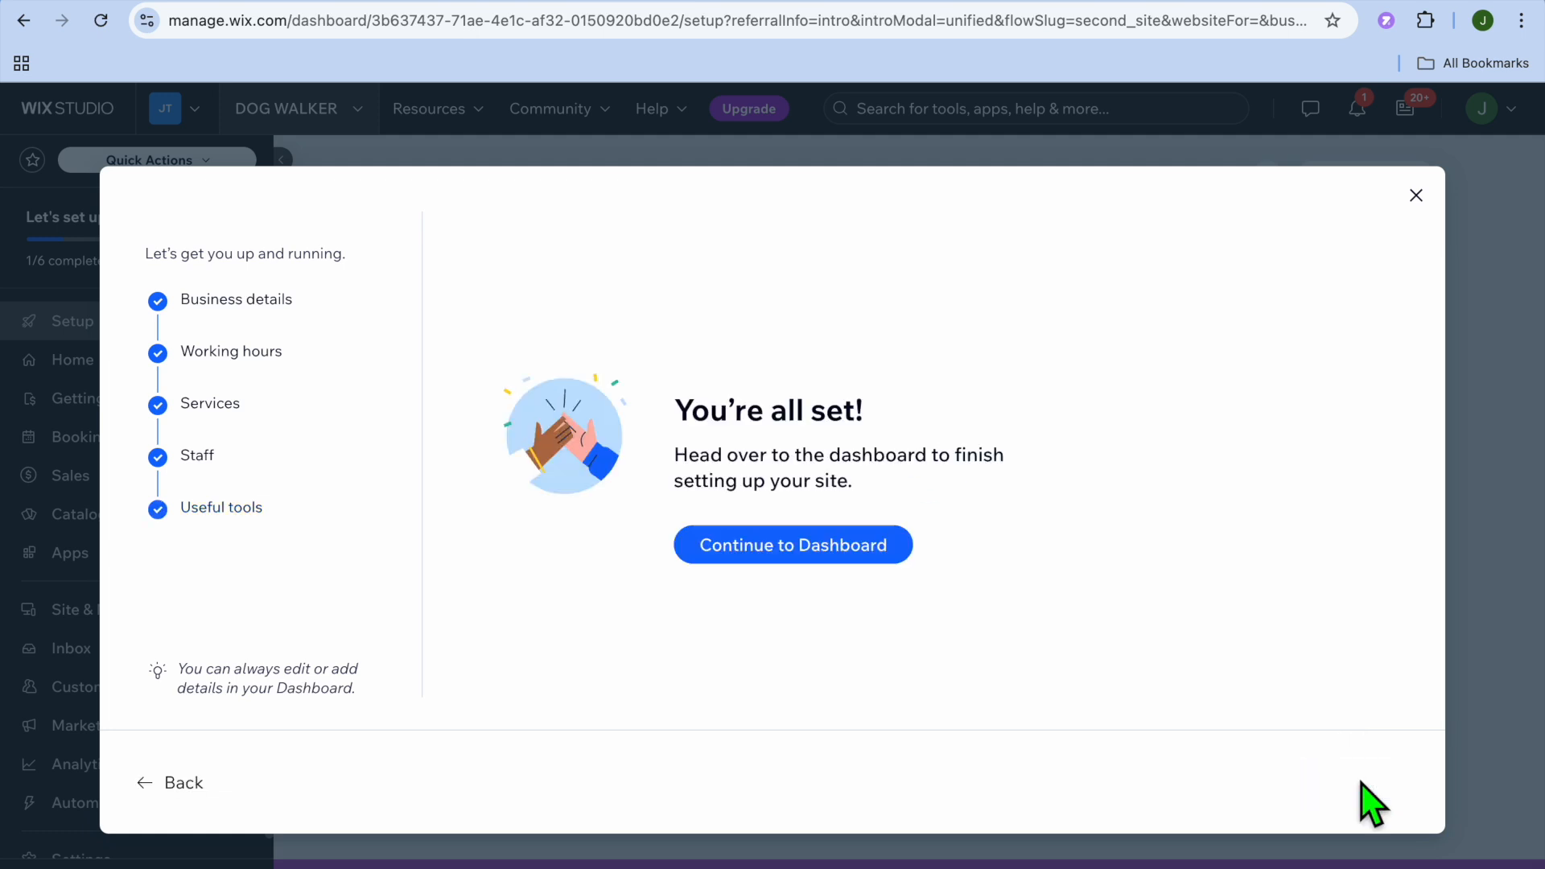
{"action": "left_click", "coordinate": [829, 567]}
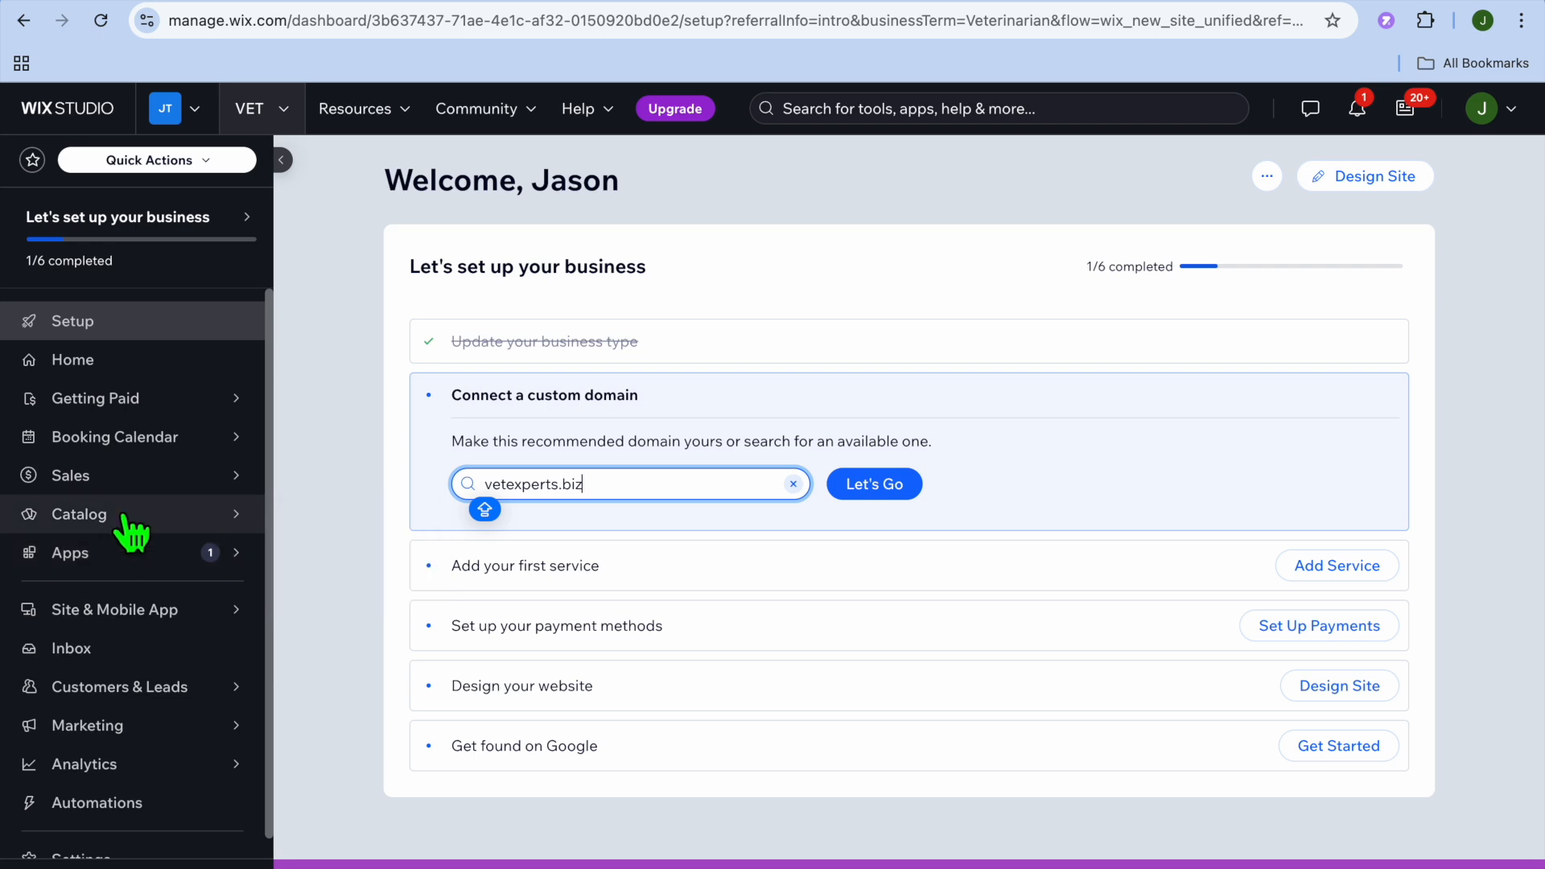
- Open the Initial In-Home Consultation booking service from the catalog for editing
{"action": "mouse_move", "coordinate": [125, 519]}
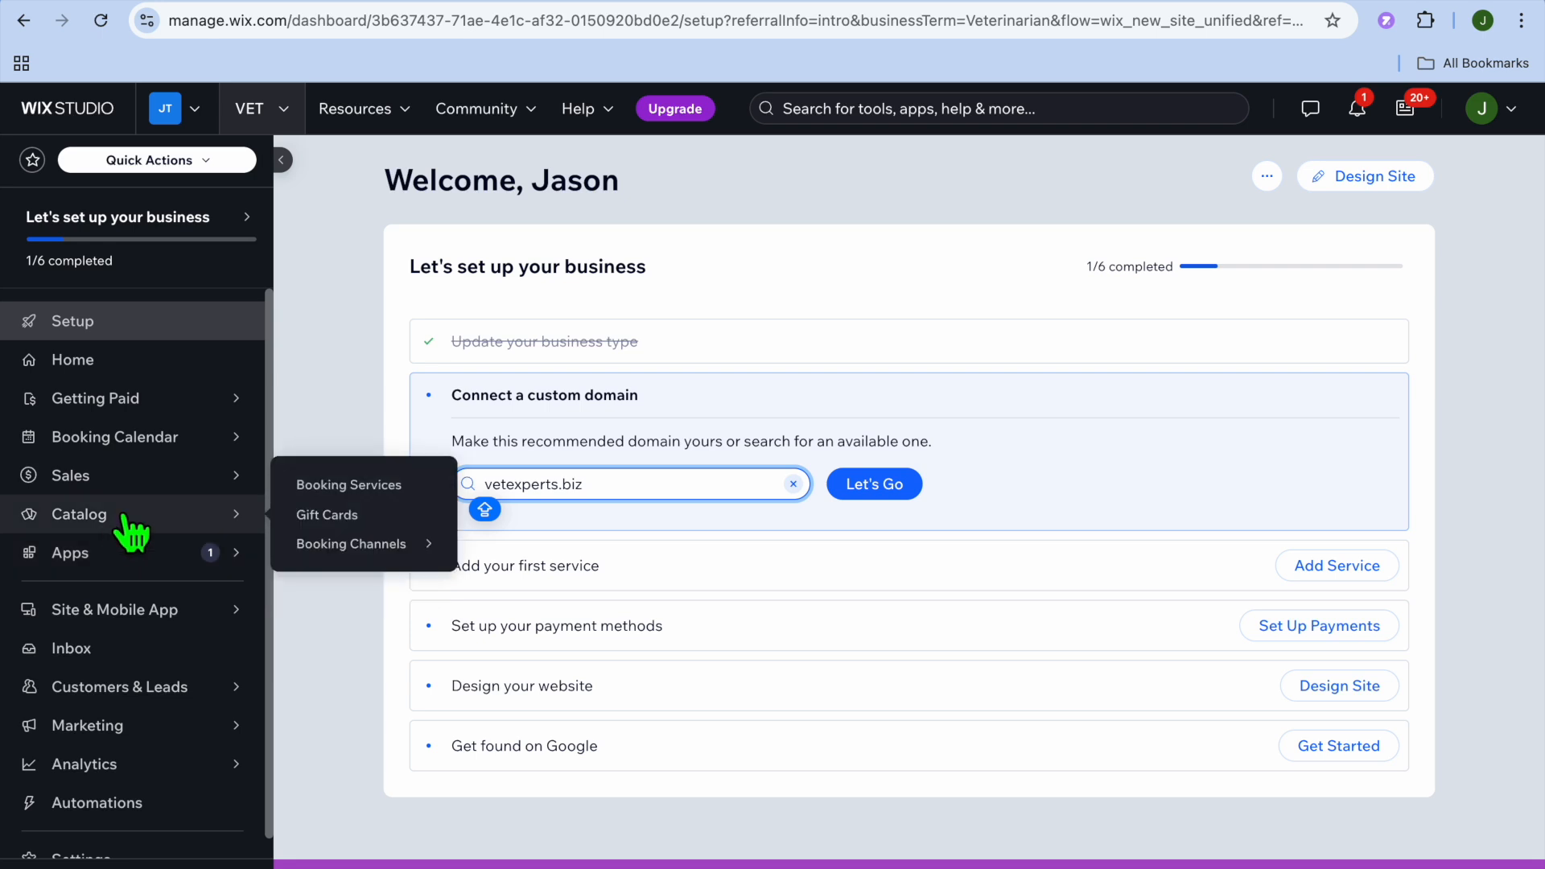
{"action": "left_click", "coordinate": [341, 485]}
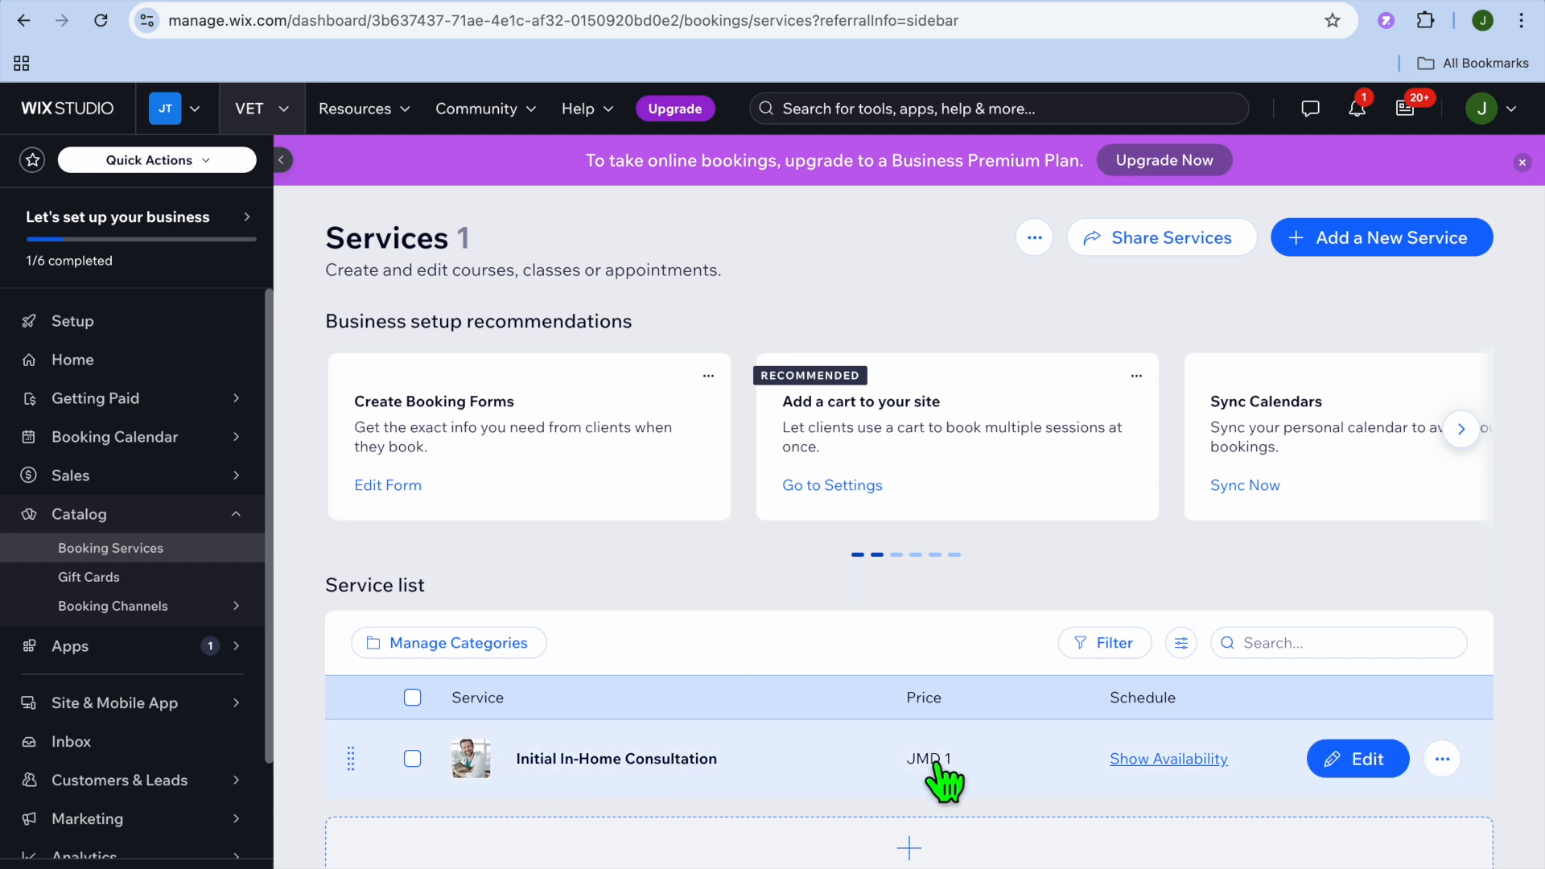
{"action": "left_click", "coordinate": [1360, 765]}
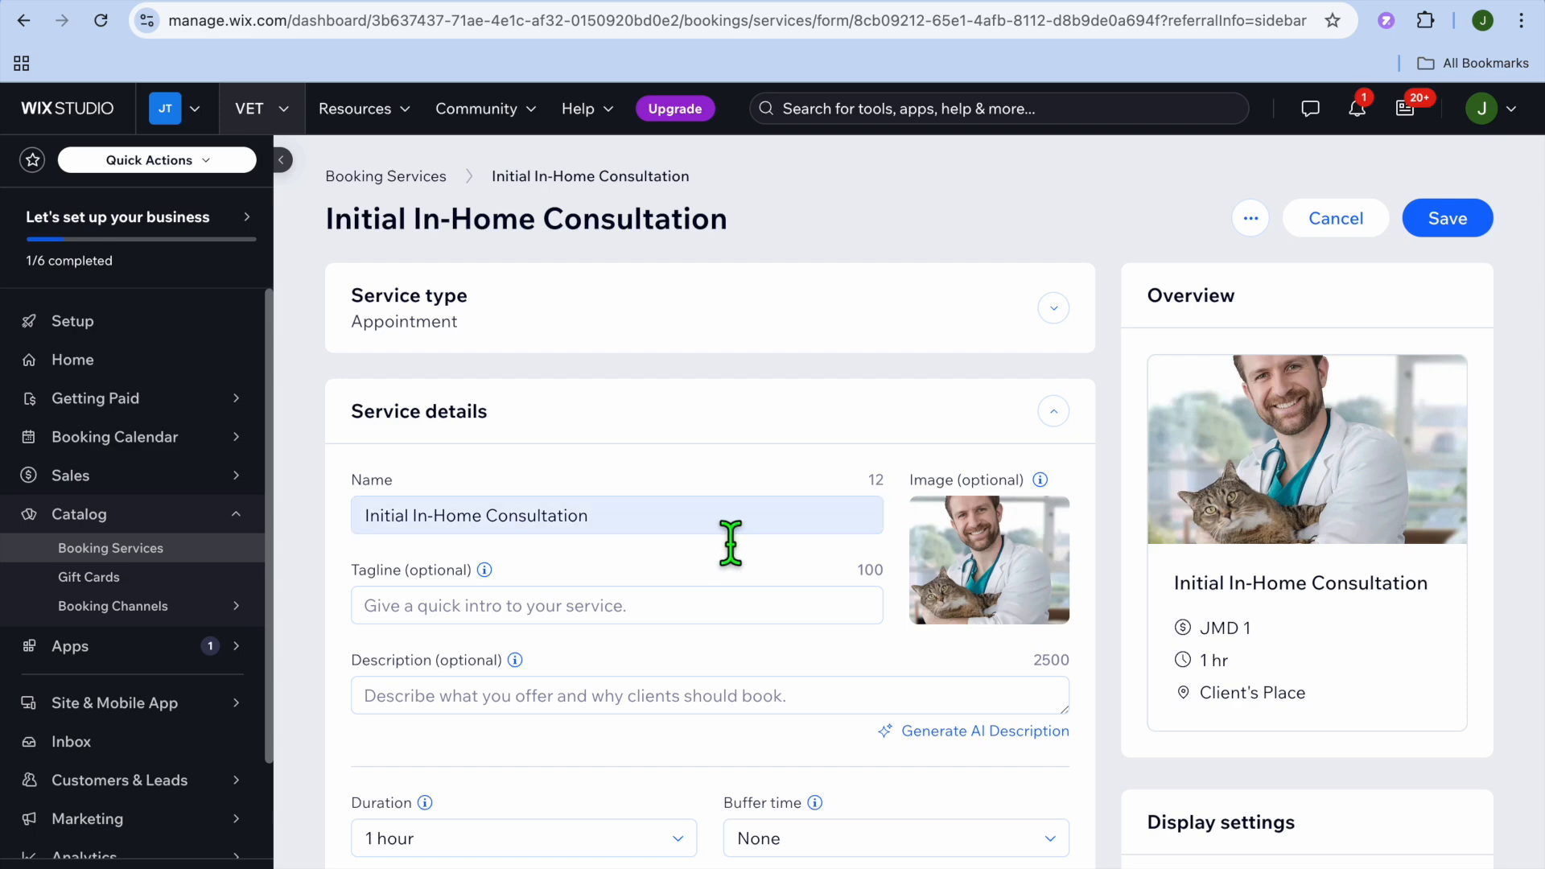
- Set the duration of the Initial In-Home Consultation service to 45 minutes
{"action": "scroll", "coordinate": [617, 695], "scroll_direction": "down", "scroll_amount": 3}
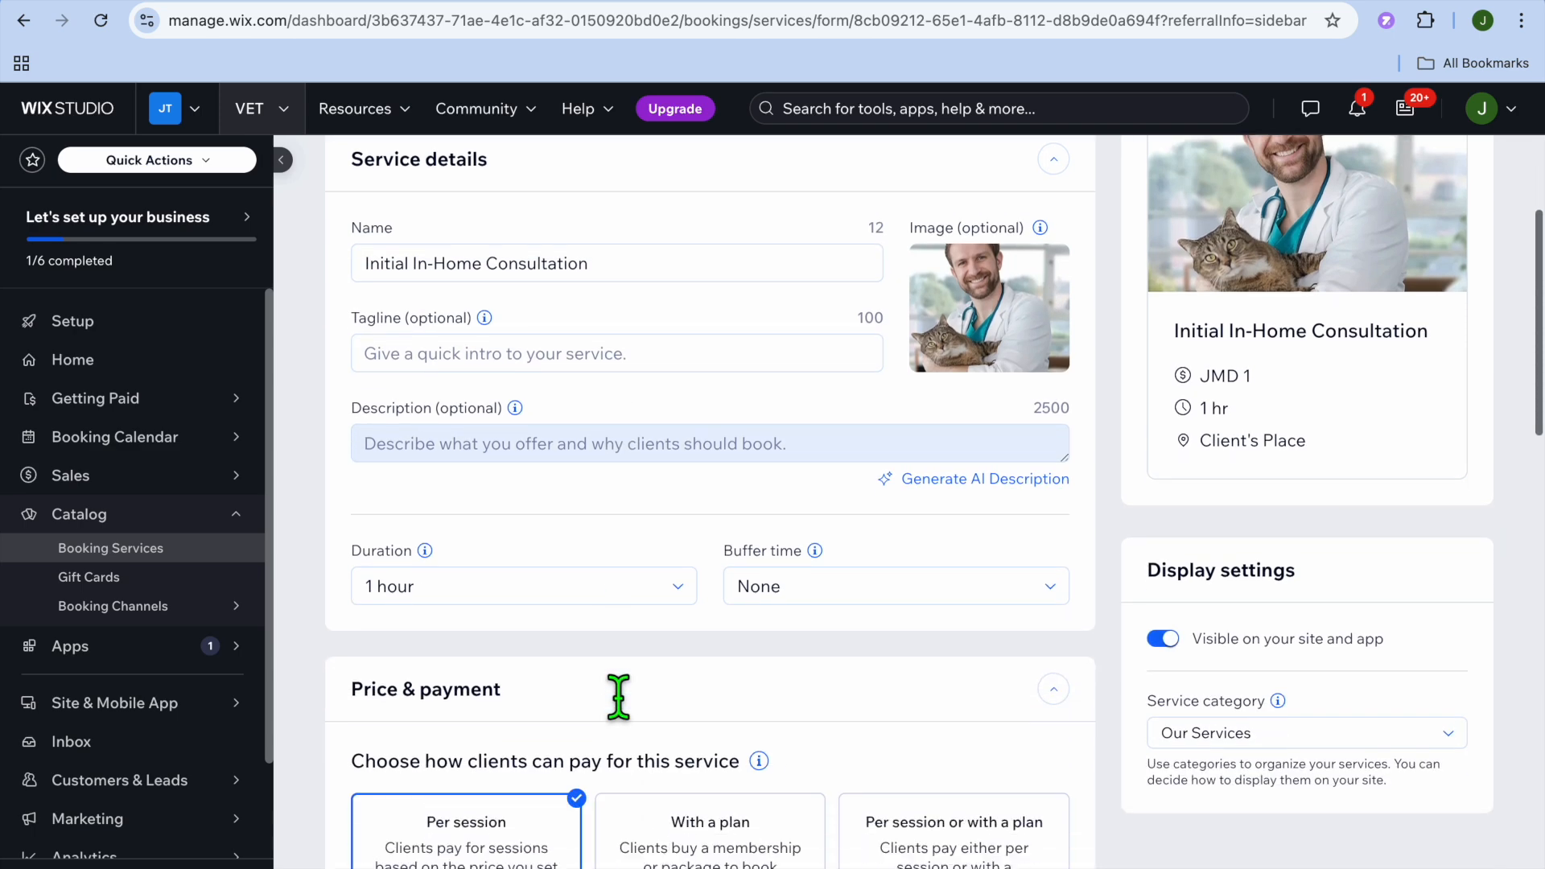
{"action": "left_click", "coordinate": [668, 571]}
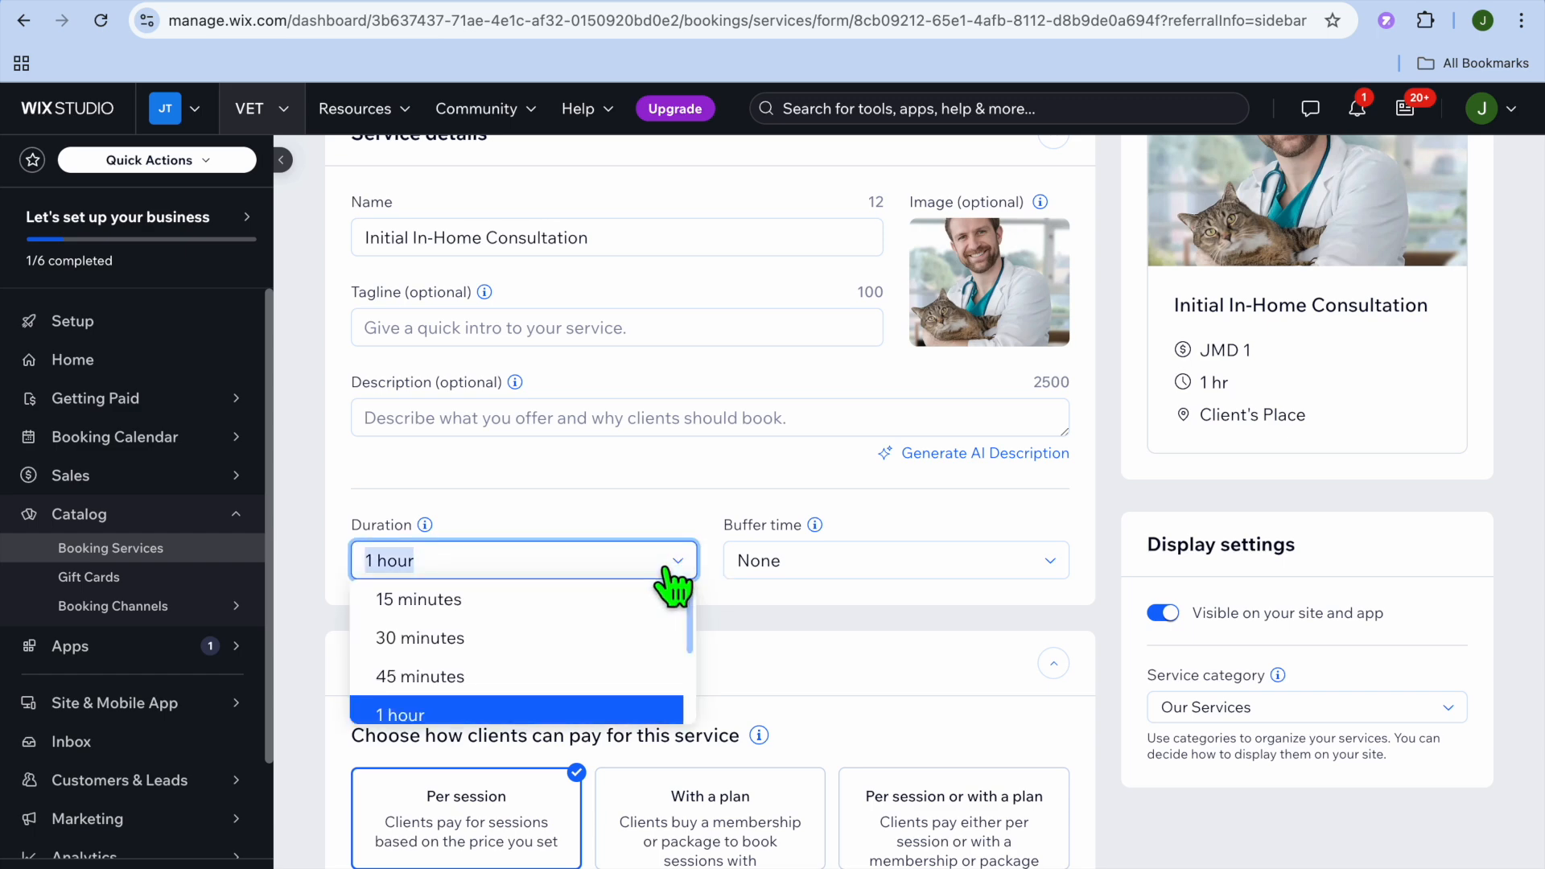
{"action": "scroll", "coordinate": [587, 631], "scroll_direction": "up", "scroll_amount": 3}
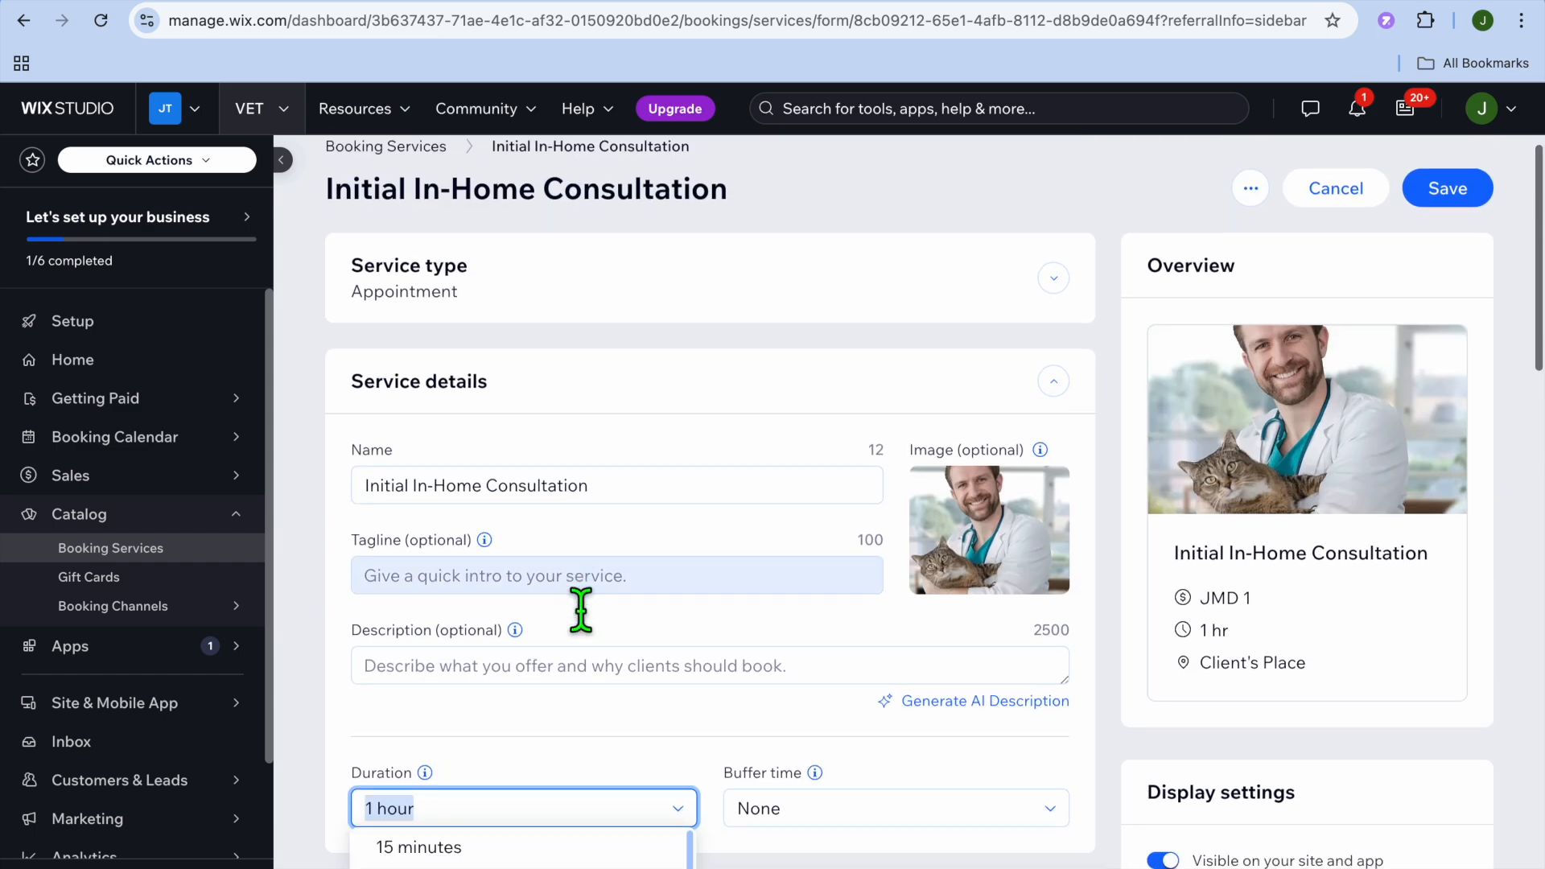
{"action": "scroll", "coordinate": [581, 612], "scroll_direction": "down", "scroll_amount": 3}
{"action": "left_click", "coordinate": [486, 644]}
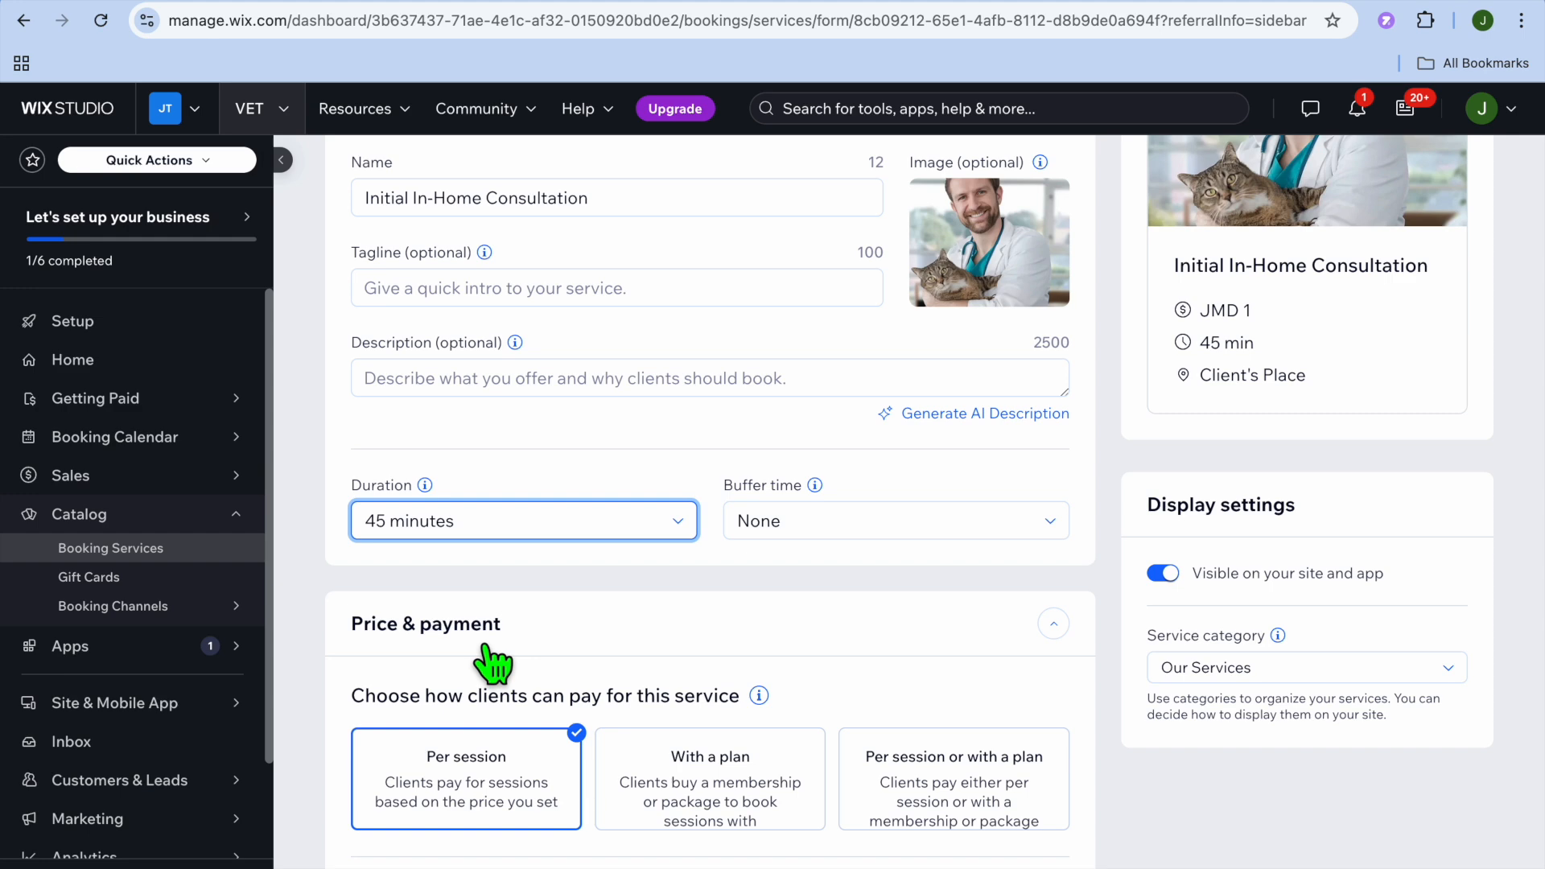
- Set the price per session of the Initial In-Home Consultation to J$100, keeping the fixed price type
{"action": "scroll", "coordinate": [737, 620], "scroll_direction": "down", "scroll_amount": 6}
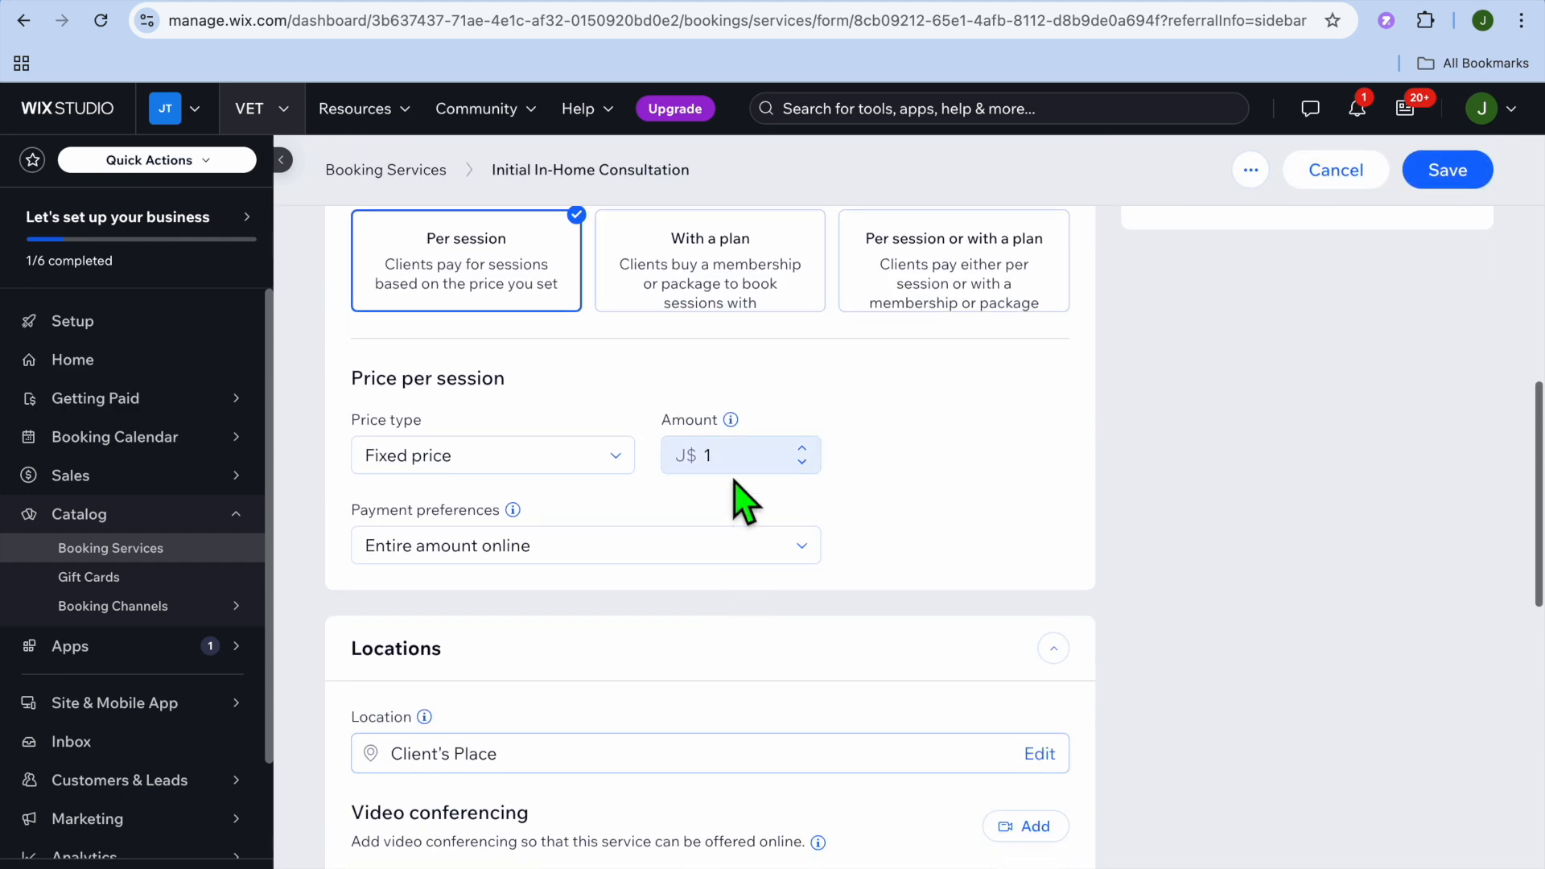
{"action": "left_click", "coordinate": [734, 457]}
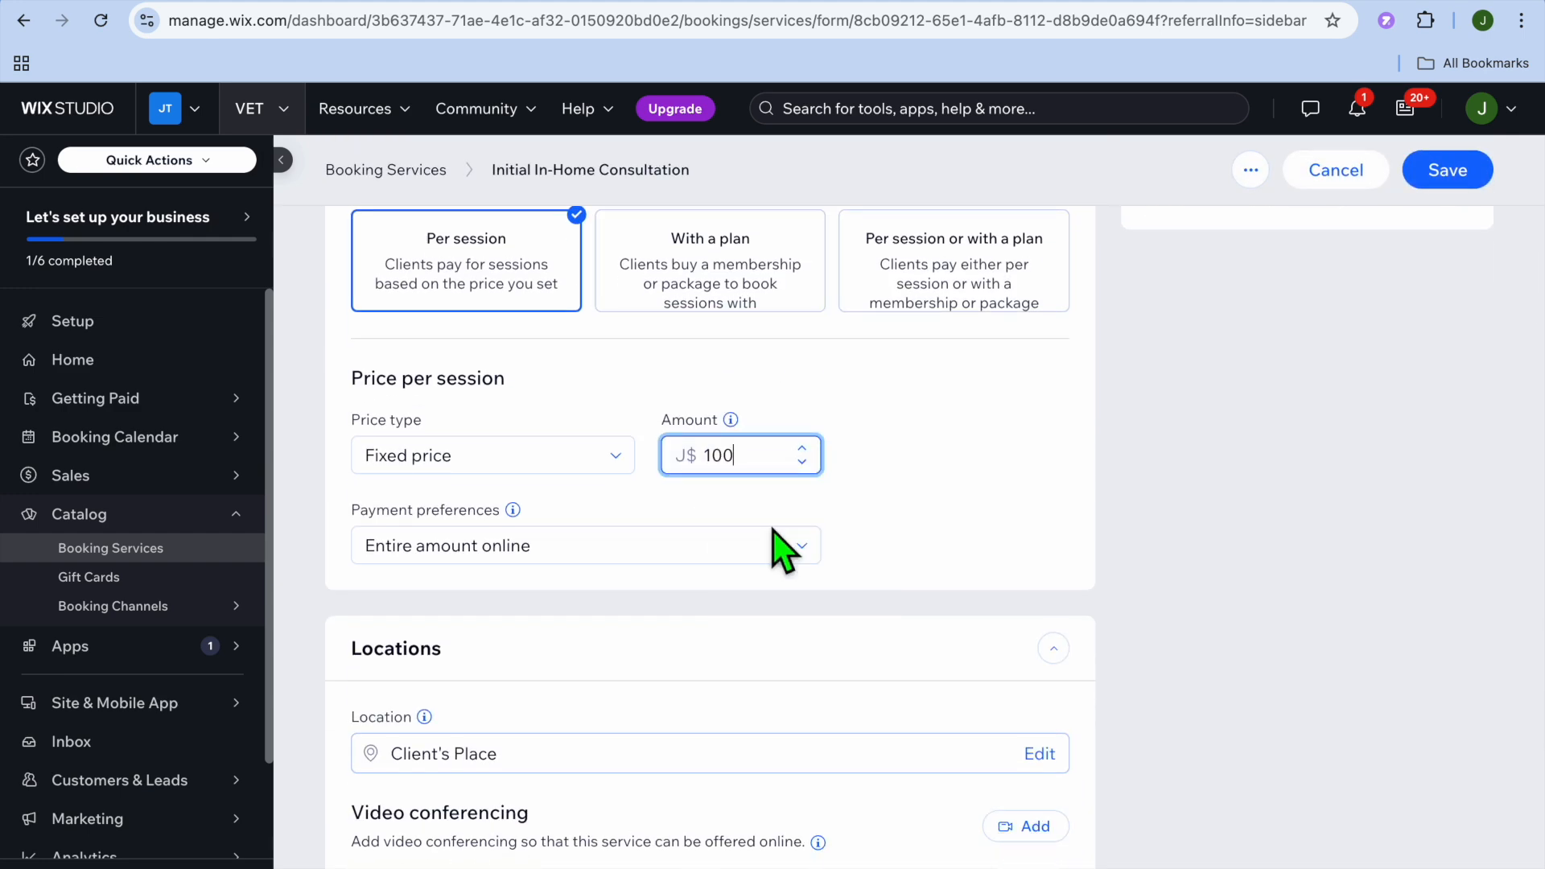
{"action": "left_click", "coordinate": [515, 461]}
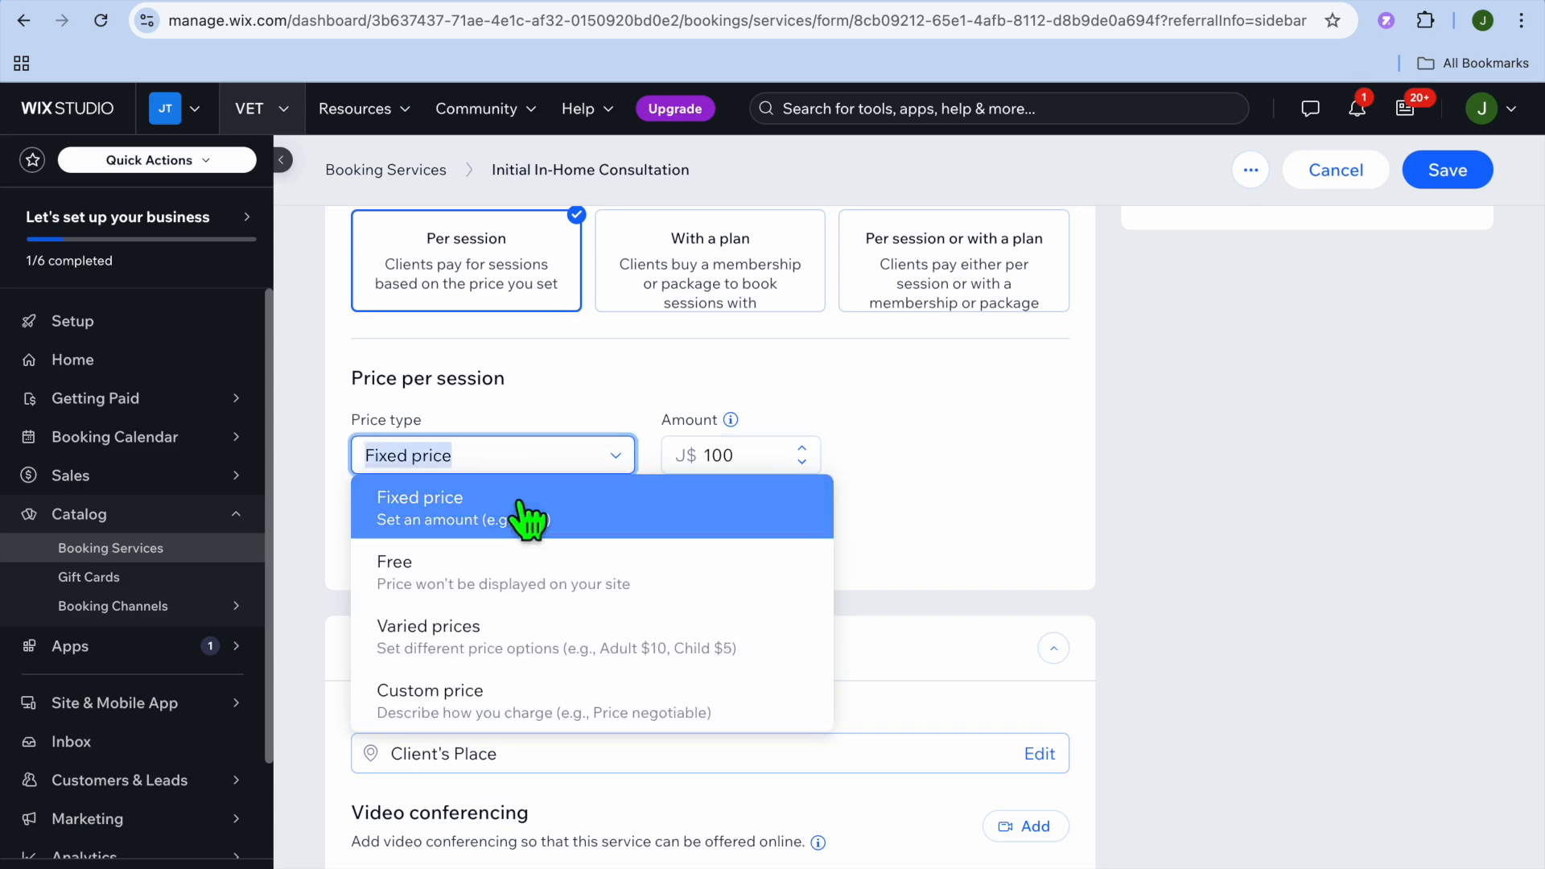
{"action": "left_click", "coordinate": [941, 516]}
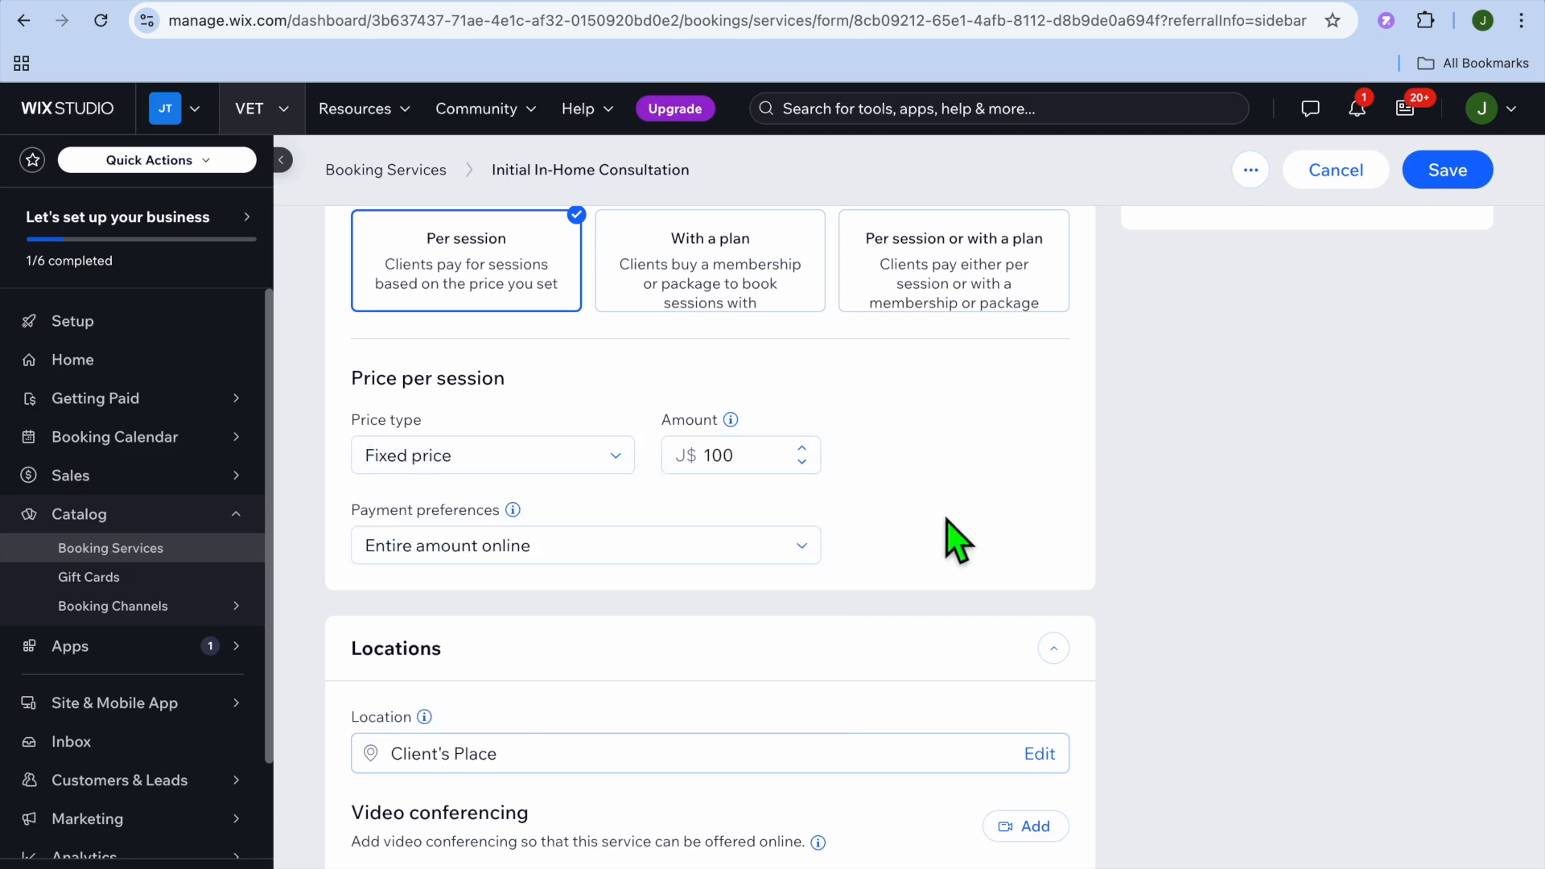
- Review the assigned staff and resources sections, save the consultation service, and dismiss the pop-up over the services list
{"action": "scroll", "coordinate": [925, 563], "scroll_direction": "down", "scroll_amount": 10}
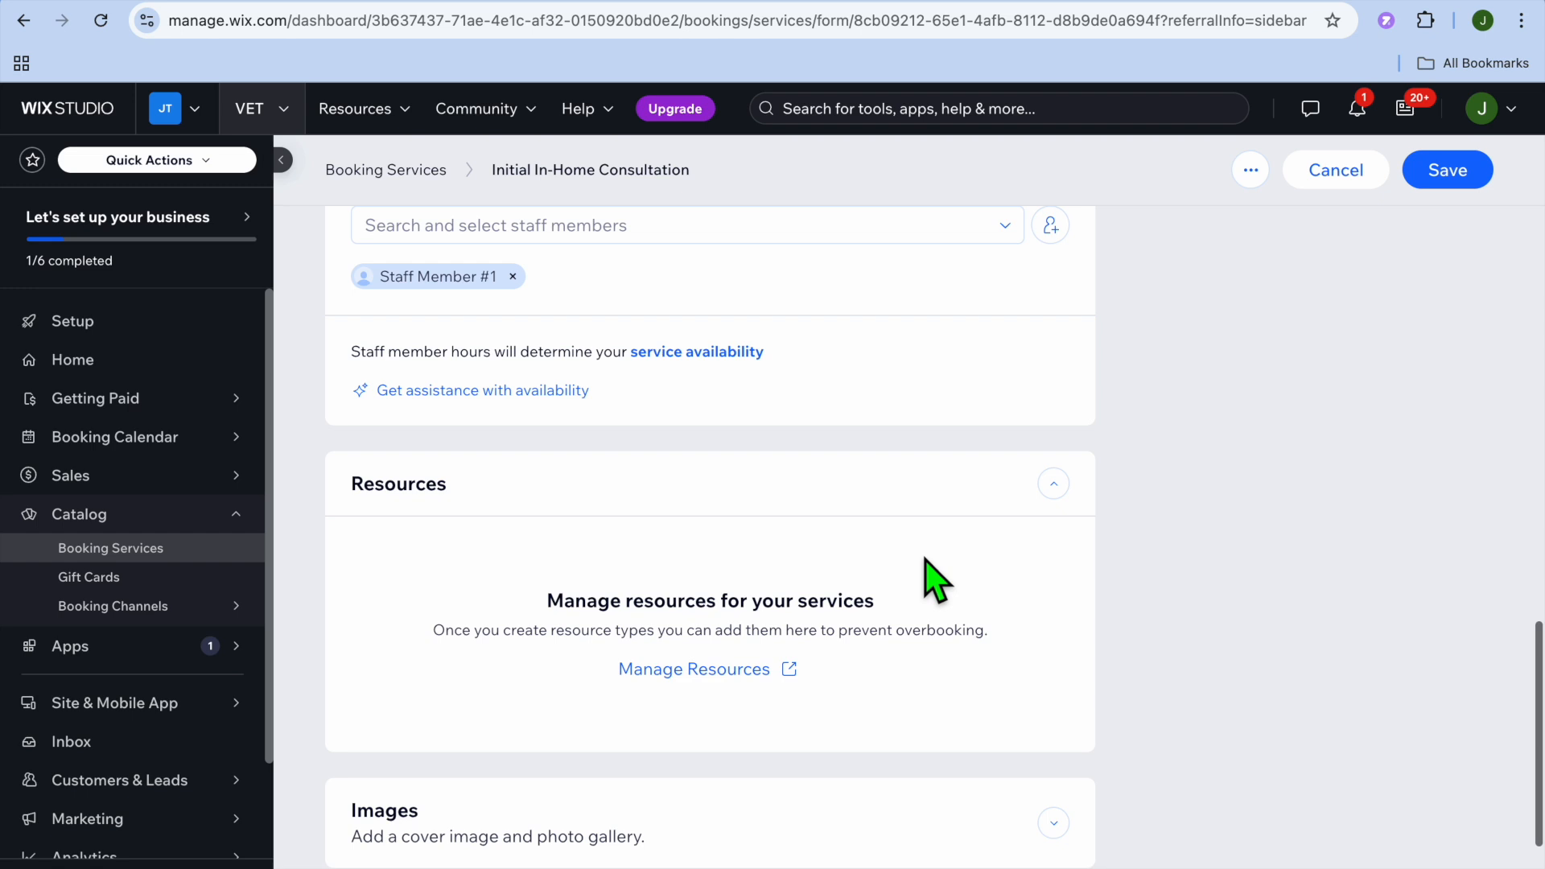
{"action": "scroll", "coordinate": [925, 561], "scroll_direction": "up", "scroll_amount": 1}
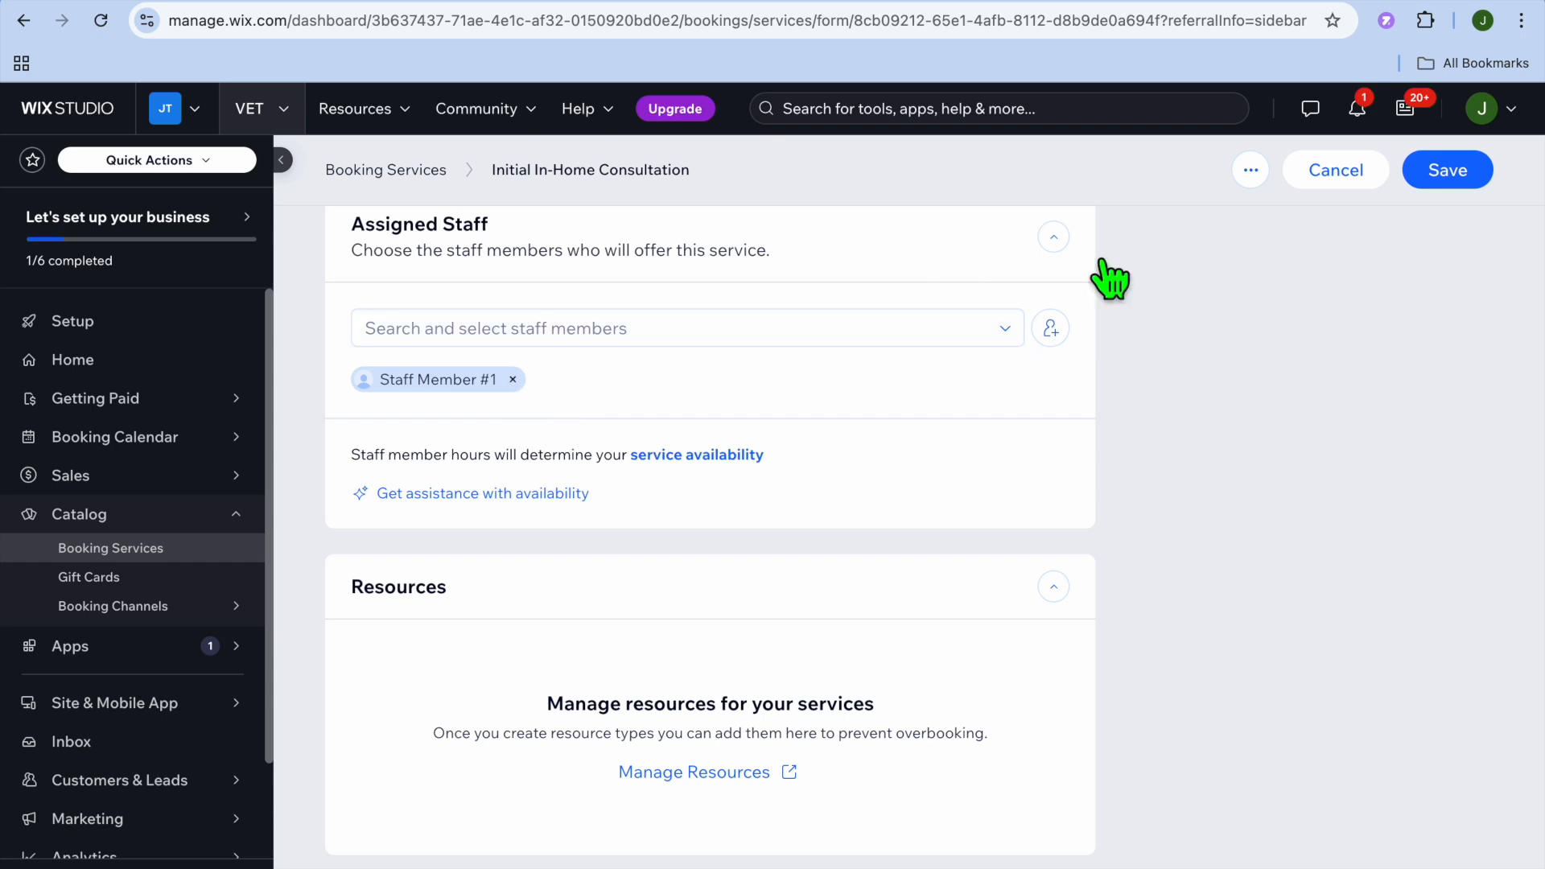
{"action": "left_click", "coordinate": [1470, 178]}
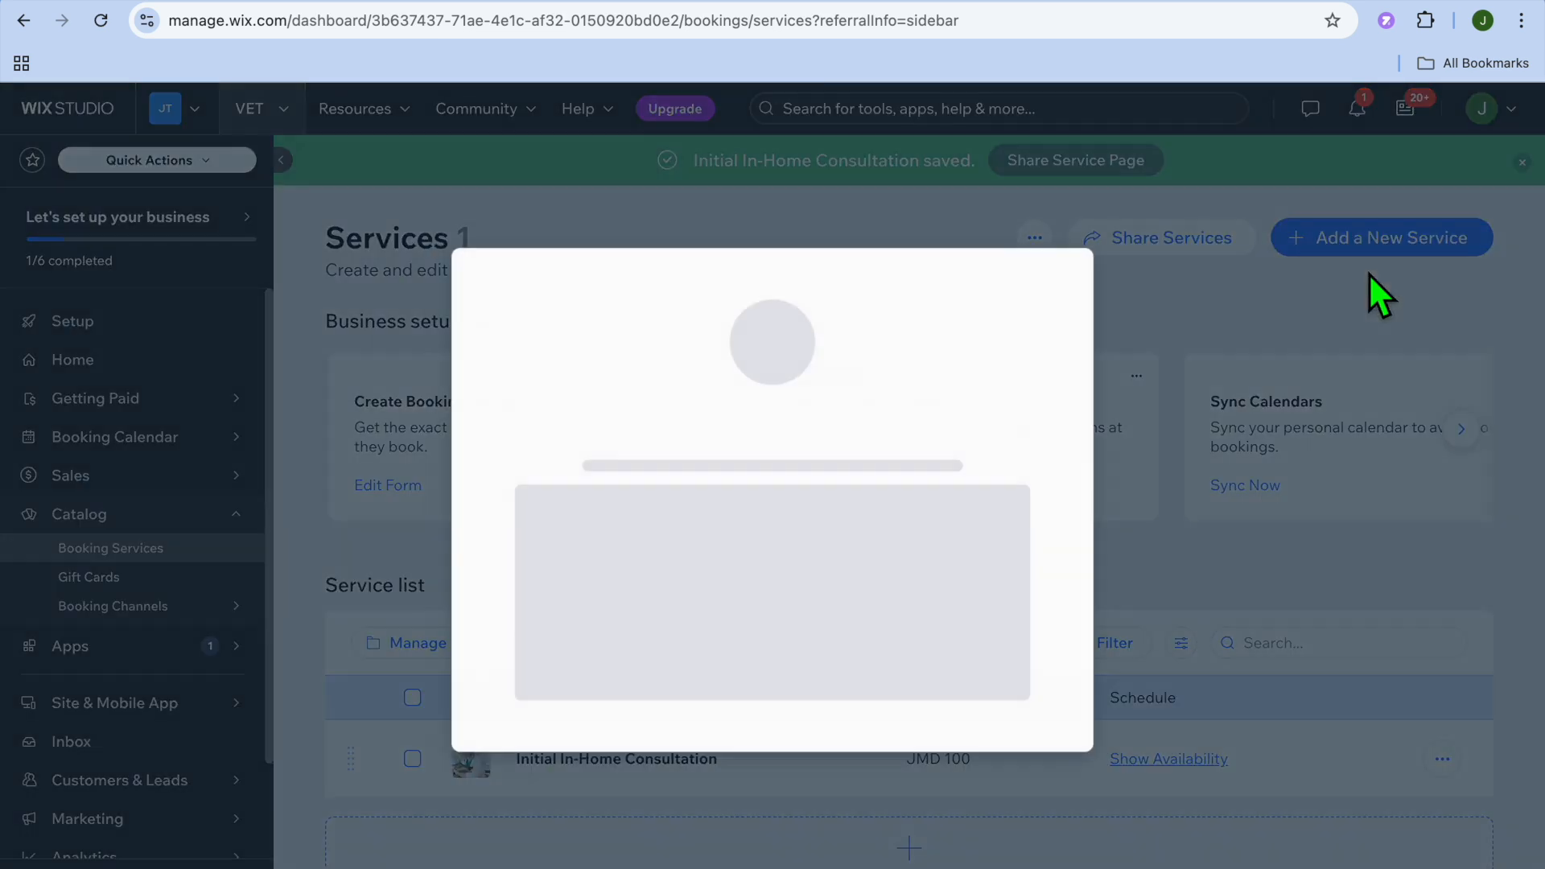
{"action": "left_click", "coordinate": [1065, 236]}
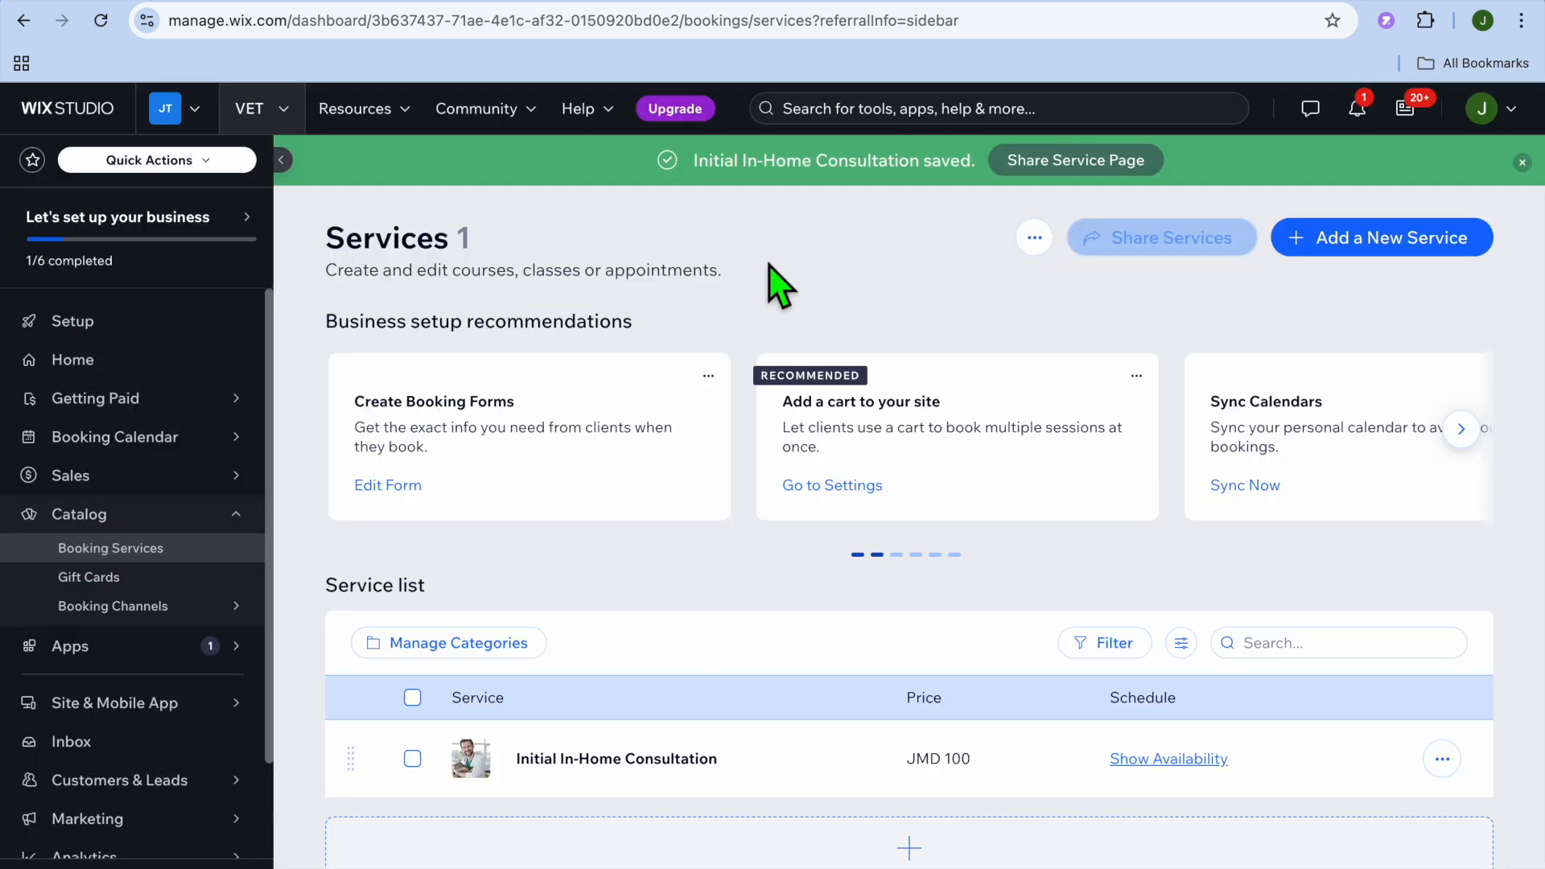
- Open the payment method connection options under Getting Paid
{"action": "mouse_move", "coordinate": [133, 407]}
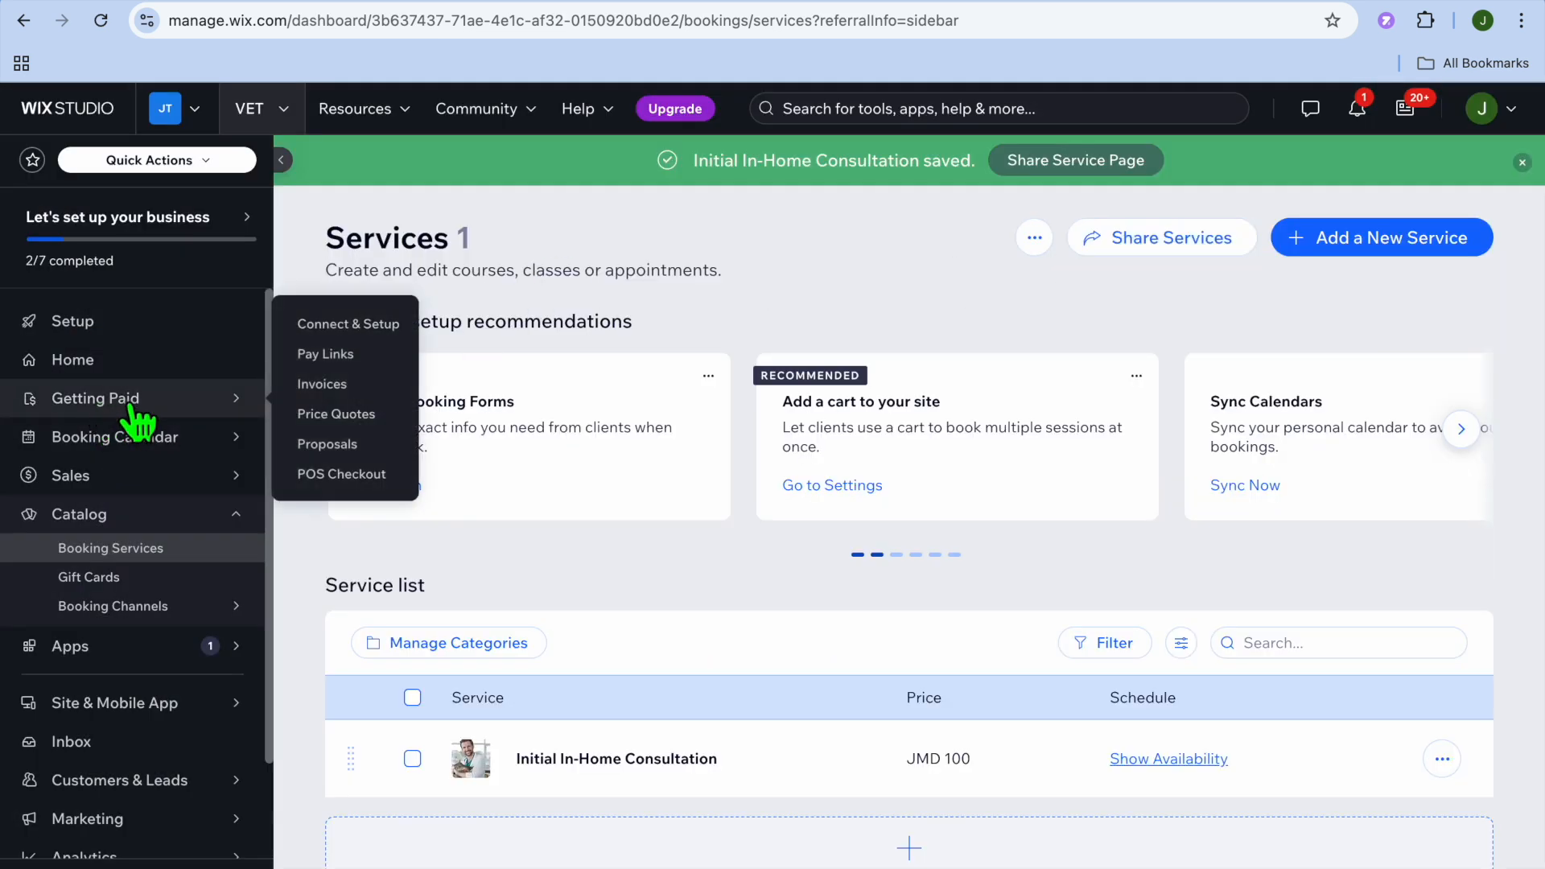
{"action": "left_click", "coordinate": [126, 408]}
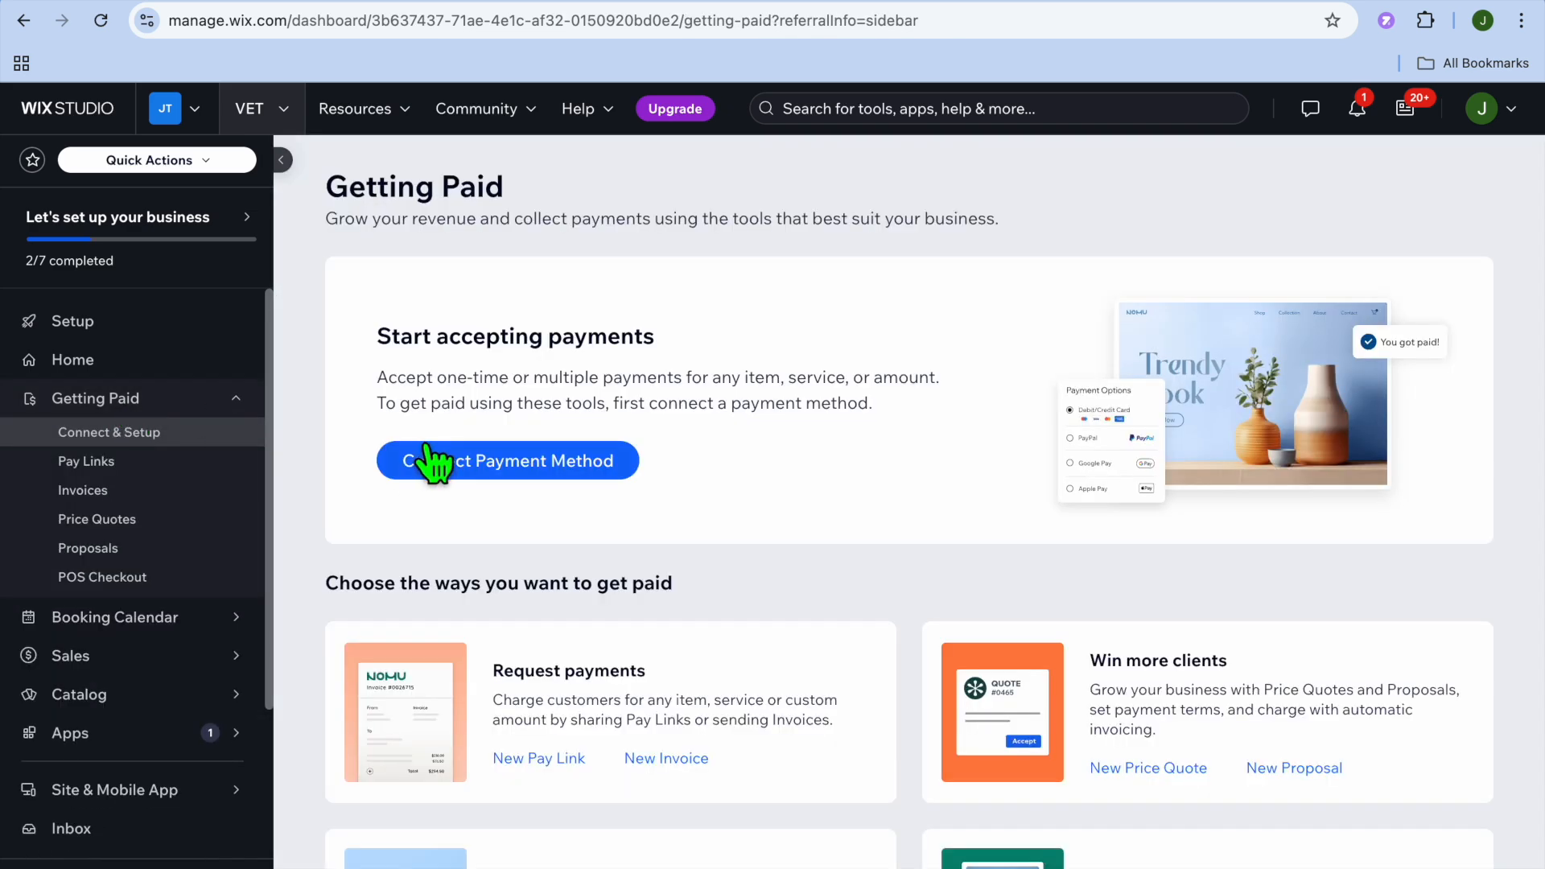
{"action": "left_click", "coordinate": [429, 449]}
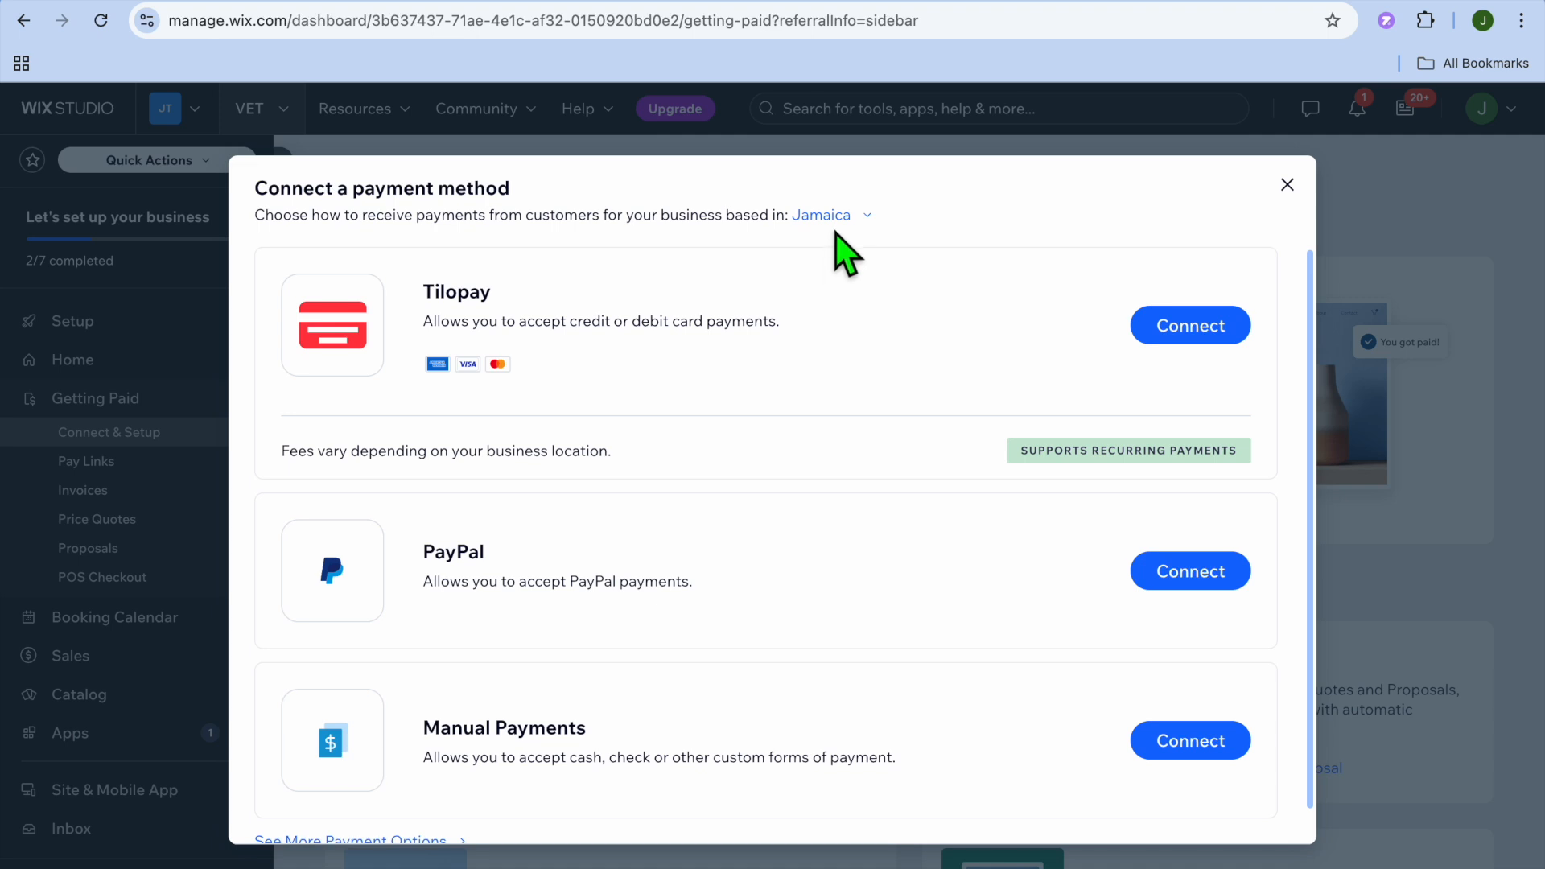
- Set the country where the business is based to United States and close the payment method options without connecting one
{"action": "left_click", "coordinate": [822, 214]}
{"action": "left_click", "coordinate": [694, 358]}
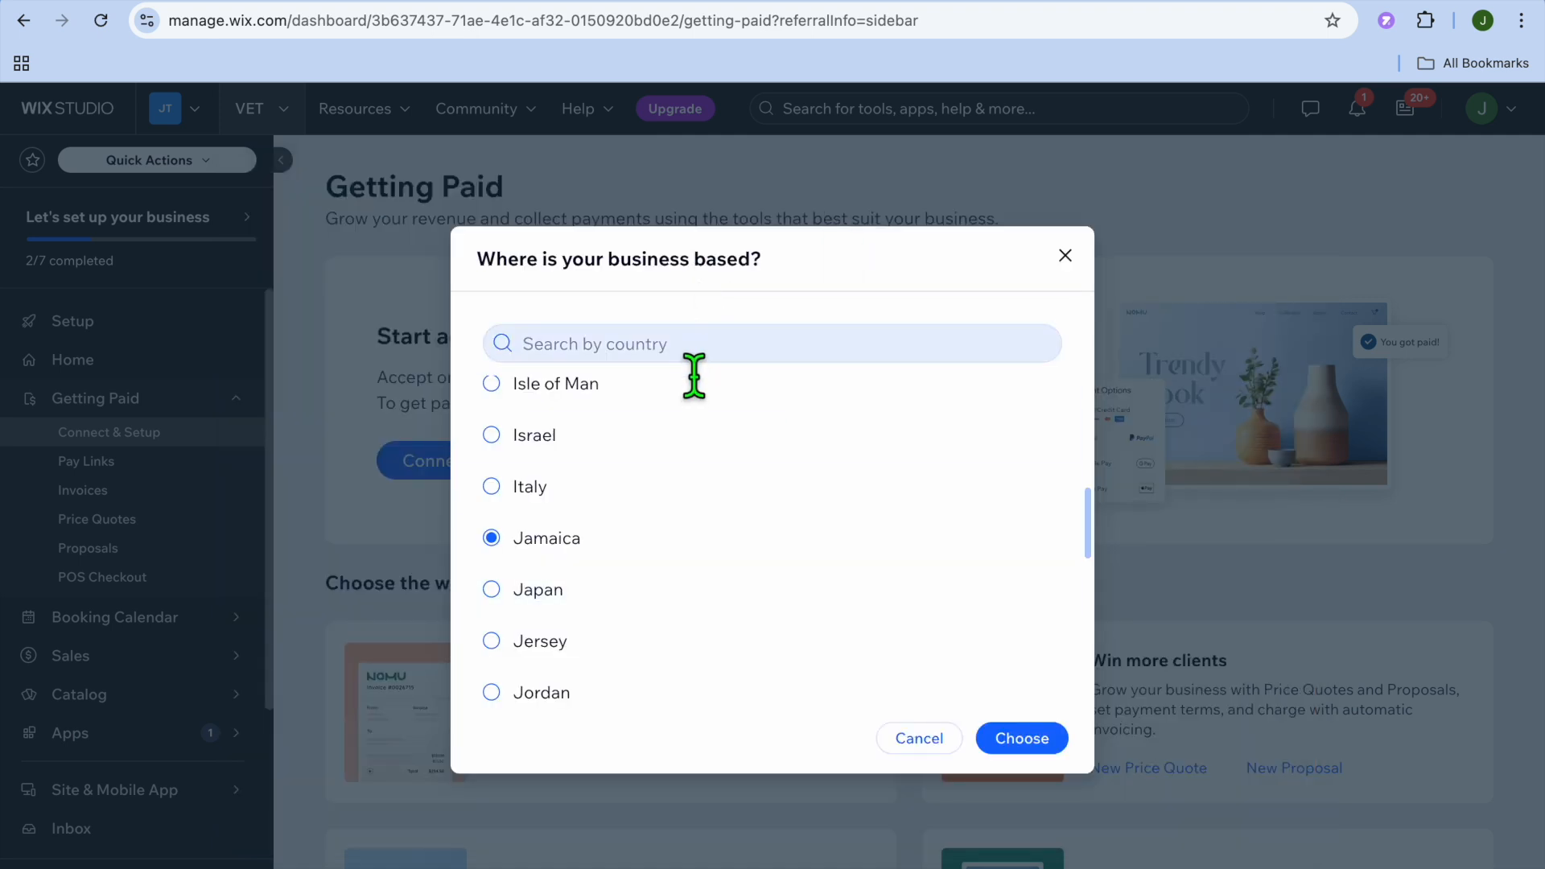
{"action": "type", "text": "UNITED"}
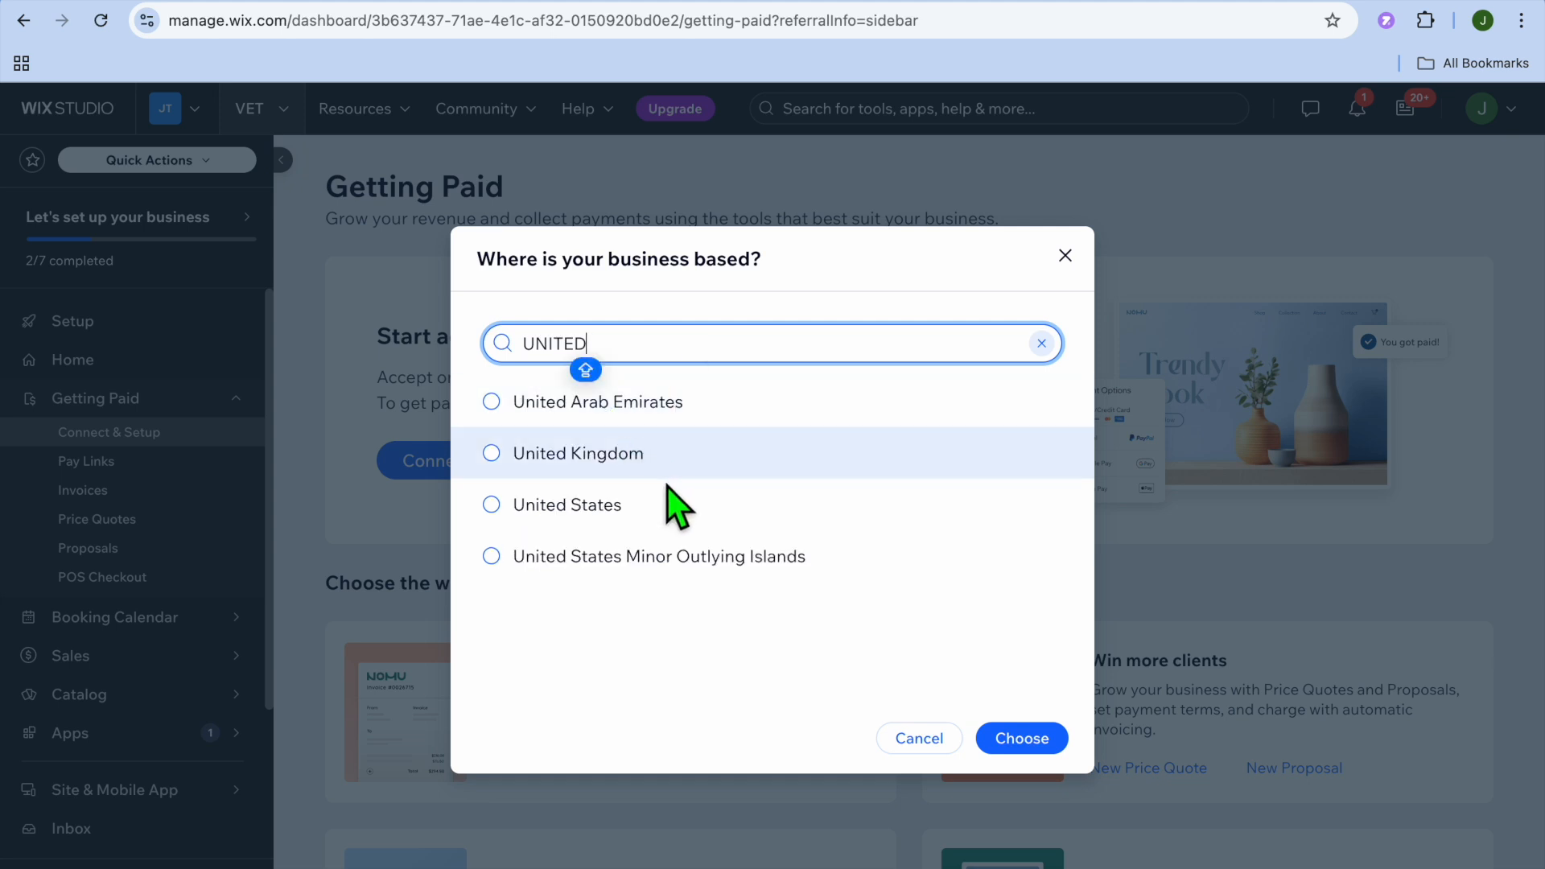
{"action": "left_click", "coordinate": [641, 503]}
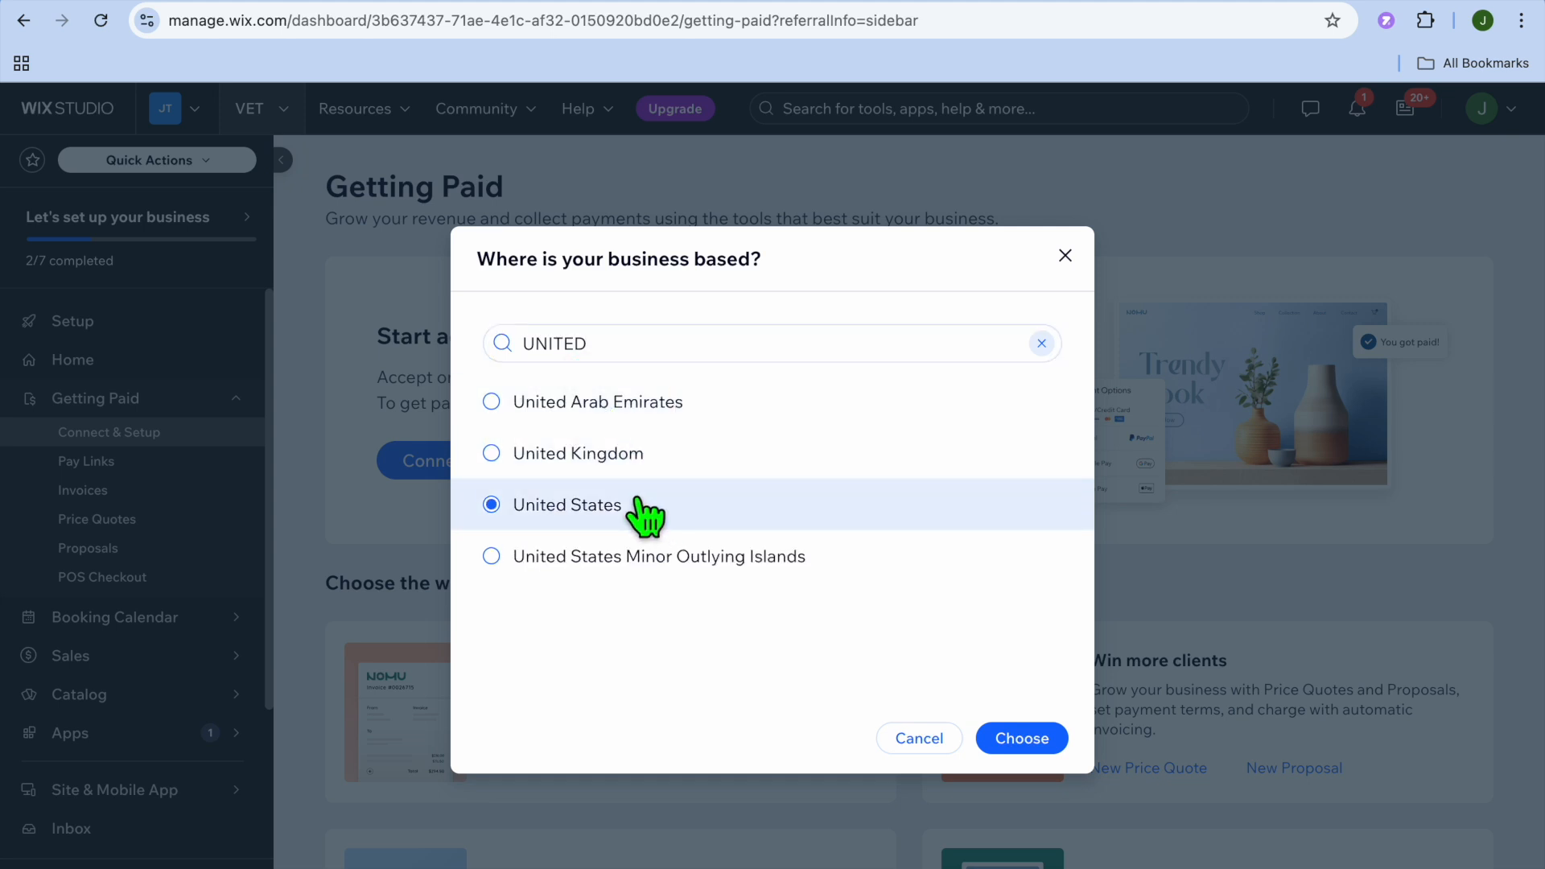
{"action": "left_click", "coordinate": [1025, 747]}
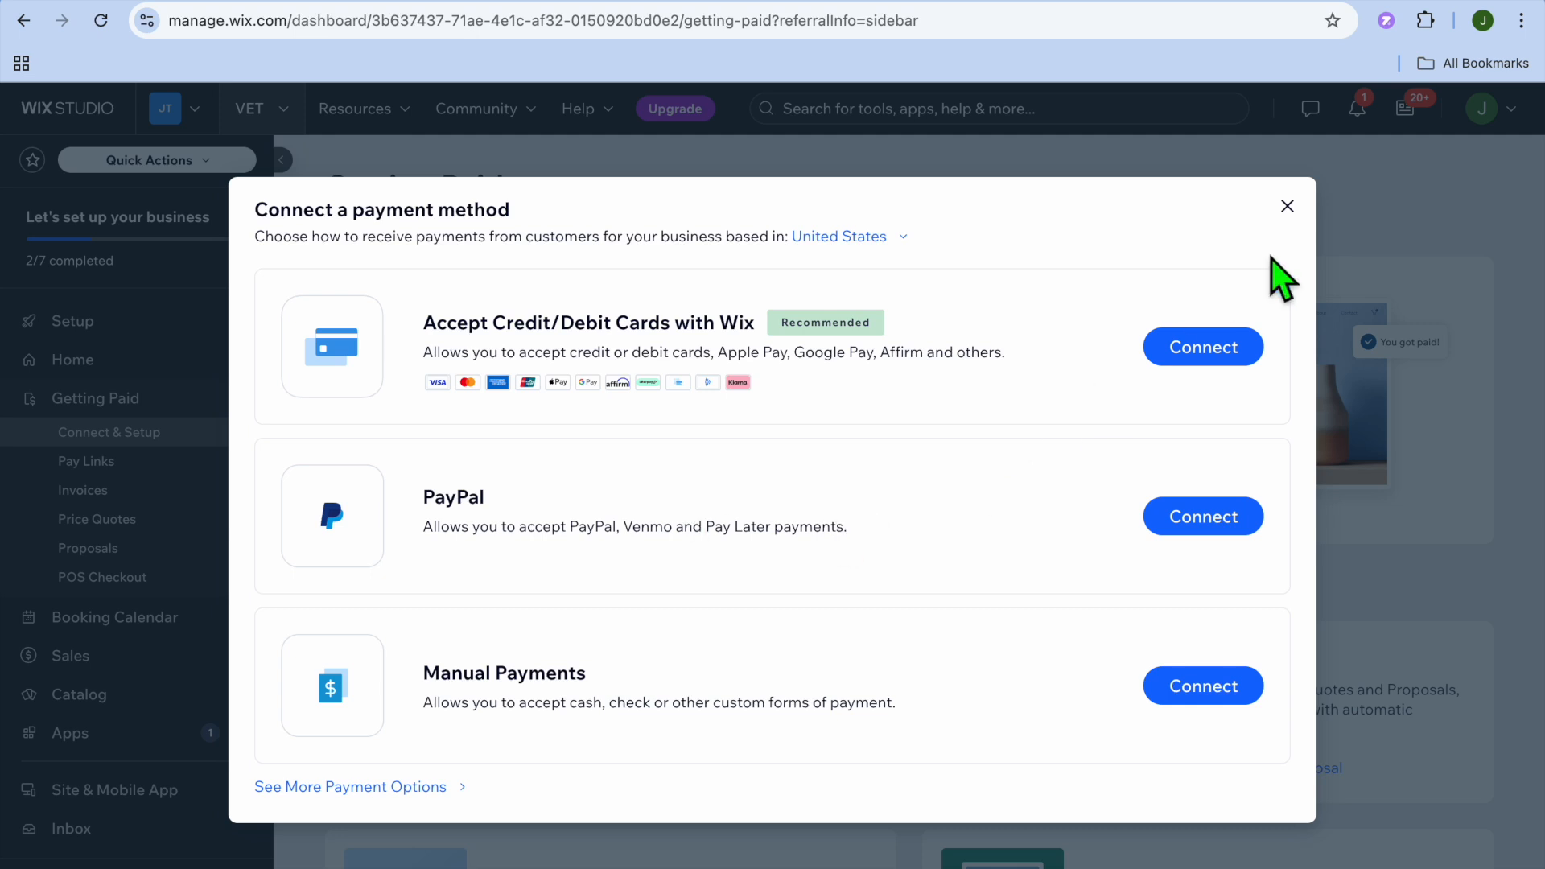
{"action": "left_click", "coordinate": [1287, 207]}
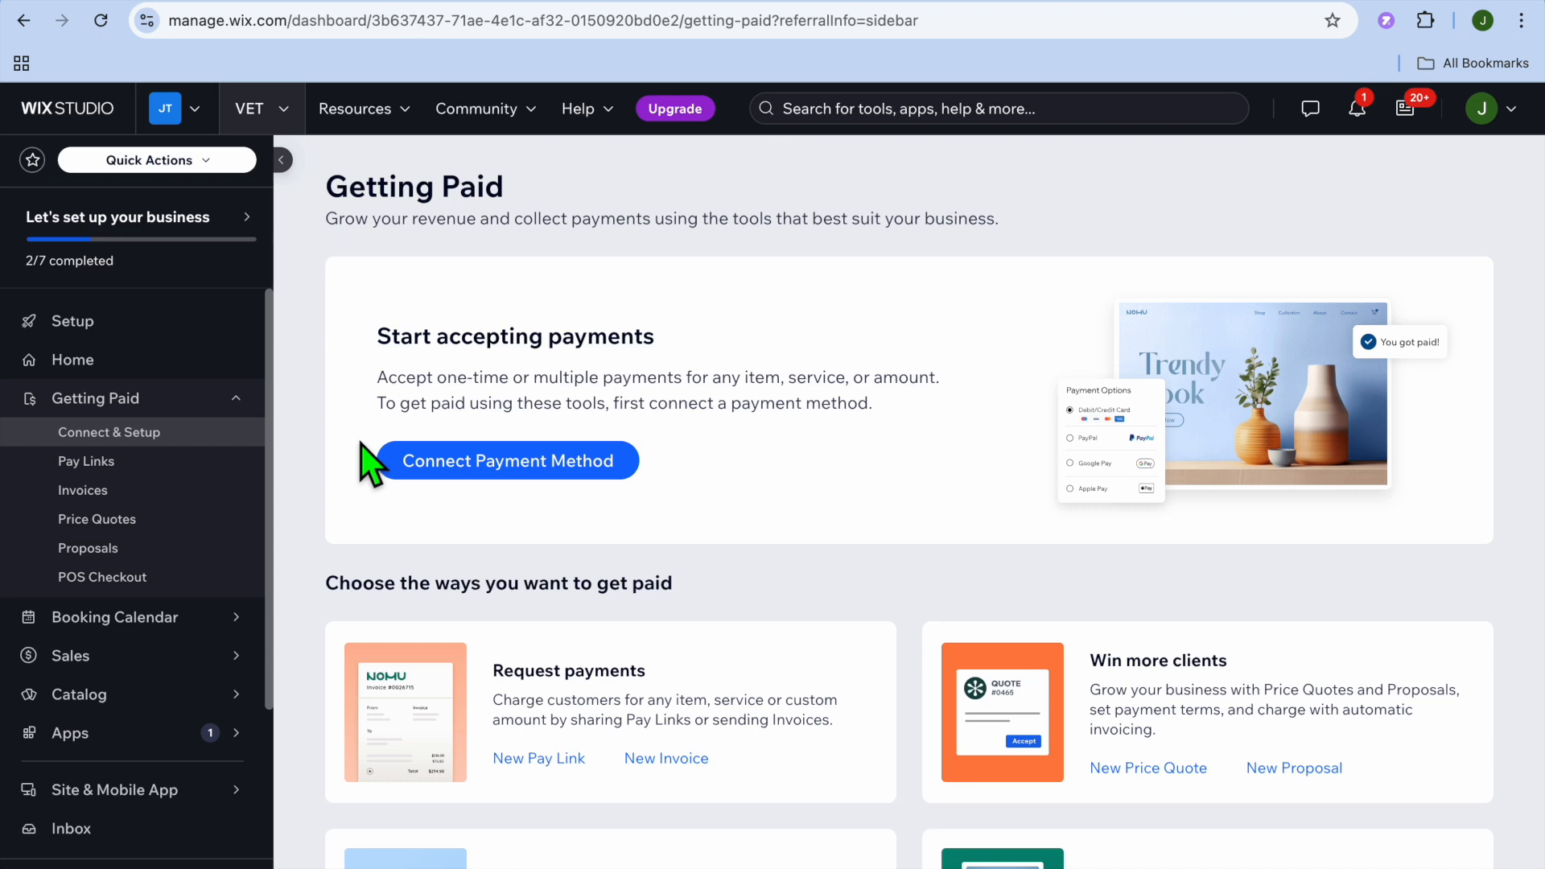
- View the booking calendar with its sessions for the week
{"action": "left_click", "coordinate": [165, 631]}
{"action": "mouse_move", "coordinate": [170, 635]}
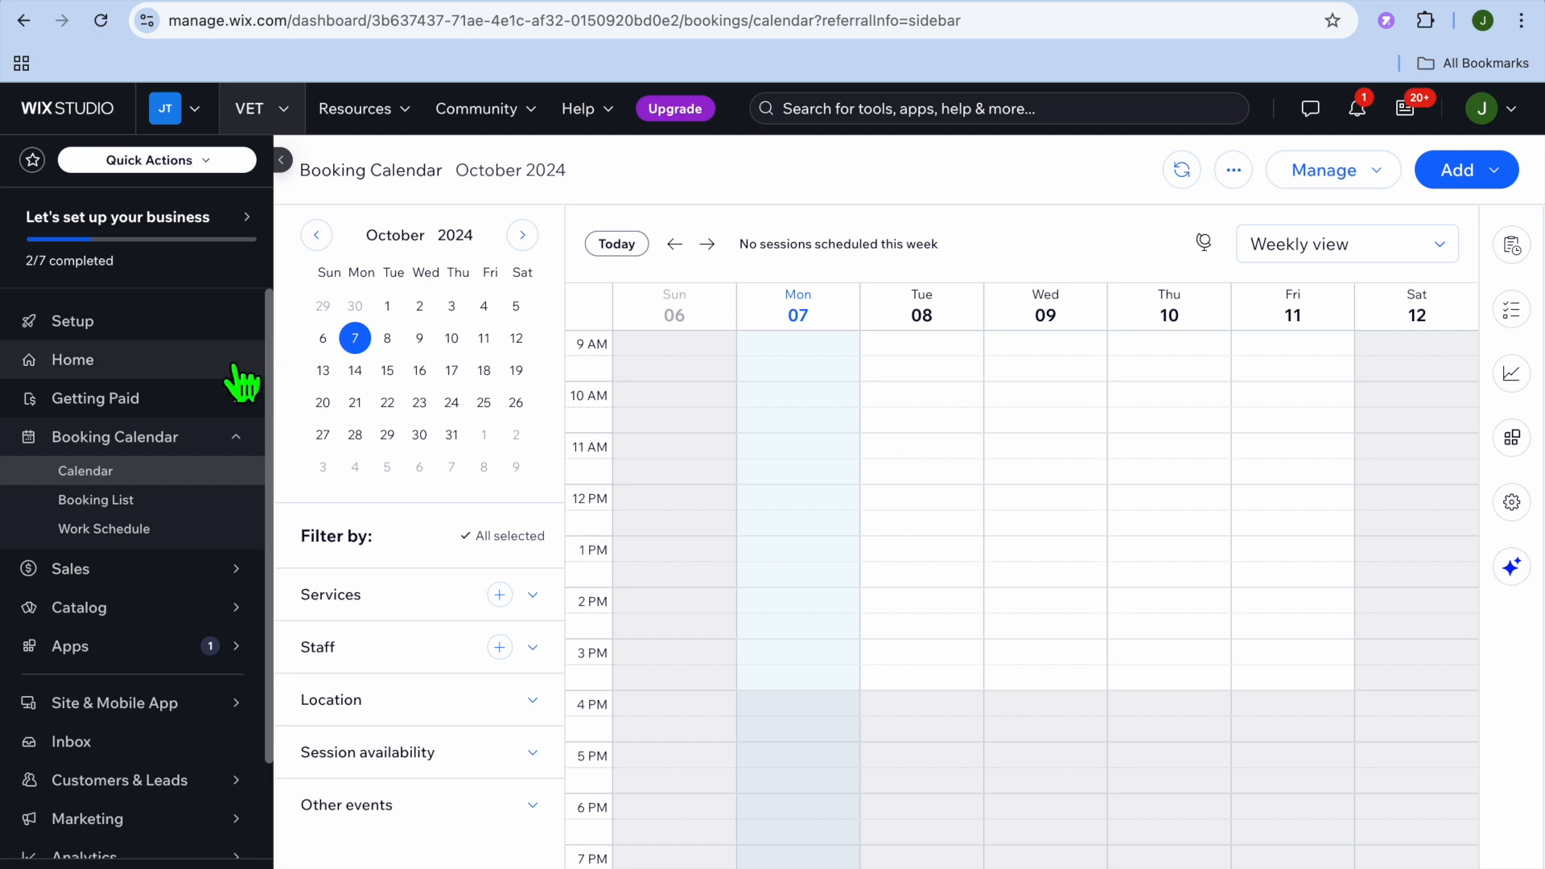
- Choose to design the website from a template, browse the veterinarian results, and open the Pet Care House Call Veterinarian template for editing
{"action": "left_click", "coordinate": [140, 326]}
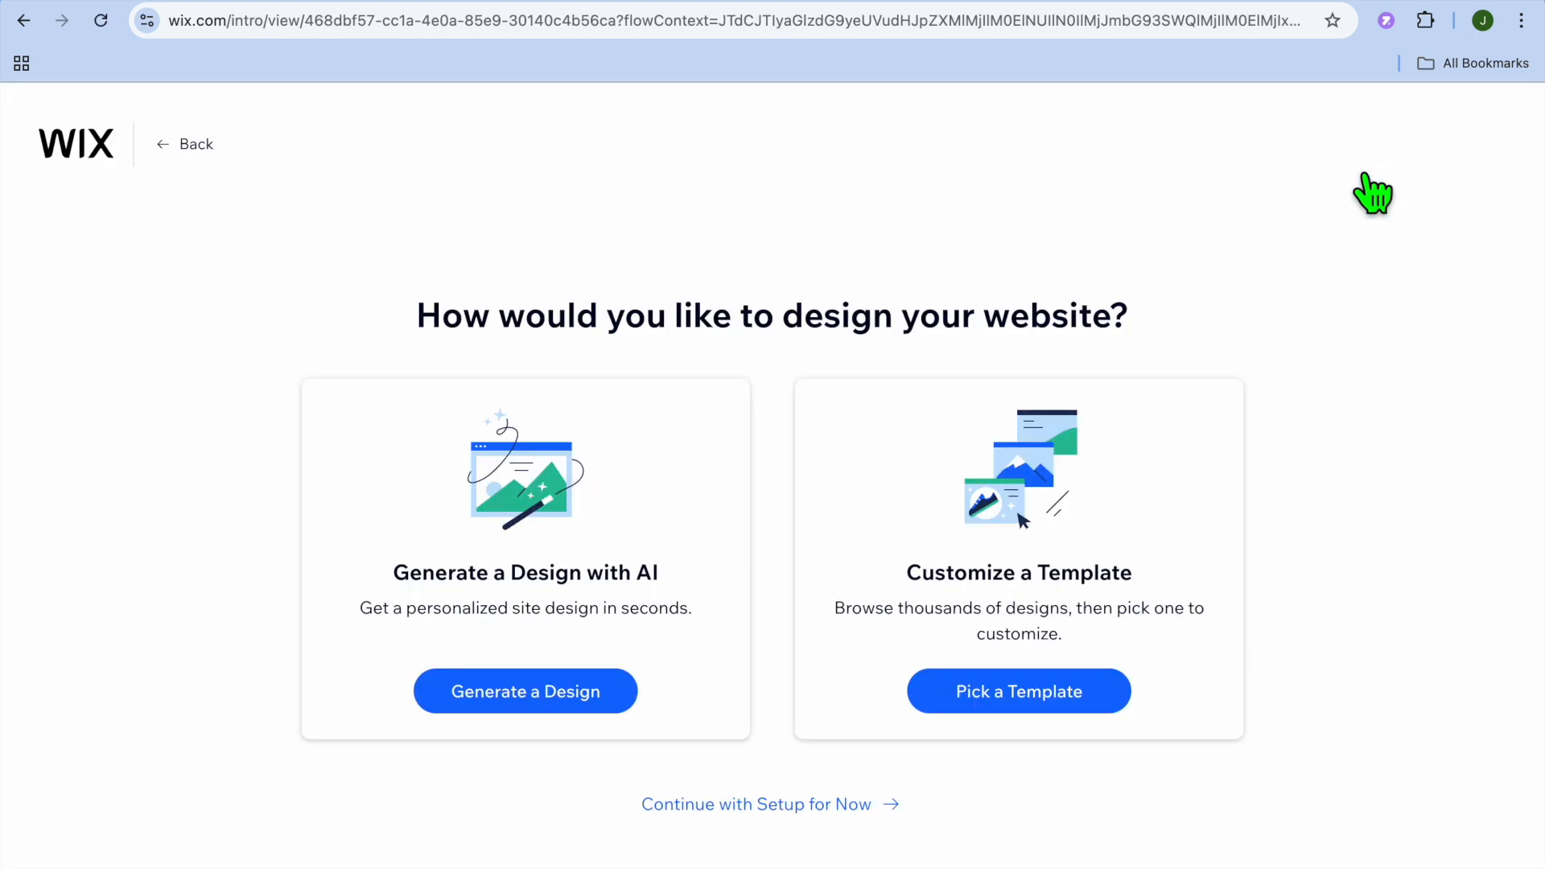
{"action": "left_click", "coordinate": [1035, 705]}
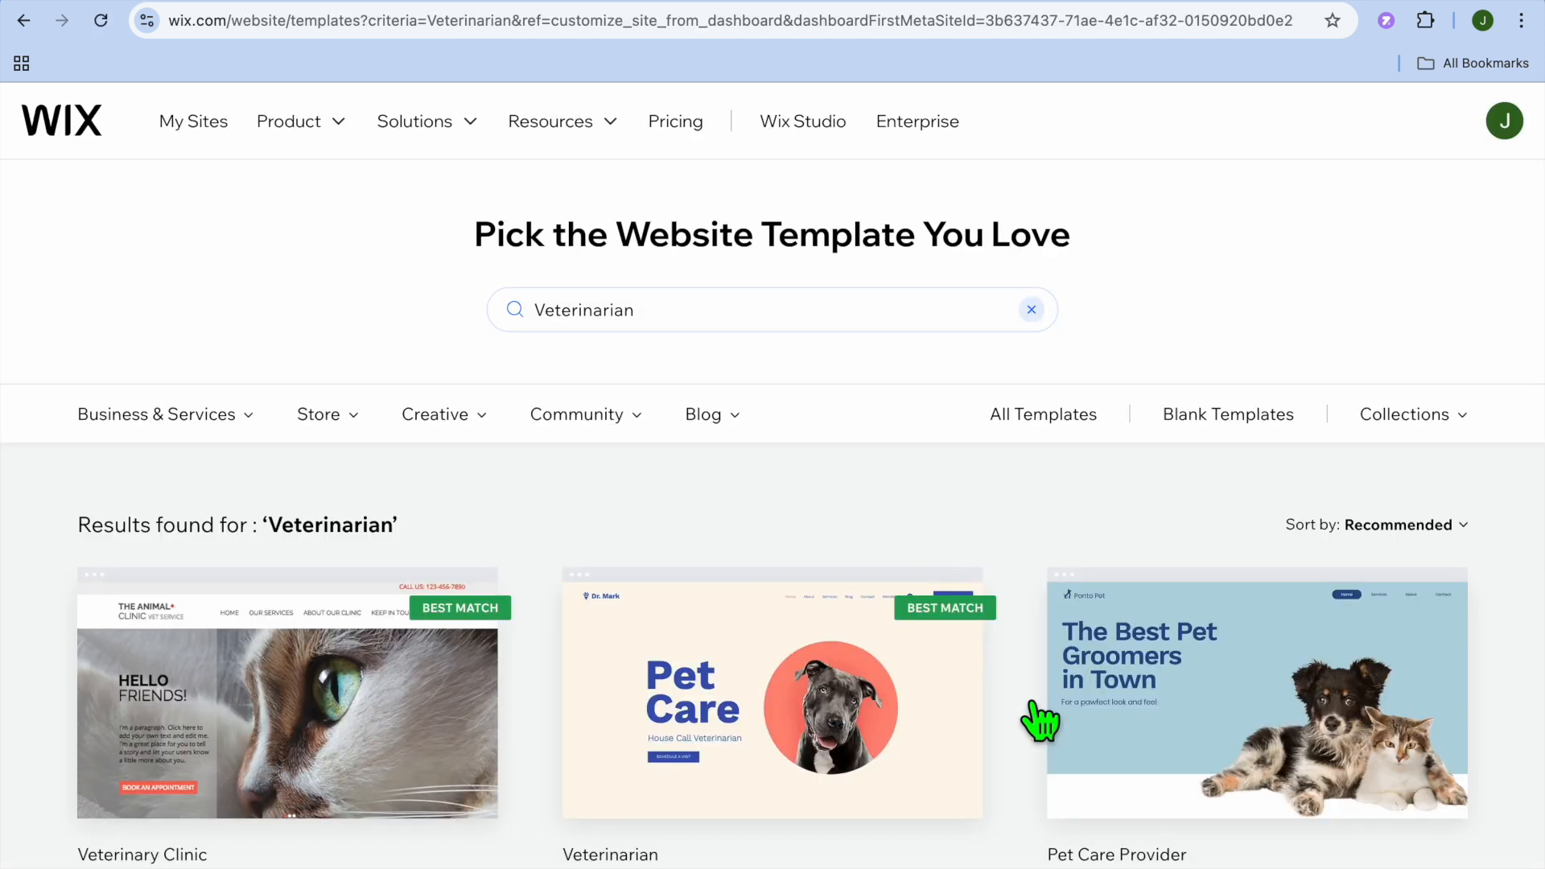
{"action": "scroll", "coordinate": [816, 435], "scroll_direction": "down", "scroll_amount": 2}
{"action": "scroll", "coordinate": [817, 435], "scroll_direction": "down", "scroll_amount": 10}
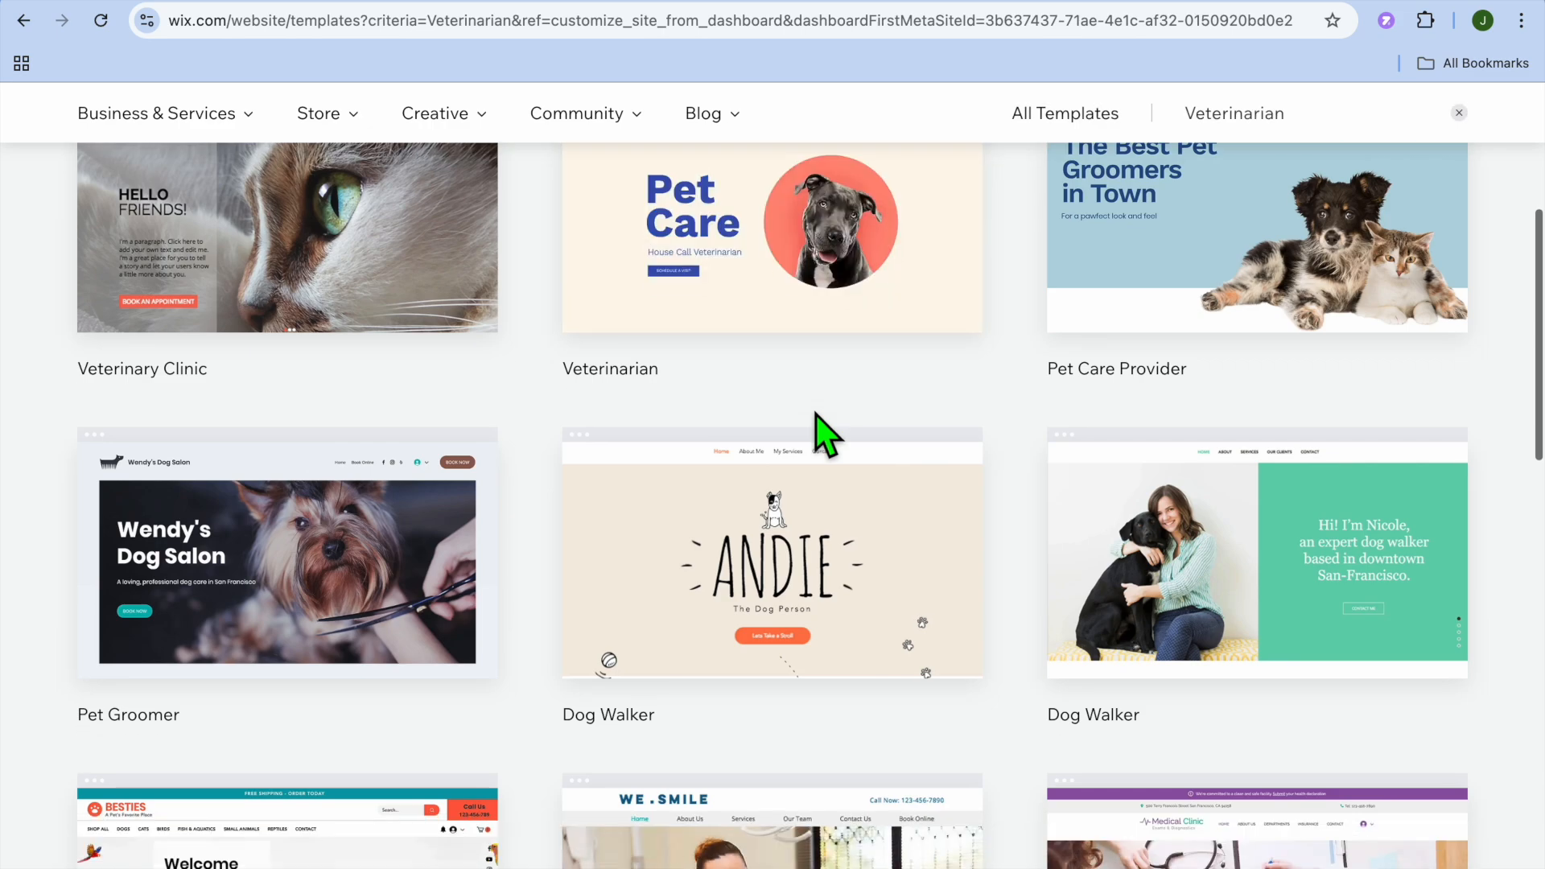
{"action": "scroll", "coordinate": [808, 408], "scroll_direction": "up", "scroll_amount": 12}
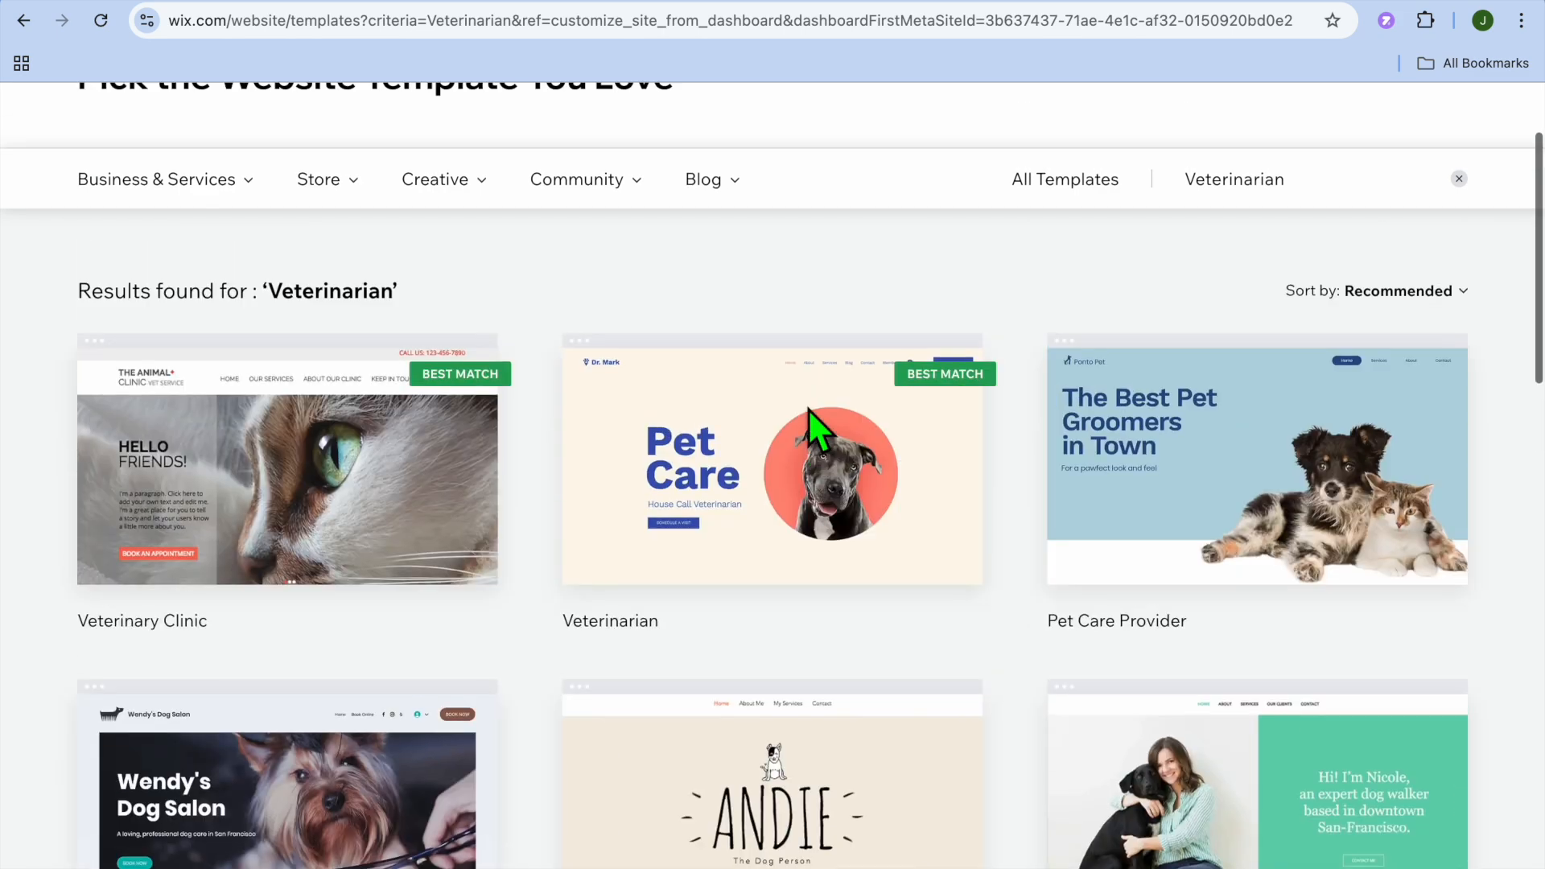
{"action": "scroll", "coordinate": [808, 408], "scroll_direction": "down", "scroll_amount": 7}
{"action": "scroll", "coordinate": [809, 409], "scroll_direction": "down", "scroll_amount": 6}
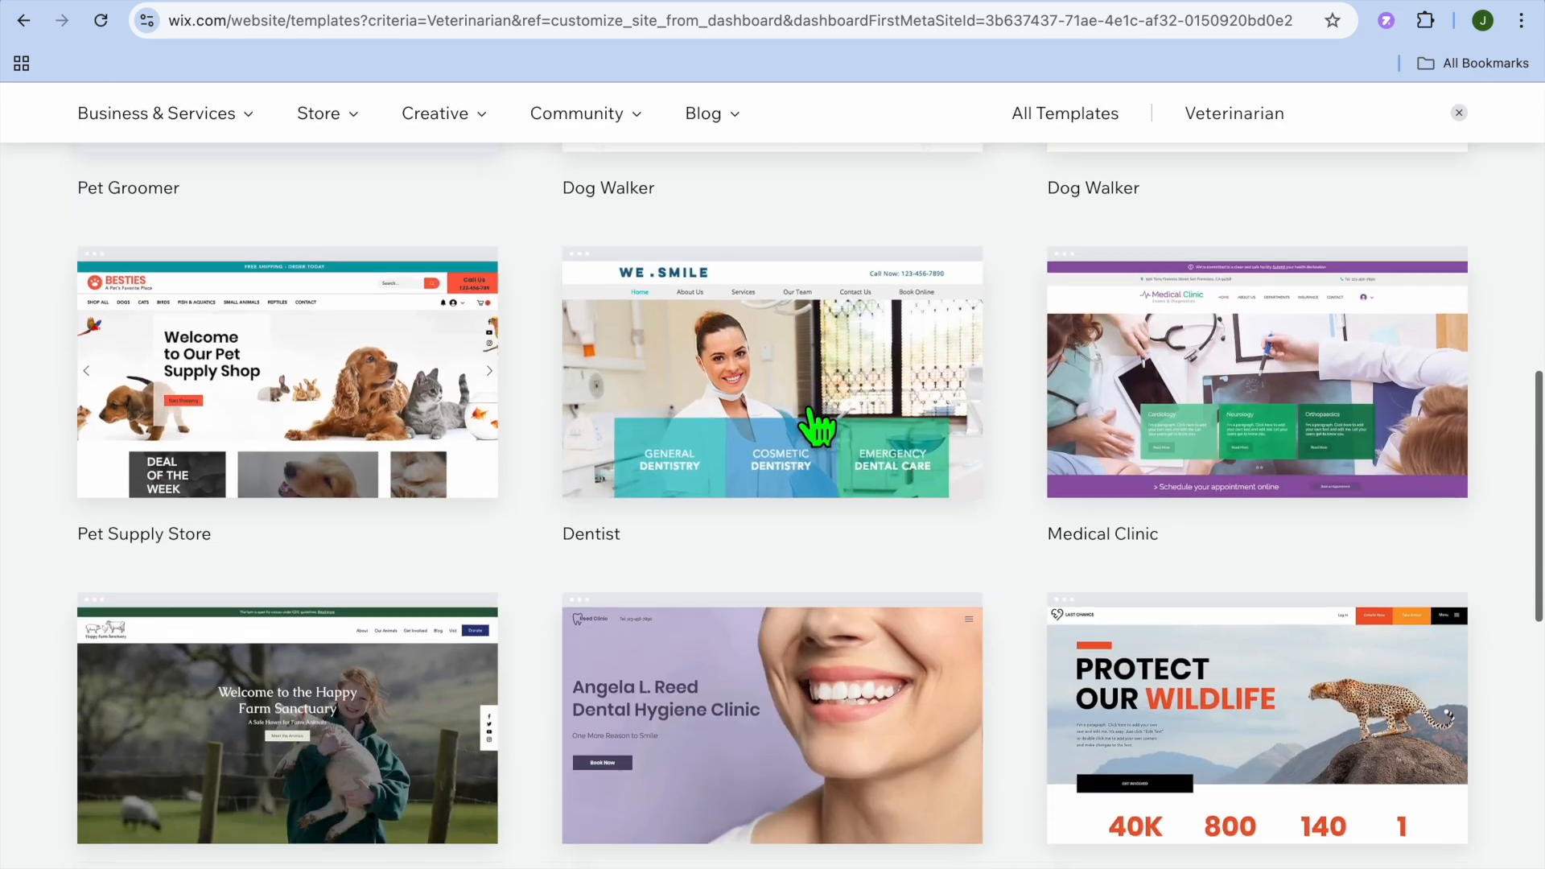
{"action": "scroll", "coordinate": [809, 409], "scroll_direction": "up", "scroll_amount": 10}
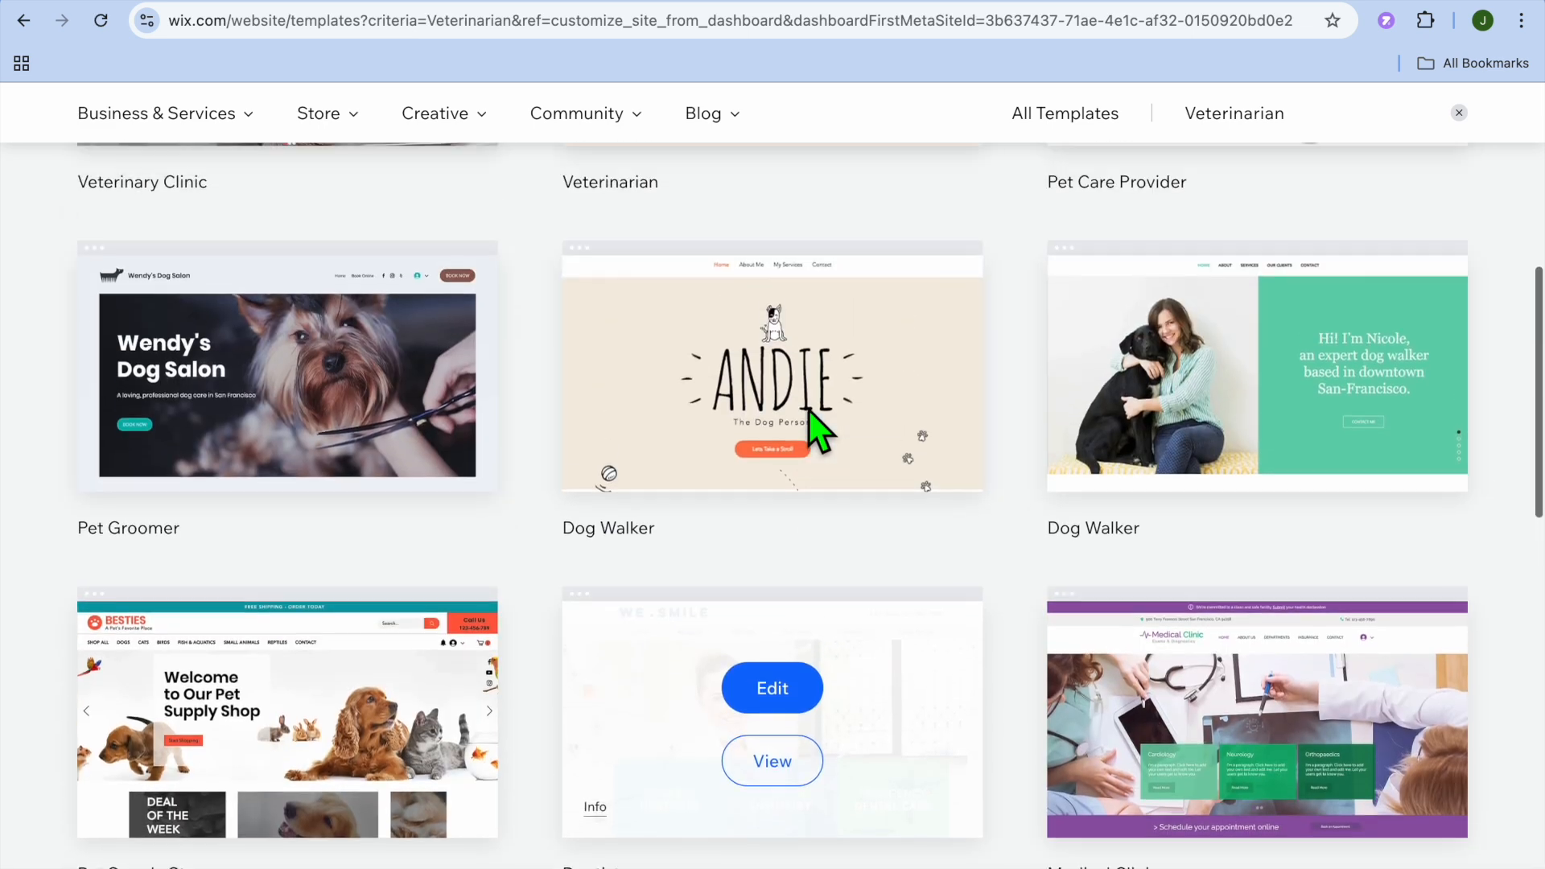
{"action": "scroll", "coordinate": [808, 408], "scroll_direction": "up", "scroll_amount": 2}
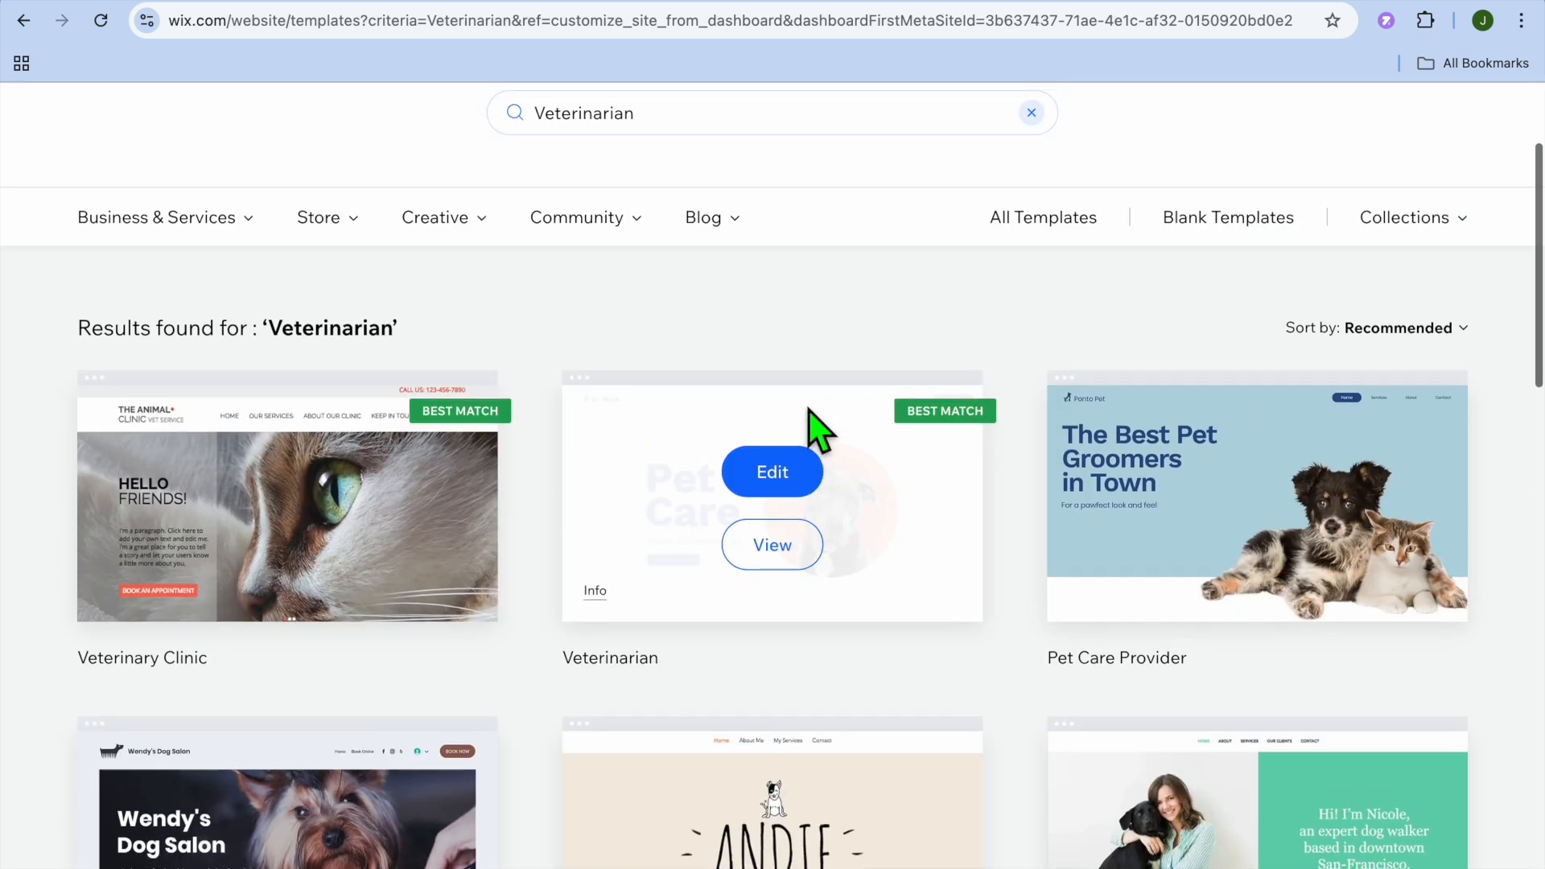
{"action": "left_click", "coordinate": [778, 495]}
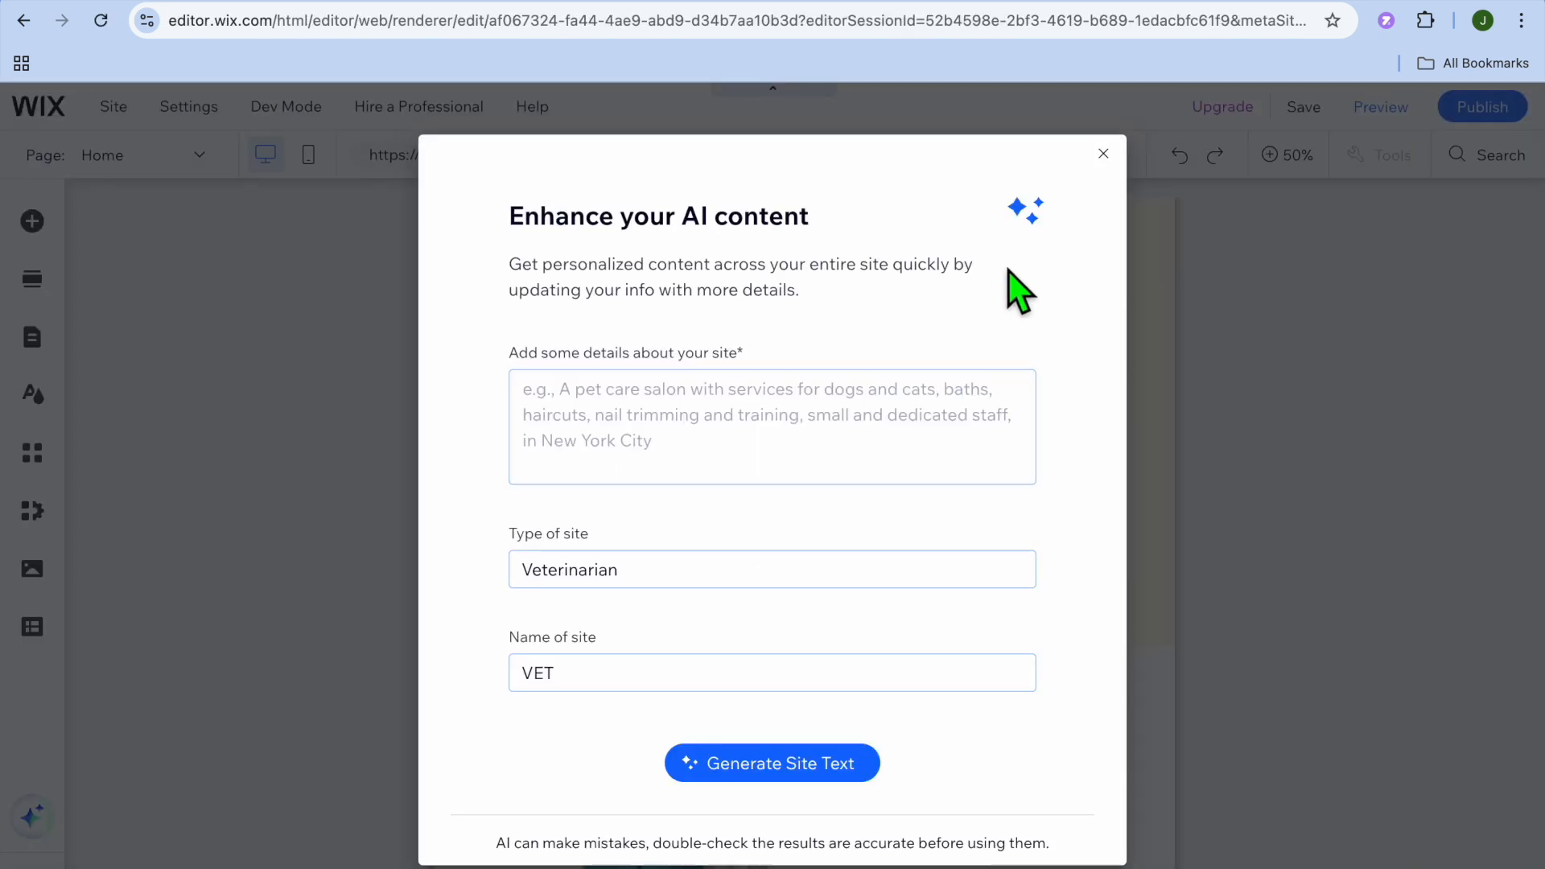
- Dismiss the AI content dialog and the editor's introductory overlay, and show the home page at 100%
{"action": "left_click", "coordinate": [1103, 153]}
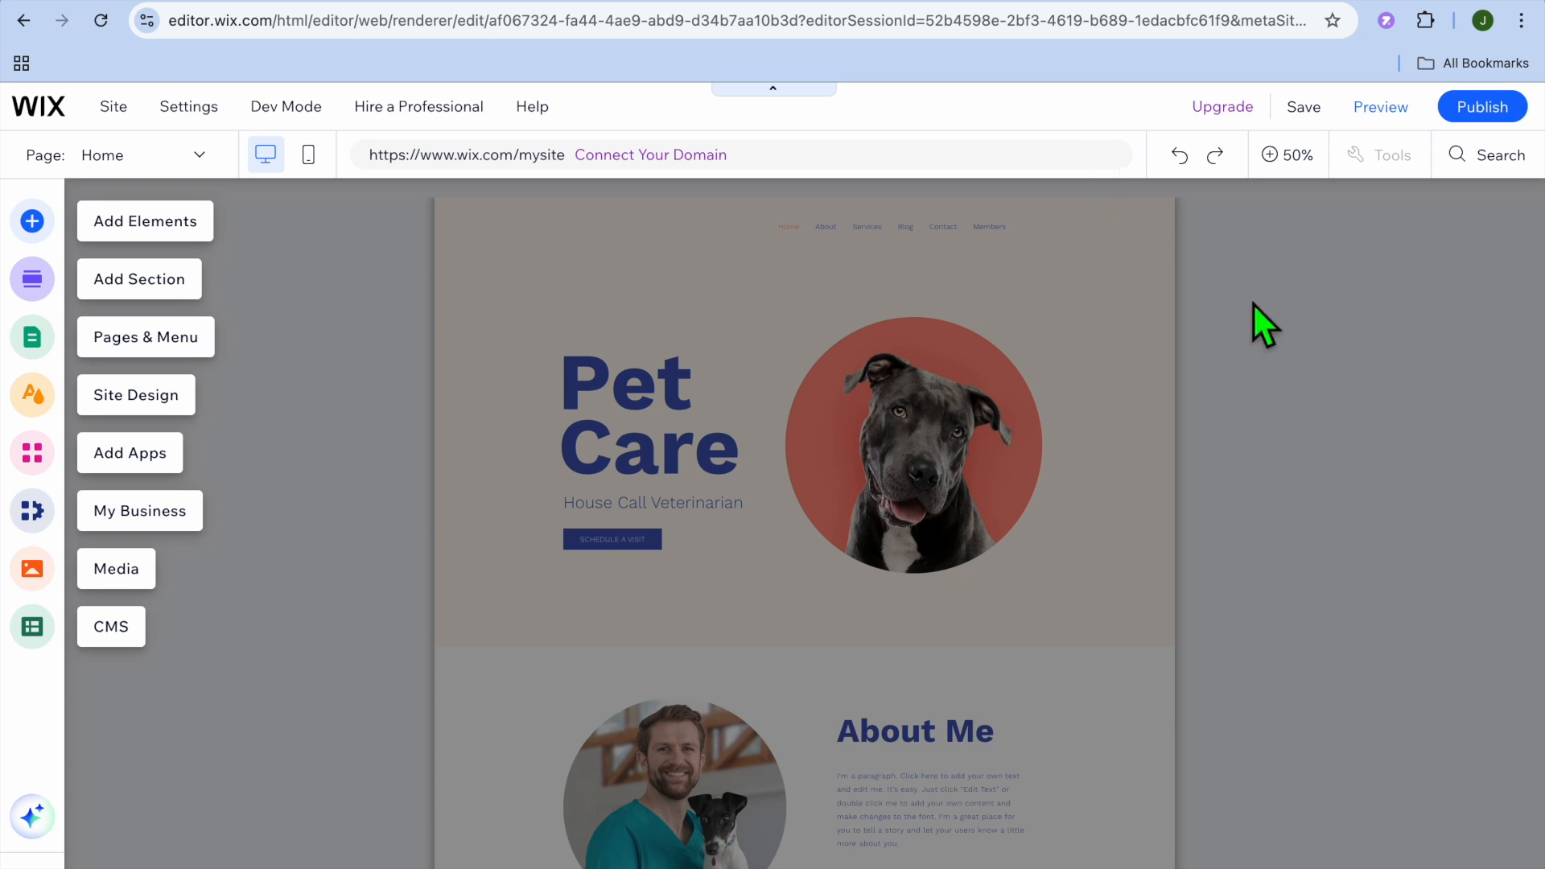
{"action": "left_click", "coordinate": [1287, 154]}
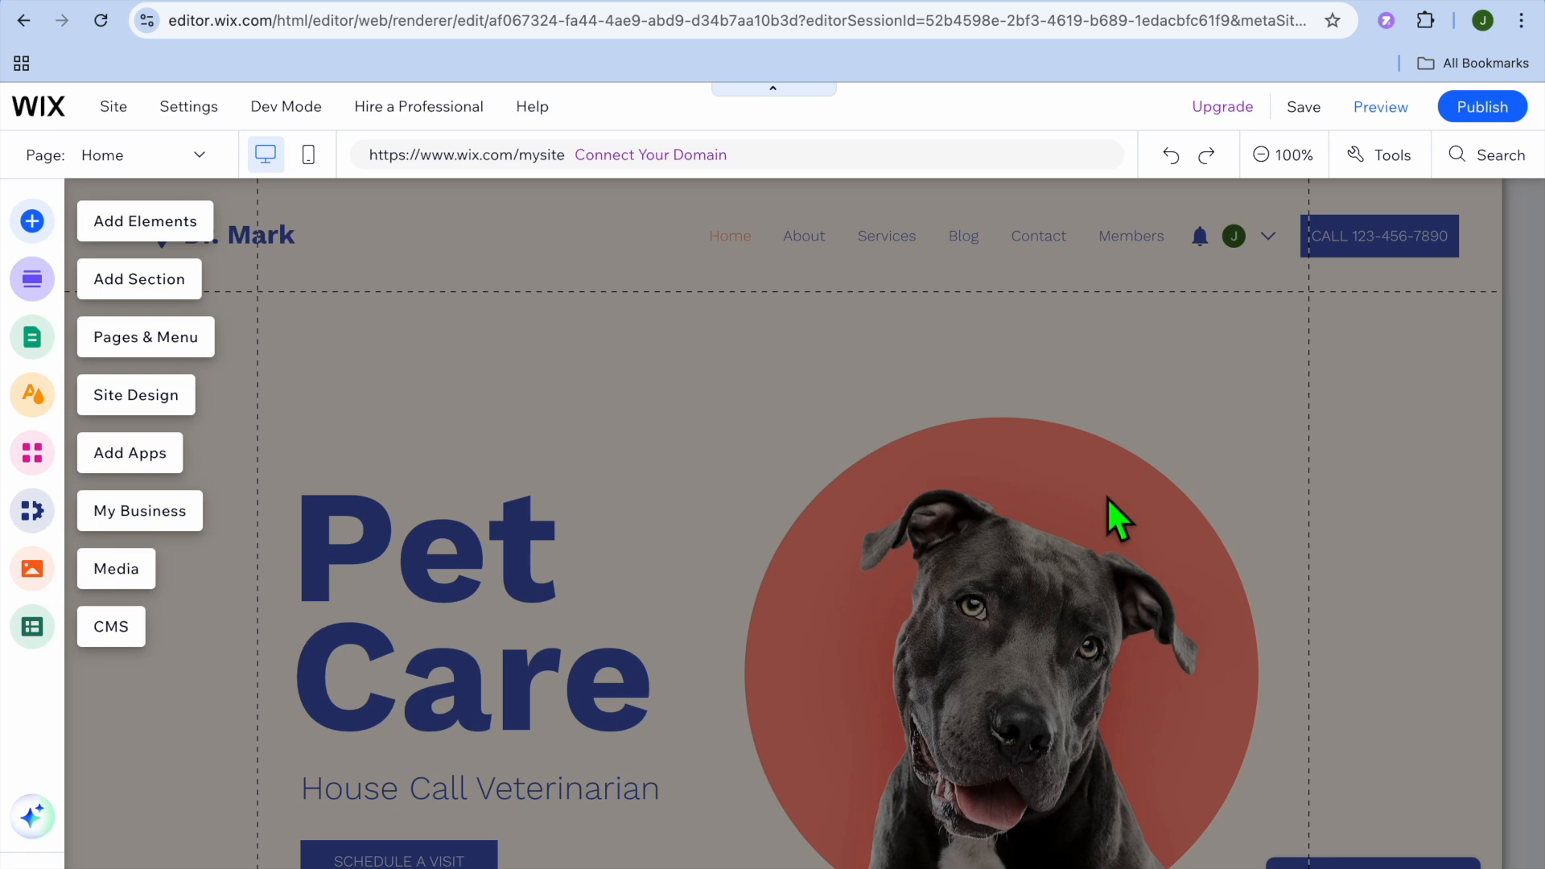
{"action": "left_click", "coordinate": [650, 520]}
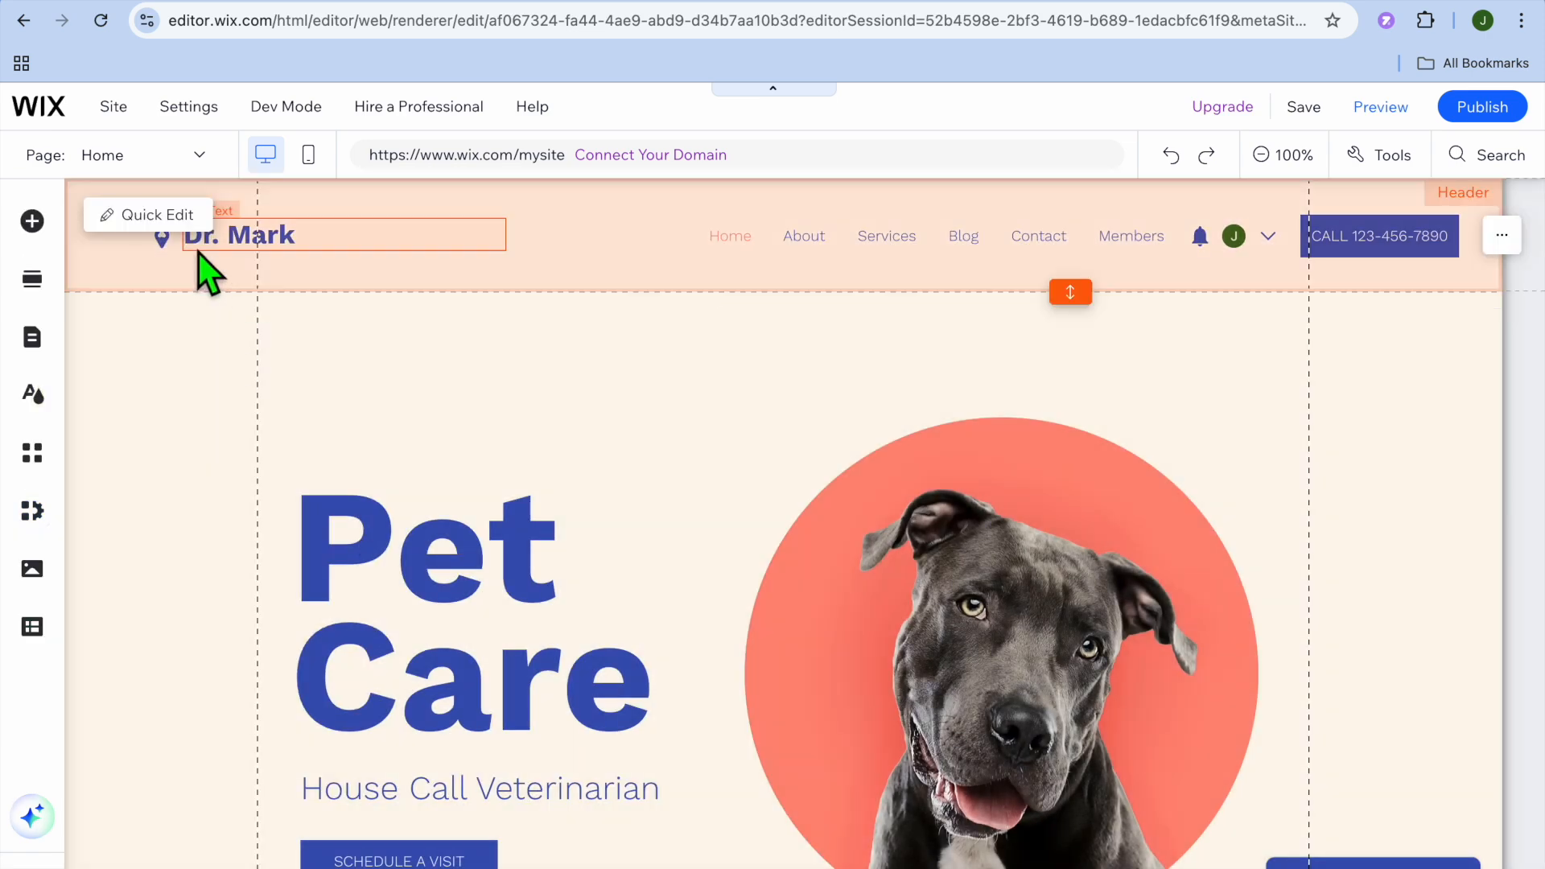
- Replace the name after "Dr." in the site header with the veterinarian's first name in capitals
{"action": "left_click", "coordinate": [262, 256]}
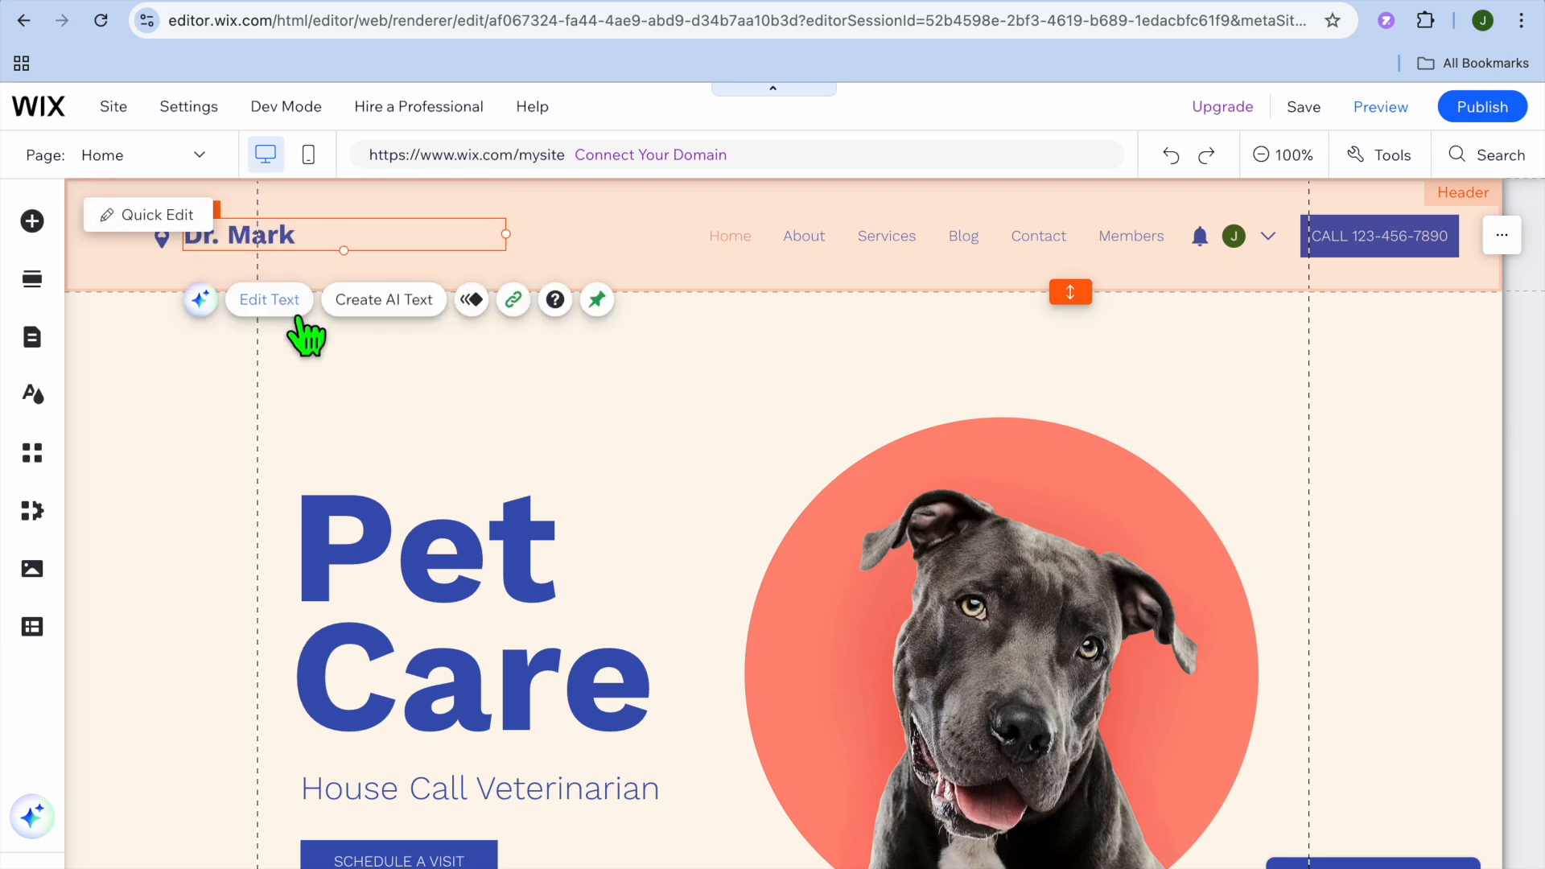
{"action": "left_click", "coordinate": [272, 305]}
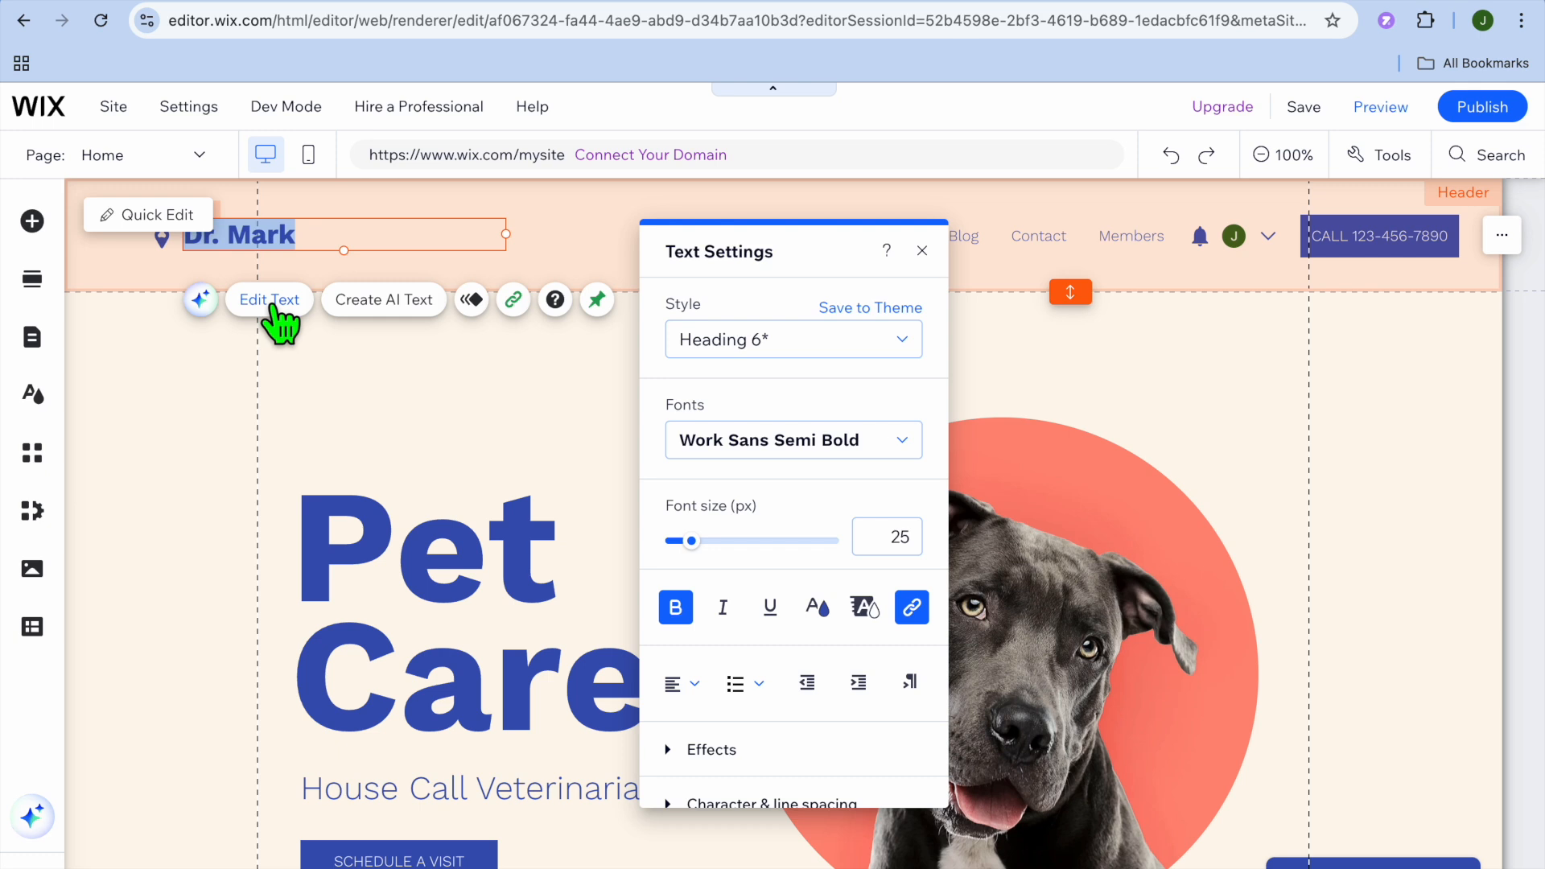
{"action": "left_click_drag", "start_coordinate": [317, 252], "coordinate": [246, 256]}
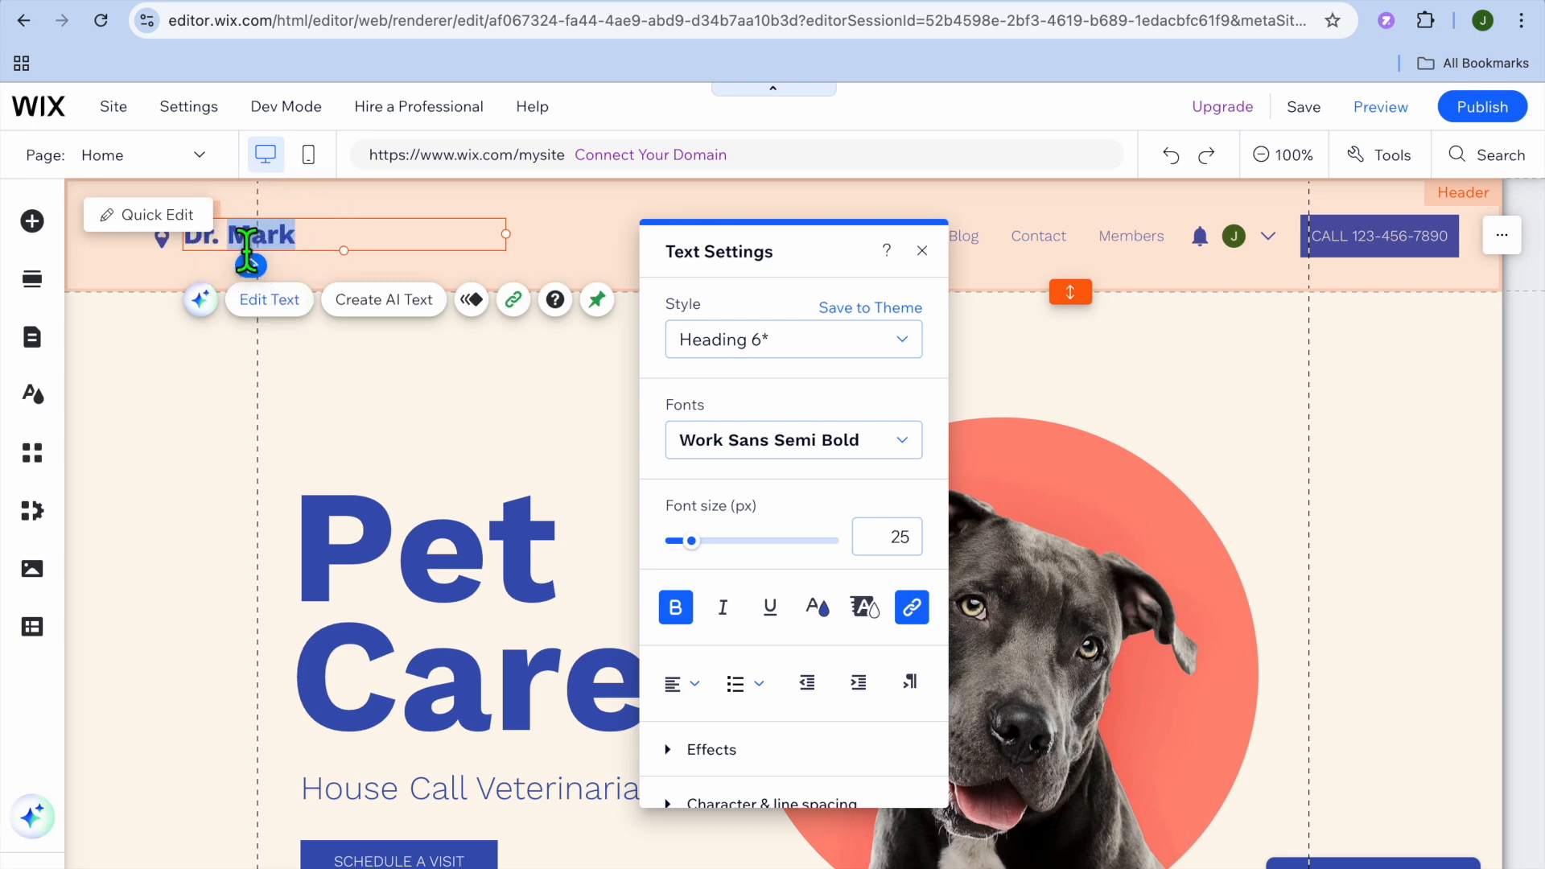
{"action": "type", "text": "JASON"}
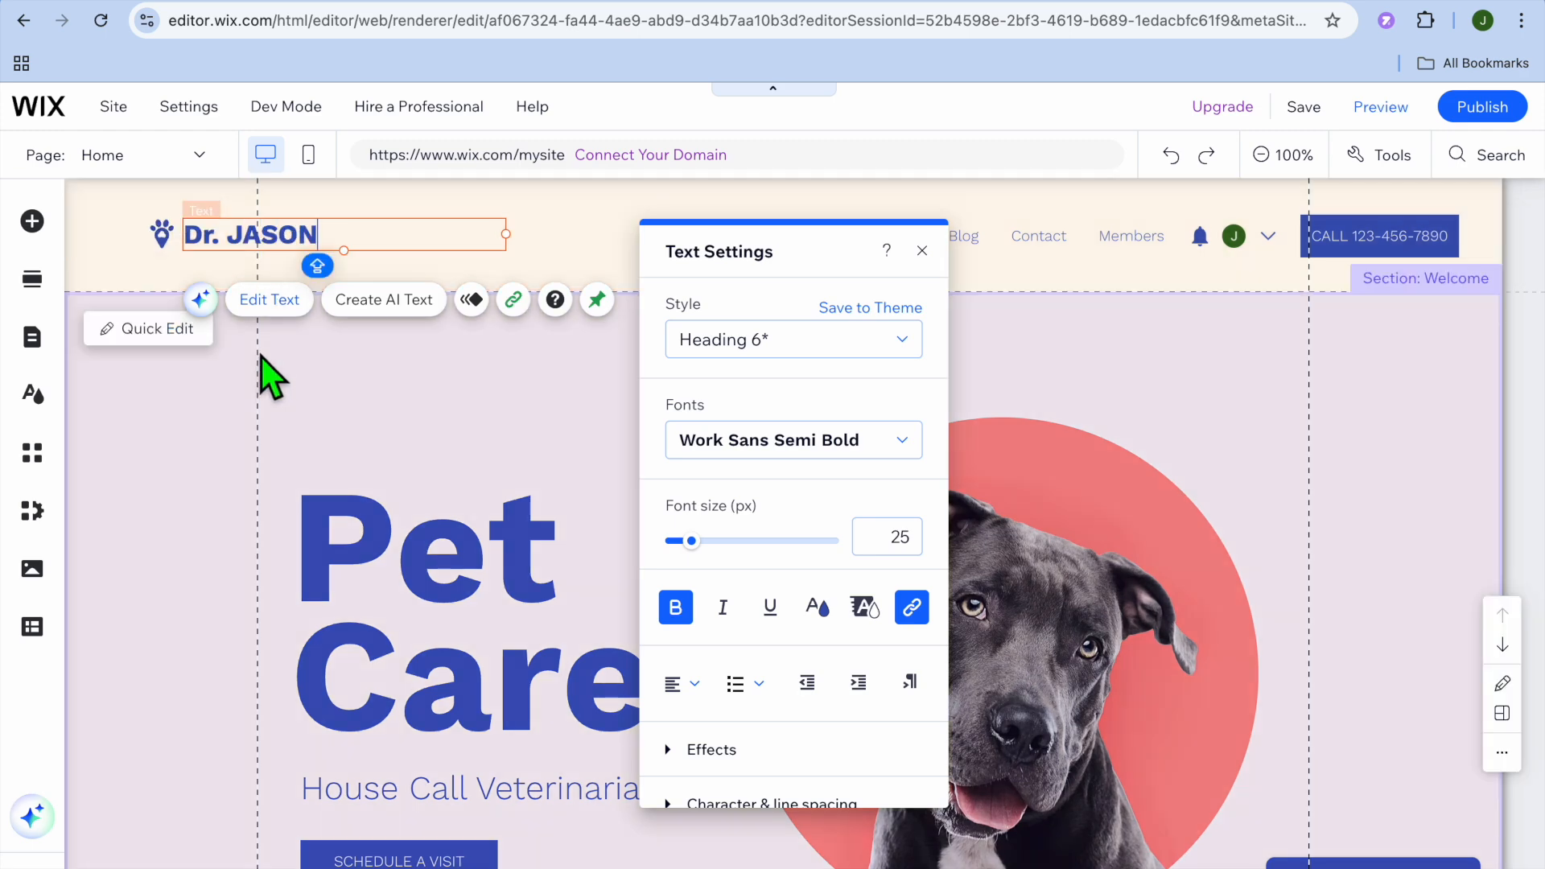
{"action": "left_click", "coordinate": [209, 471]}
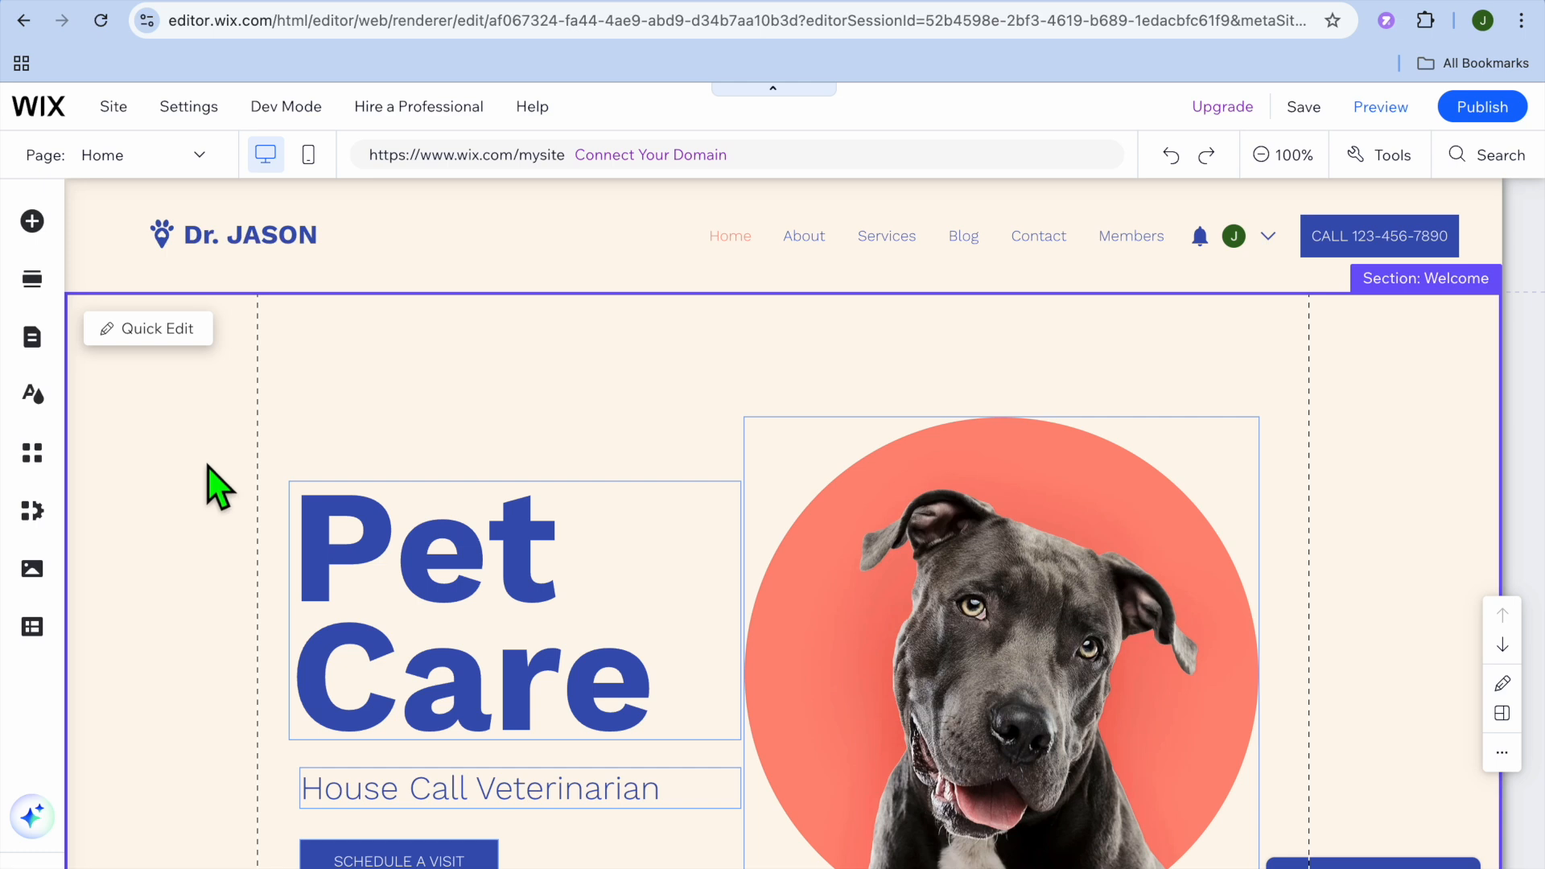
- Open the Welcome section's content for quick editing
{"action": "scroll", "coordinate": [214, 483], "scroll_direction": "down", "scroll_amount": 5}
{"action": "scroll", "coordinate": [213, 483], "scroll_direction": "up", "scroll_amount": 2}
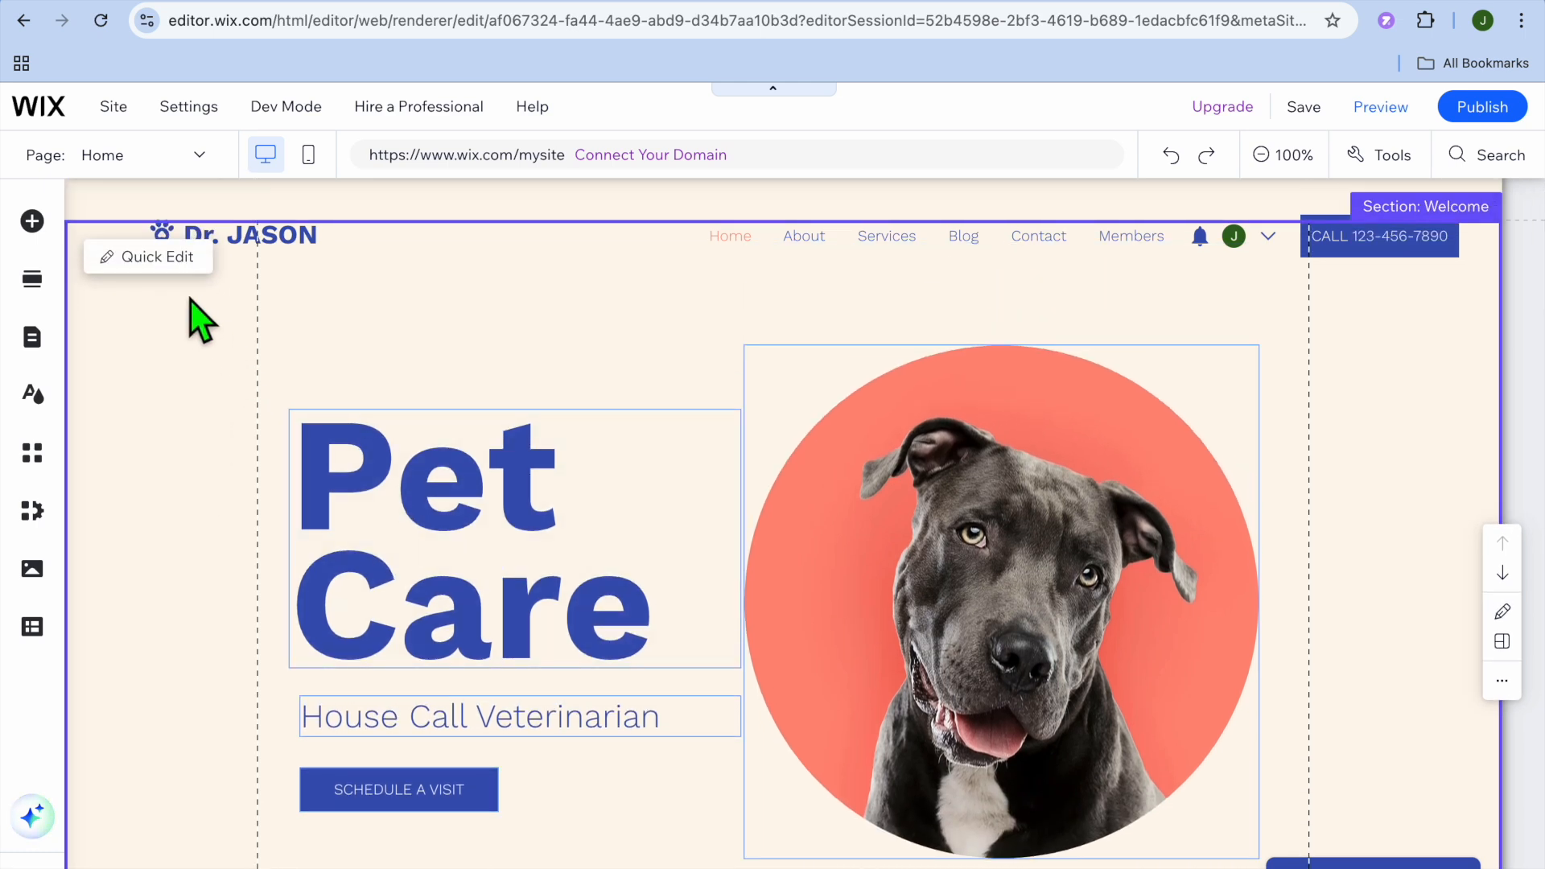
{"action": "left_click", "coordinate": [158, 257]}
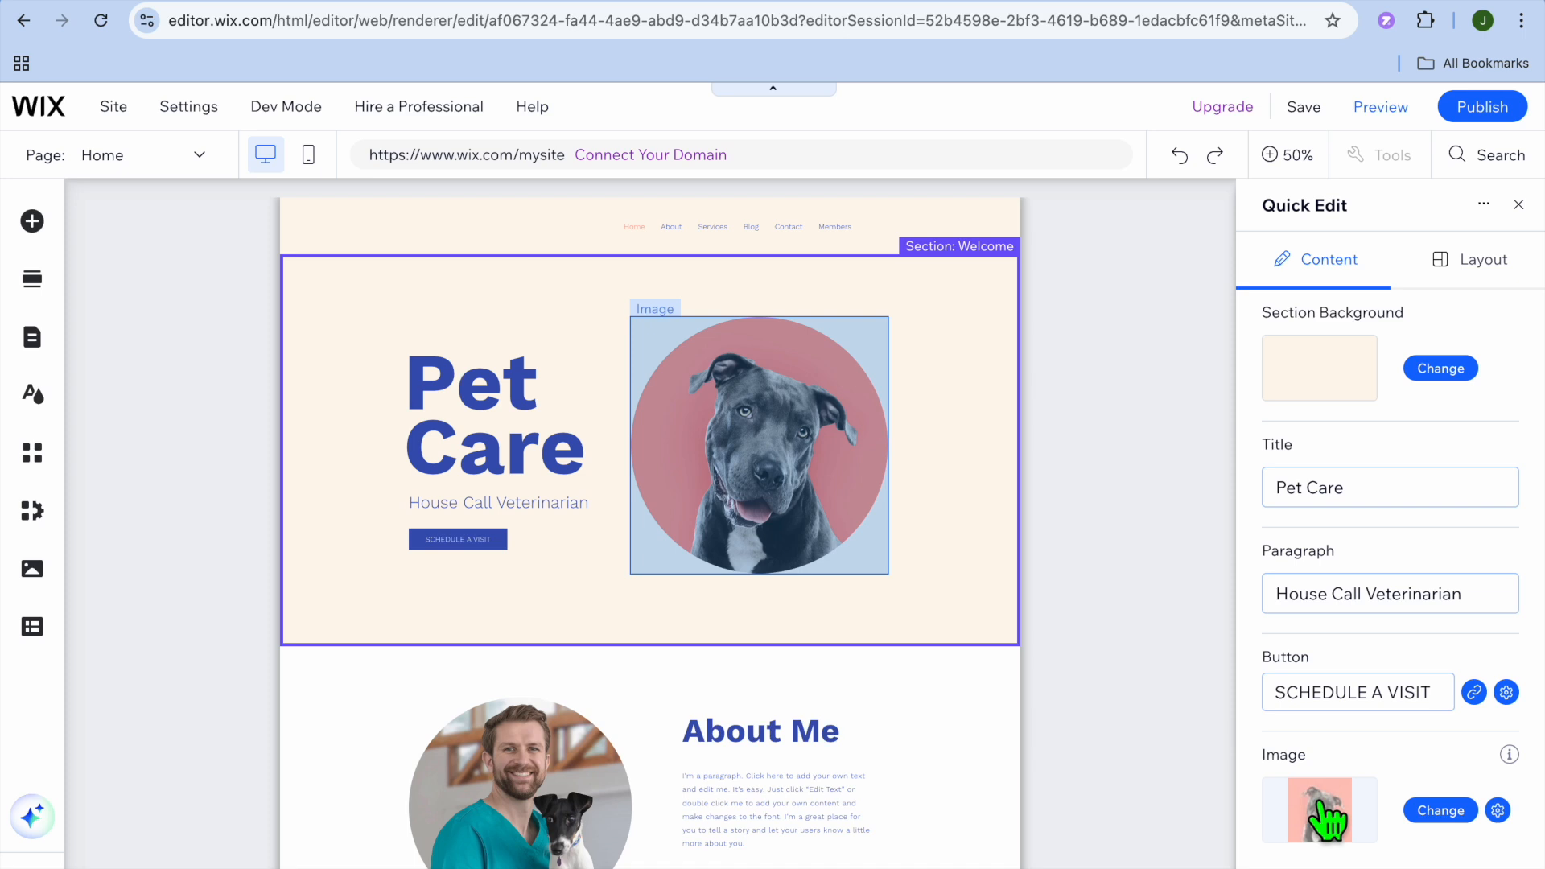
- Review the quick-edit content options of the About and Services sections, and leave quick editing
{"action": "scroll", "coordinate": [943, 760], "scroll_direction": "down", "scroll_amount": 5}
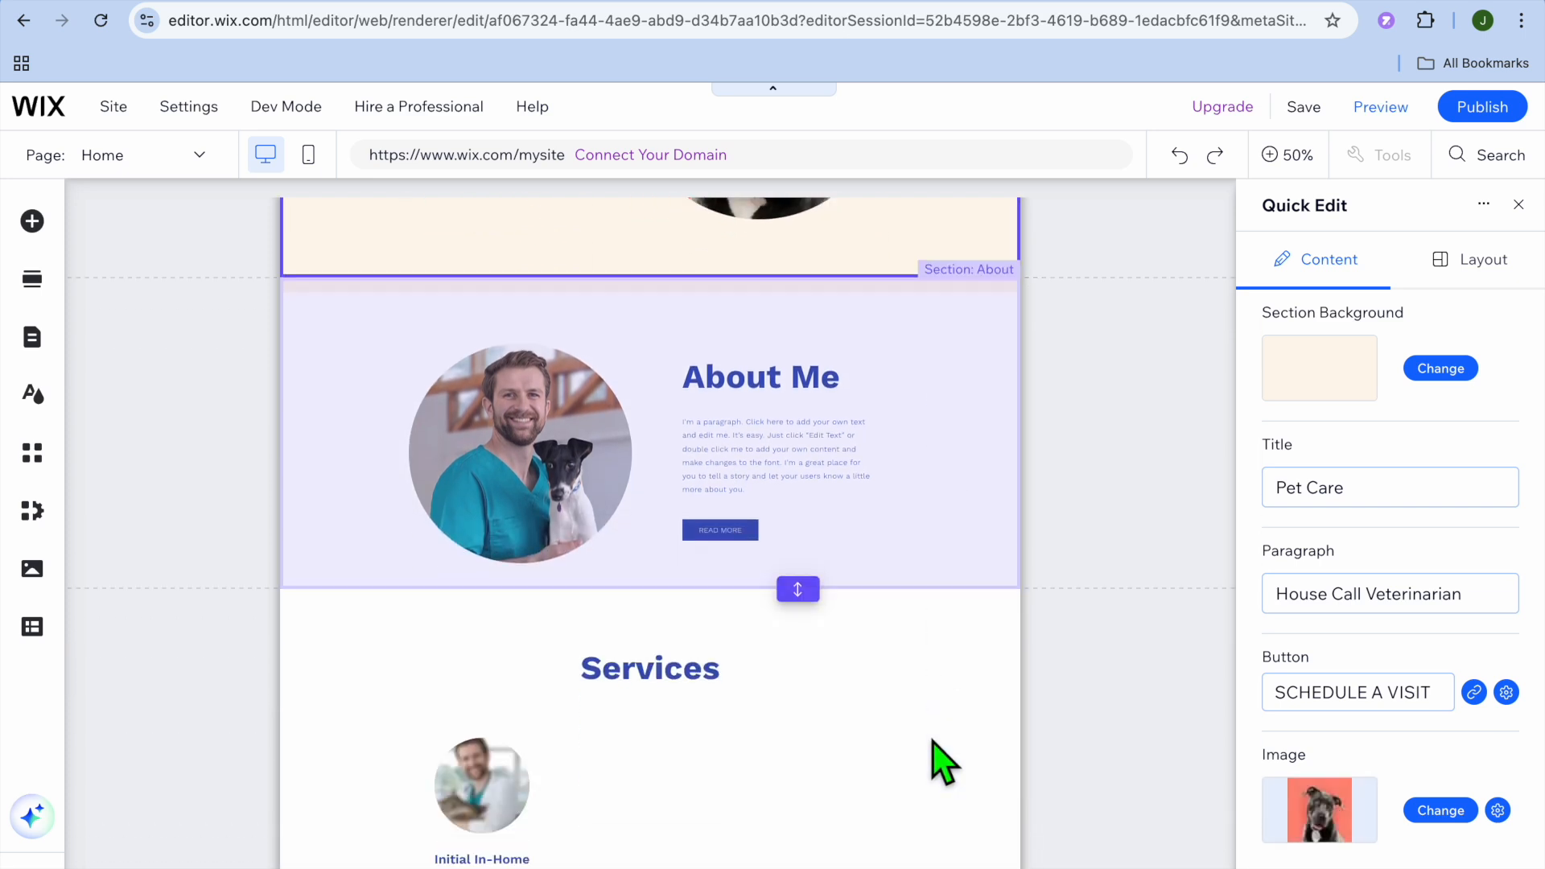
{"action": "left_click", "coordinate": [505, 426]}
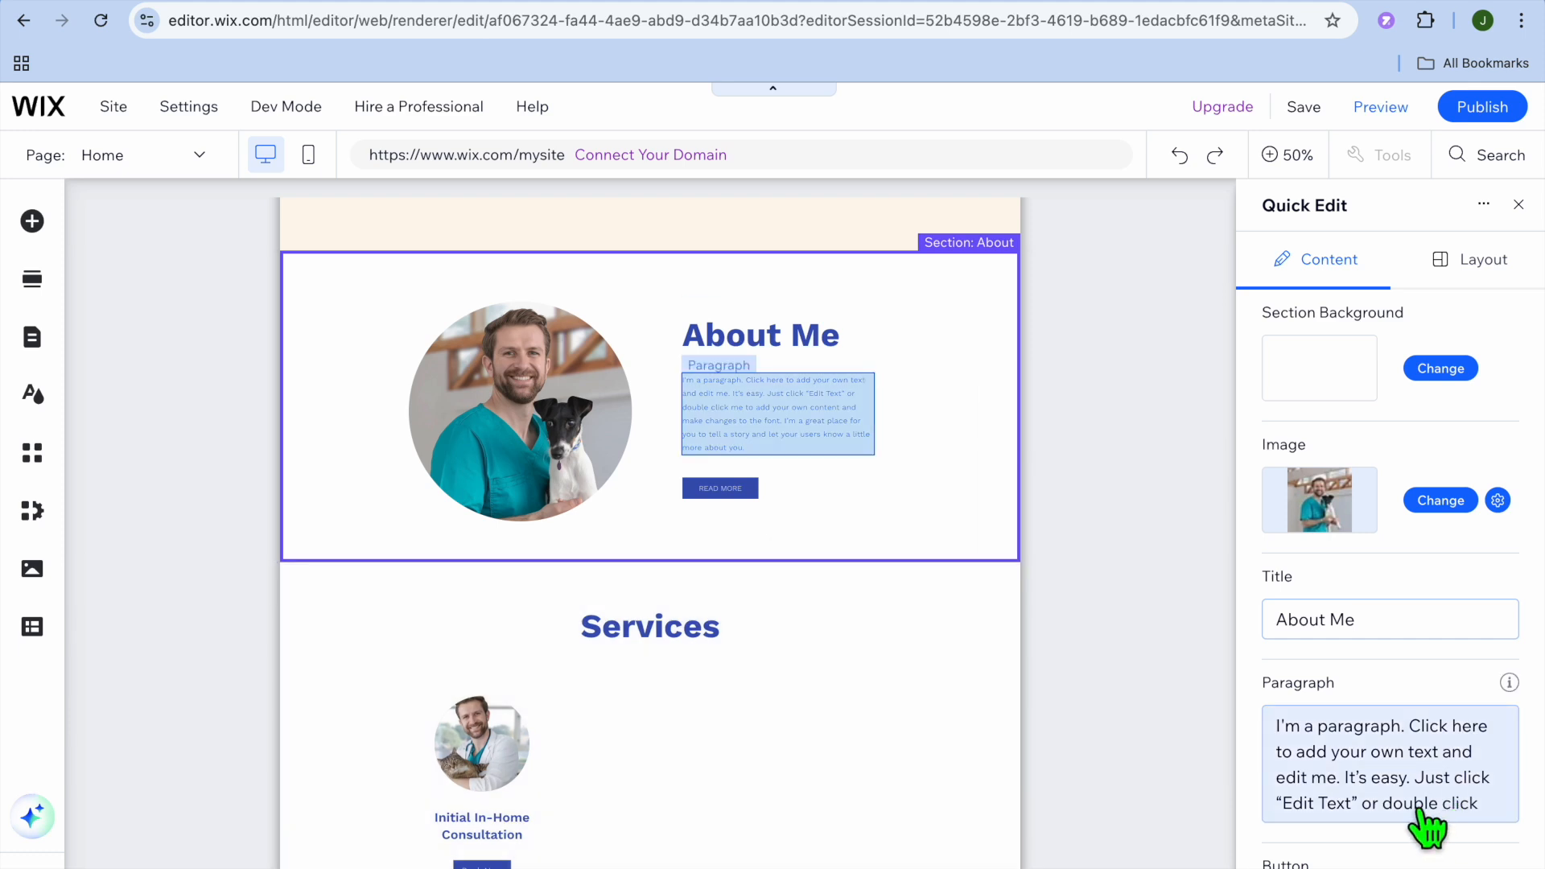
{"action": "scroll", "coordinate": [1423, 793], "scroll_direction": "down", "scroll_amount": 1}
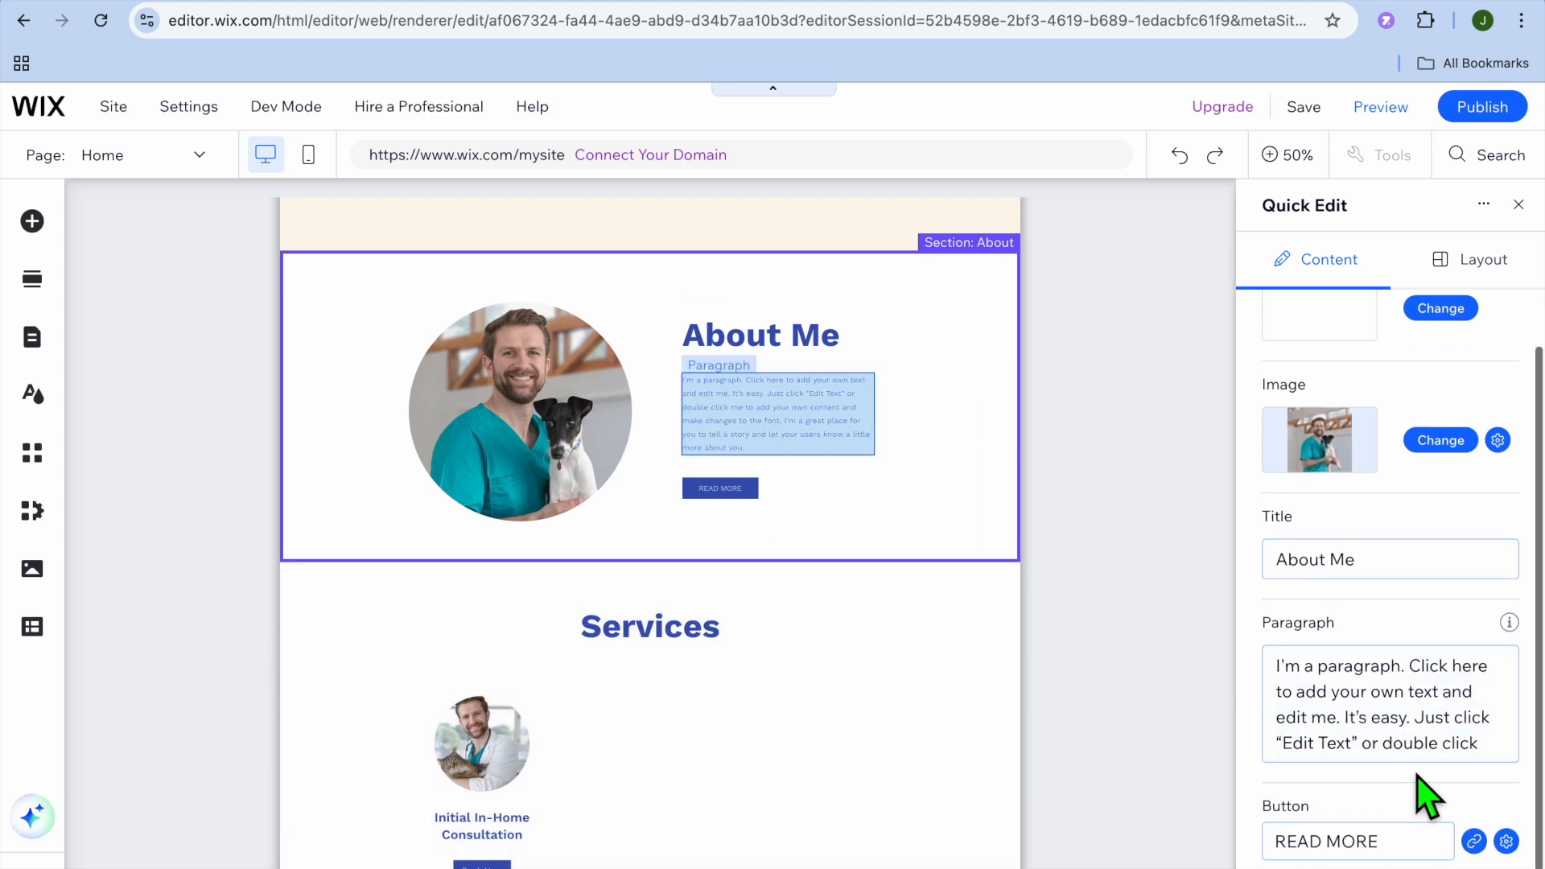
{"action": "left_click", "coordinate": [630, 697]}
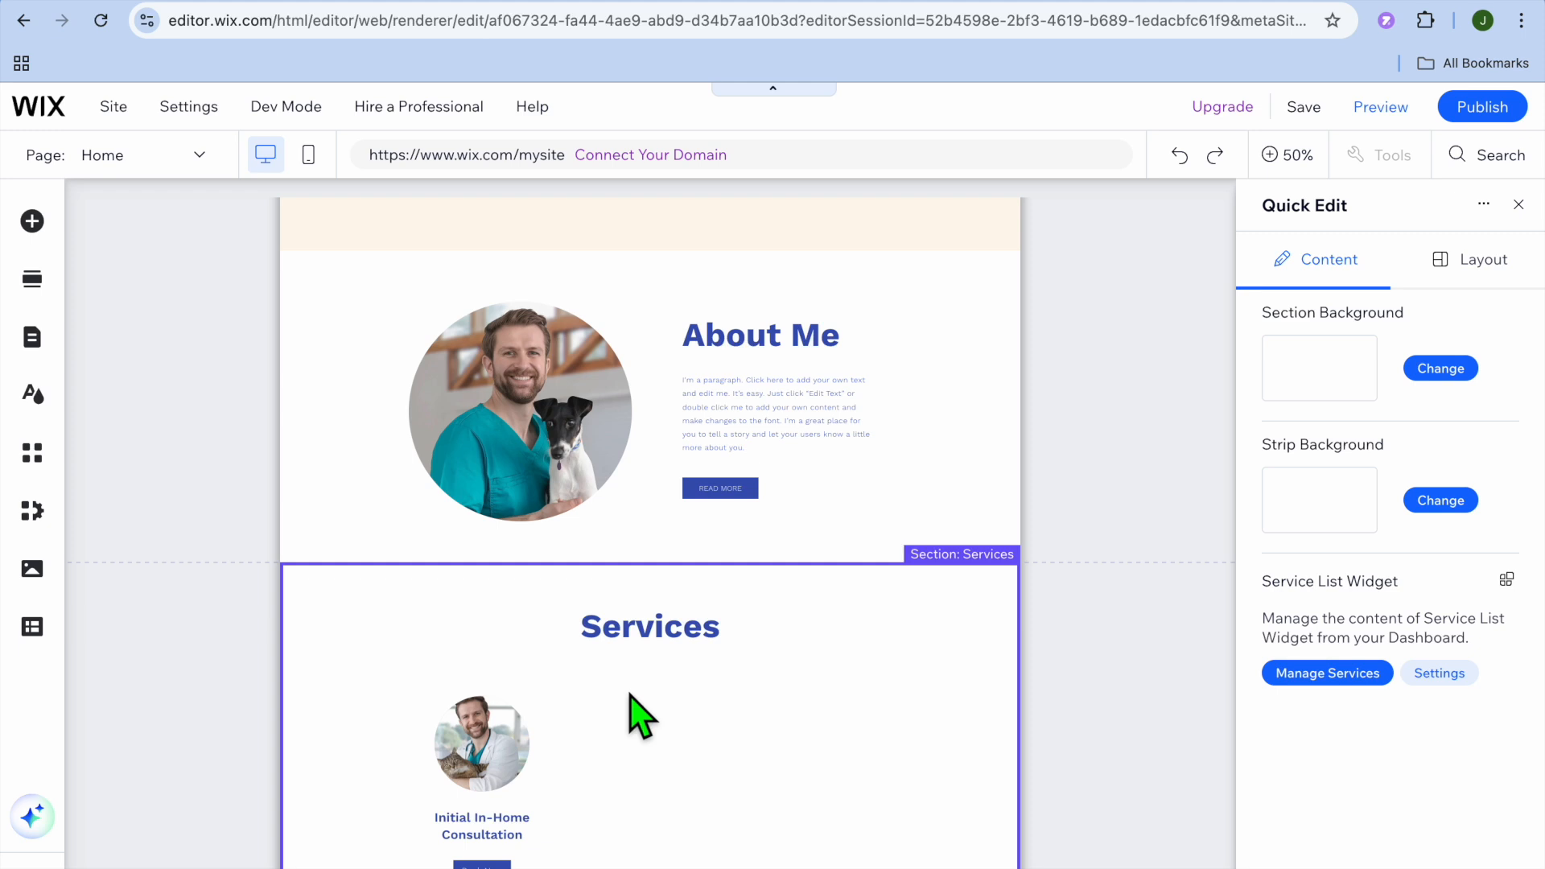
{"action": "scroll", "coordinate": [630, 697], "scroll_direction": "down", "scroll_amount": 5}
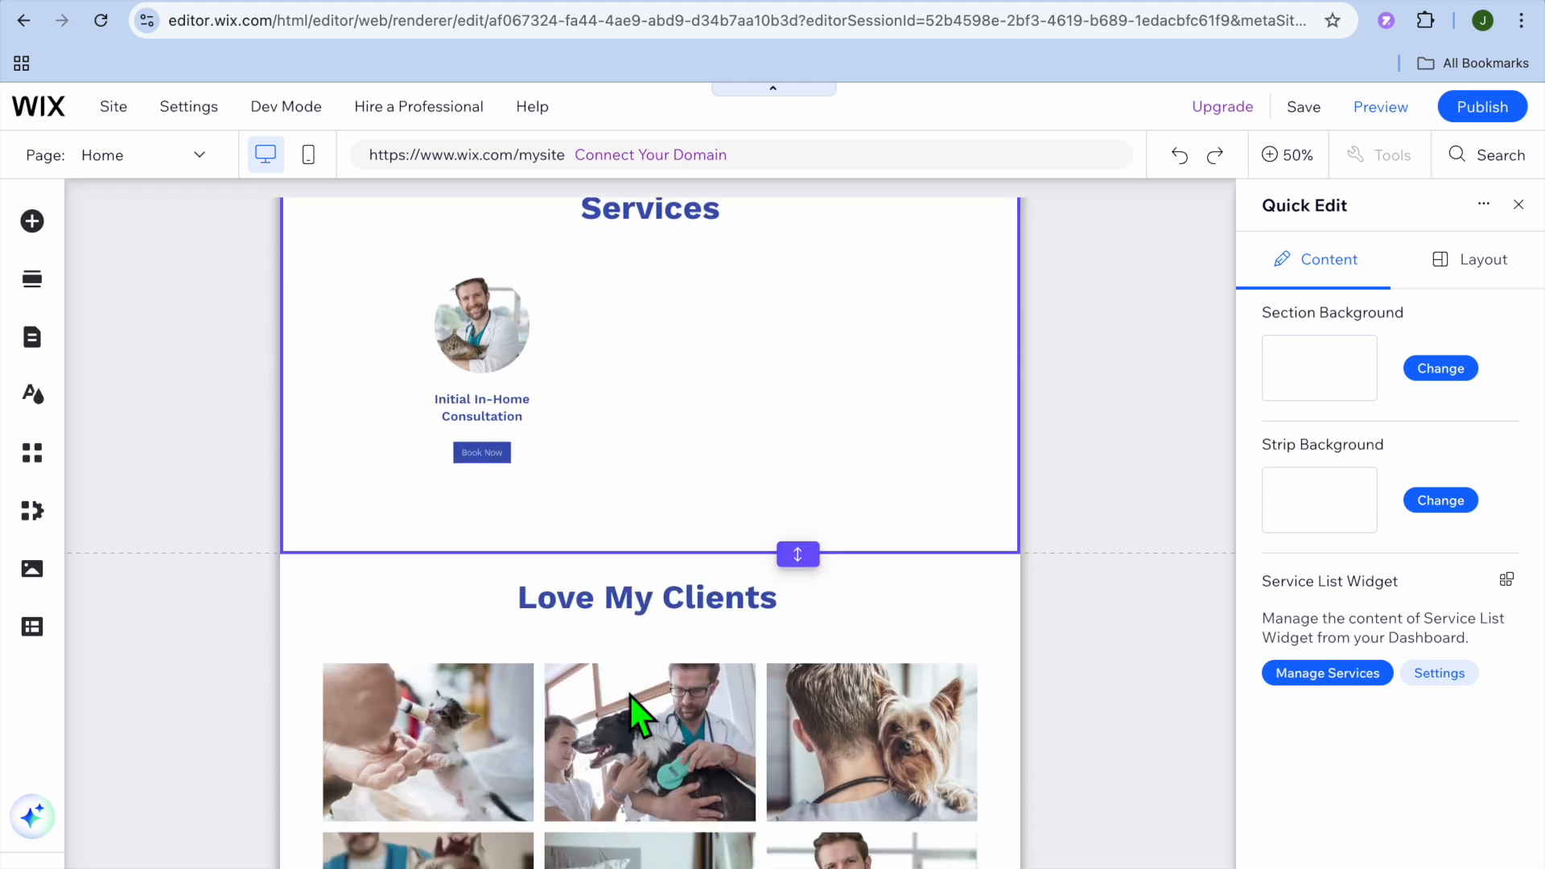
{"action": "left_click", "coordinate": [1518, 204]}
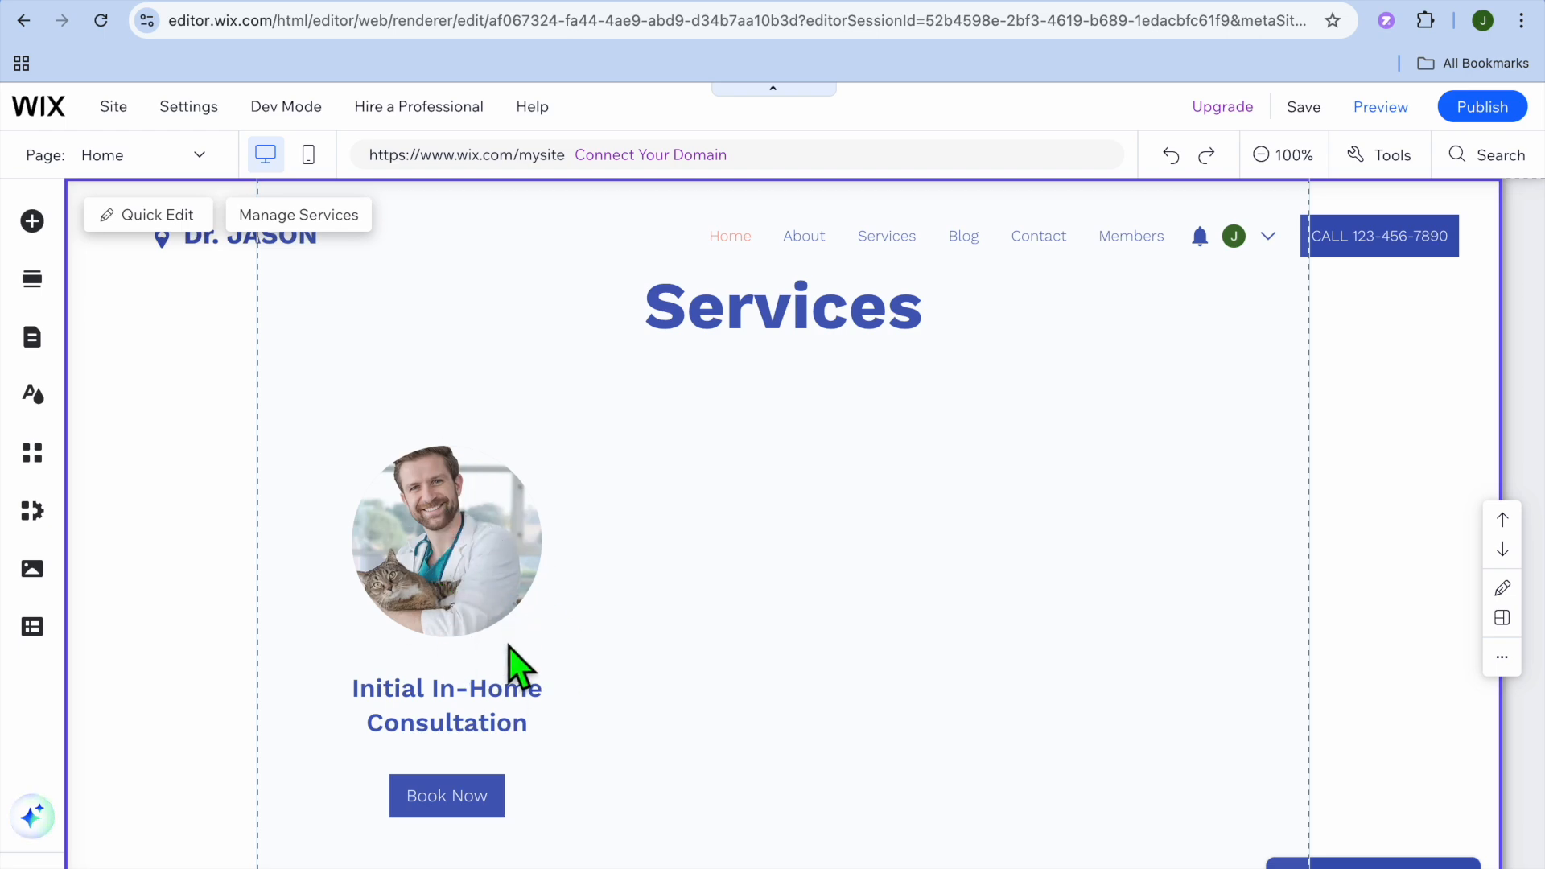
- Look through the home page's Services, gallery, testimonials and Contact sections and return to the About Me section
{"action": "scroll", "coordinate": [510, 664], "scroll_direction": "down", "scroll_amount": 10}
{"action": "scroll", "coordinate": [509, 645], "scroll_direction": "up", "scroll_amount": 5}
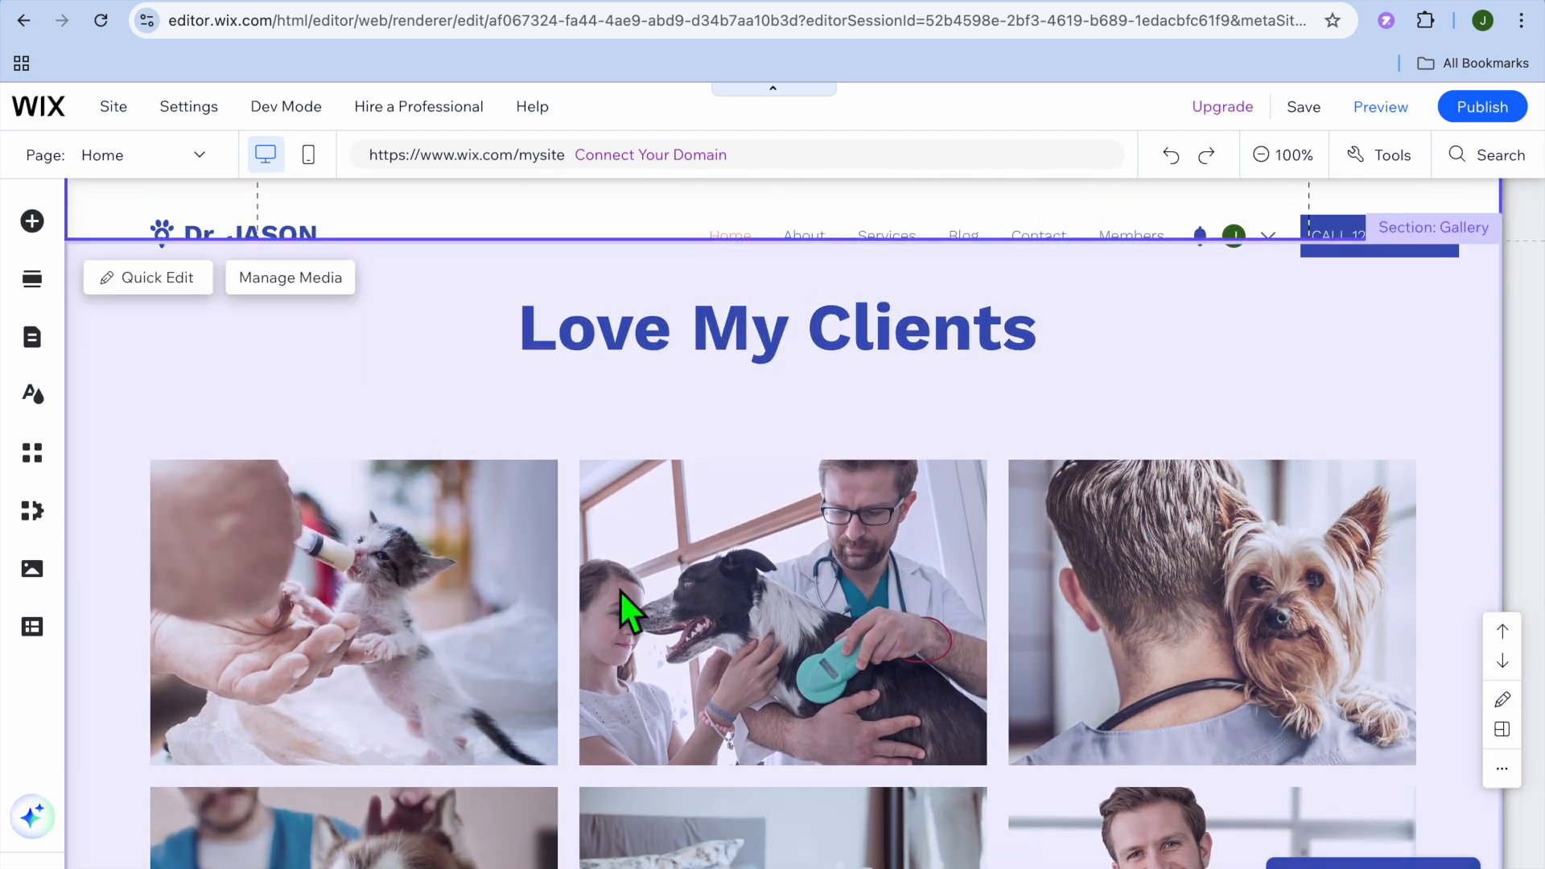
{"action": "scroll", "coordinate": [619, 590], "scroll_direction": "down", "scroll_amount": 15}
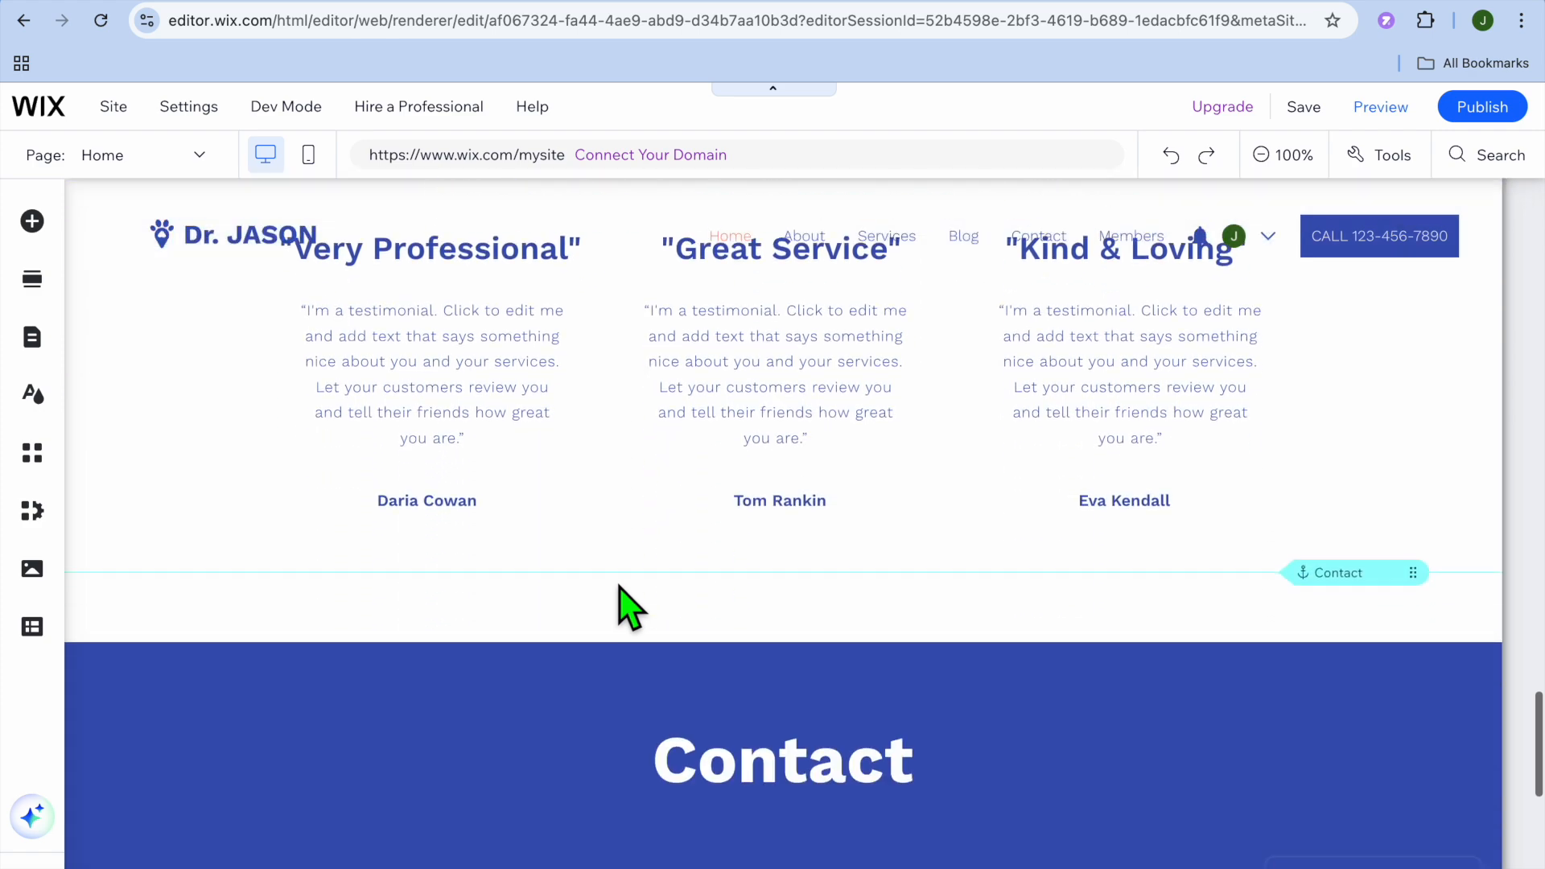
{"action": "scroll", "coordinate": [620, 586], "scroll_direction": "down", "scroll_amount": 6}
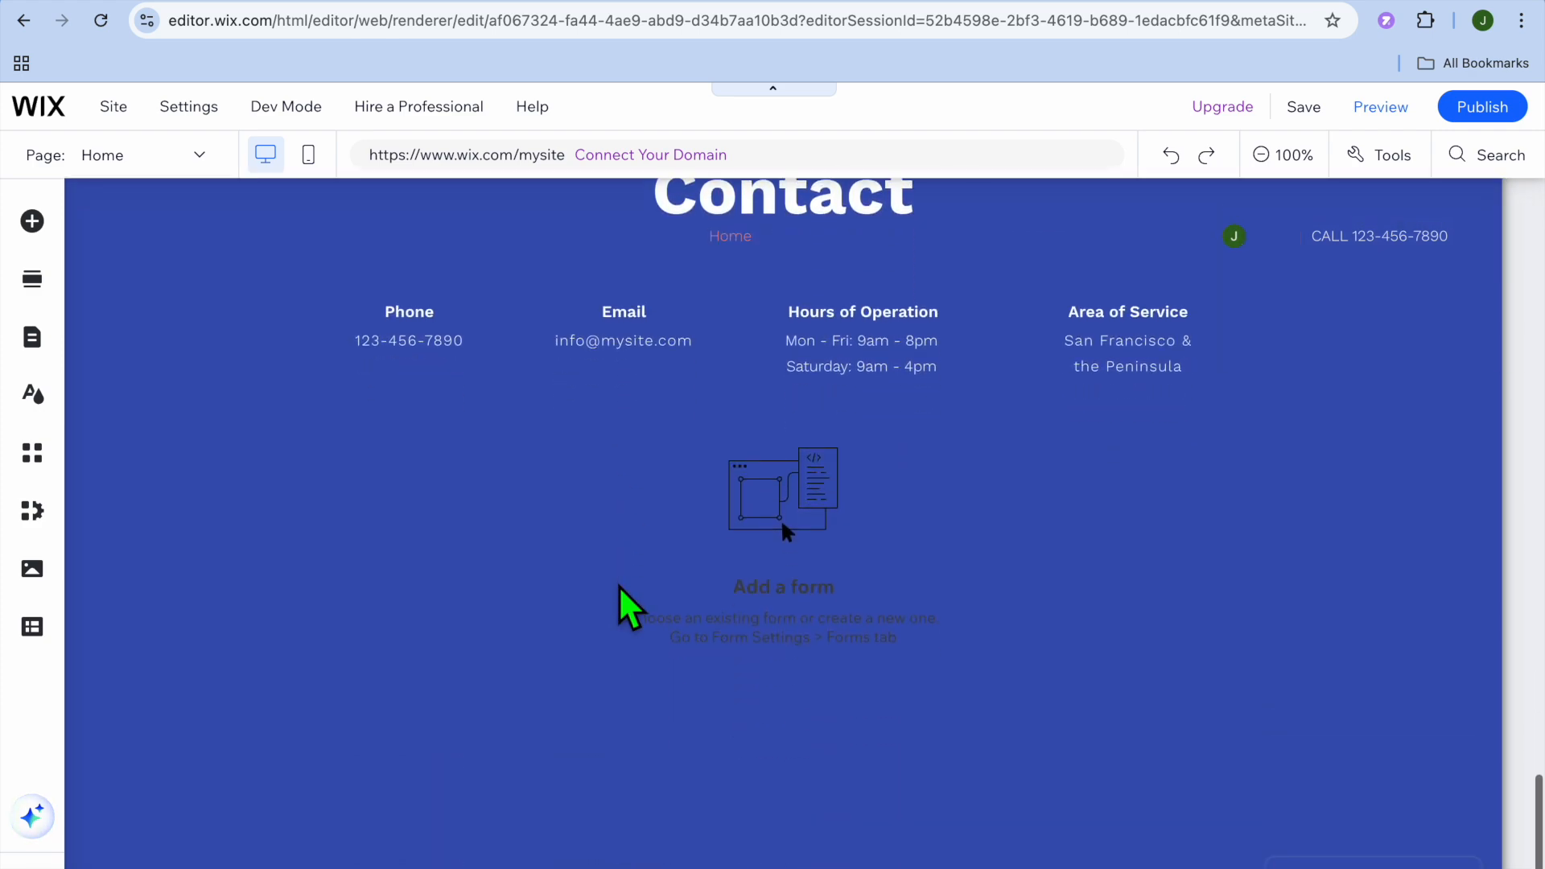
{"action": "scroll", "coordinate": [619, 587], "scroll_direction": "up", "scroll_amount": 20}
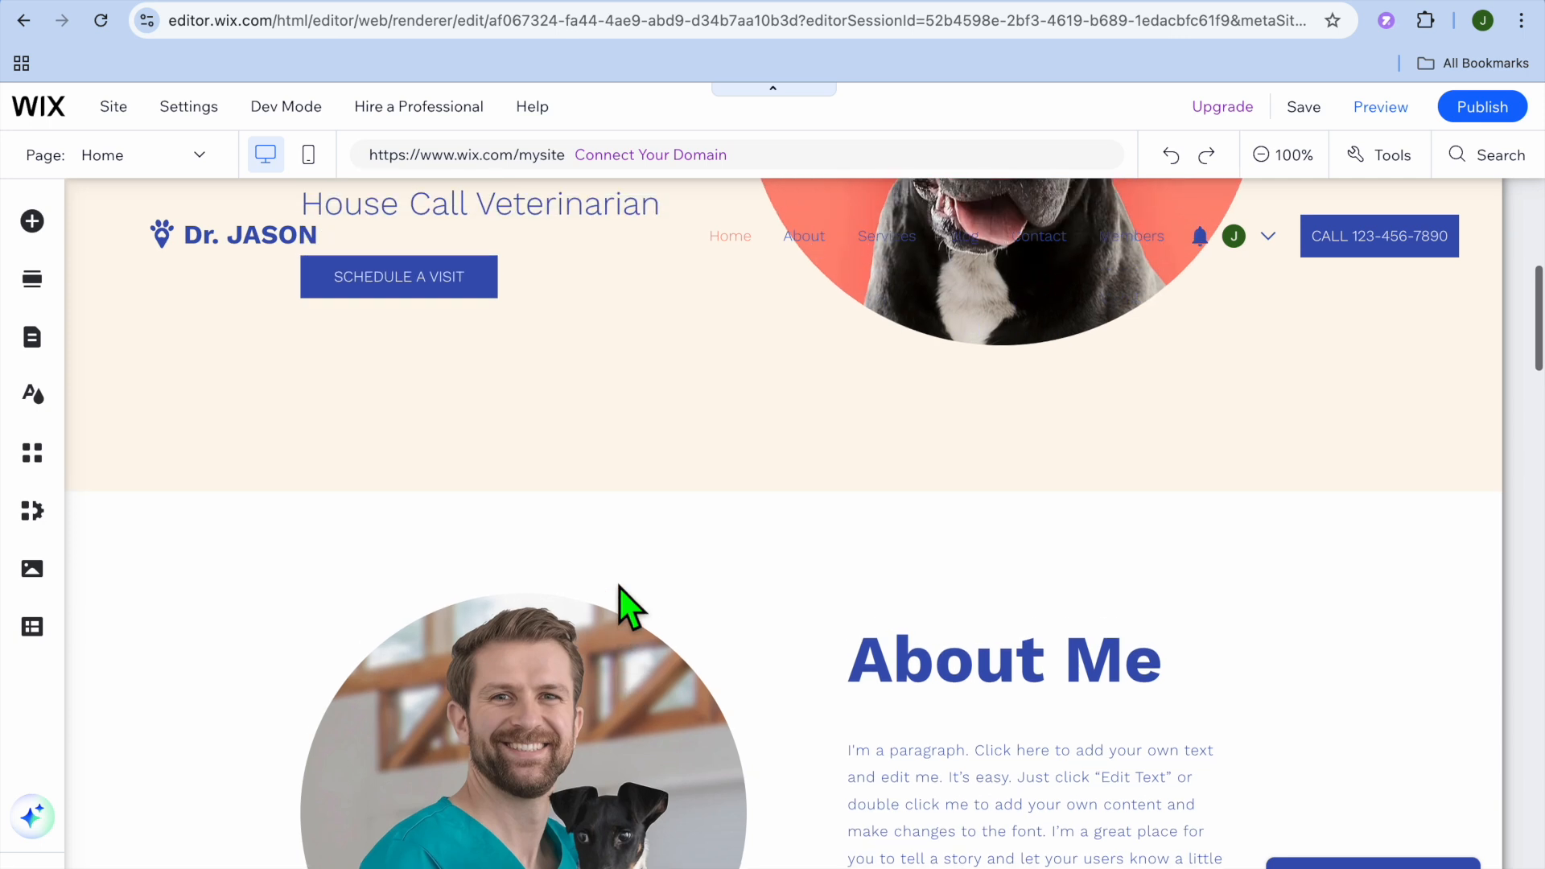
{"action": "scroll", "coordinate": [619, 586], "scroll_direction": "up", "scroll_amount": 1}
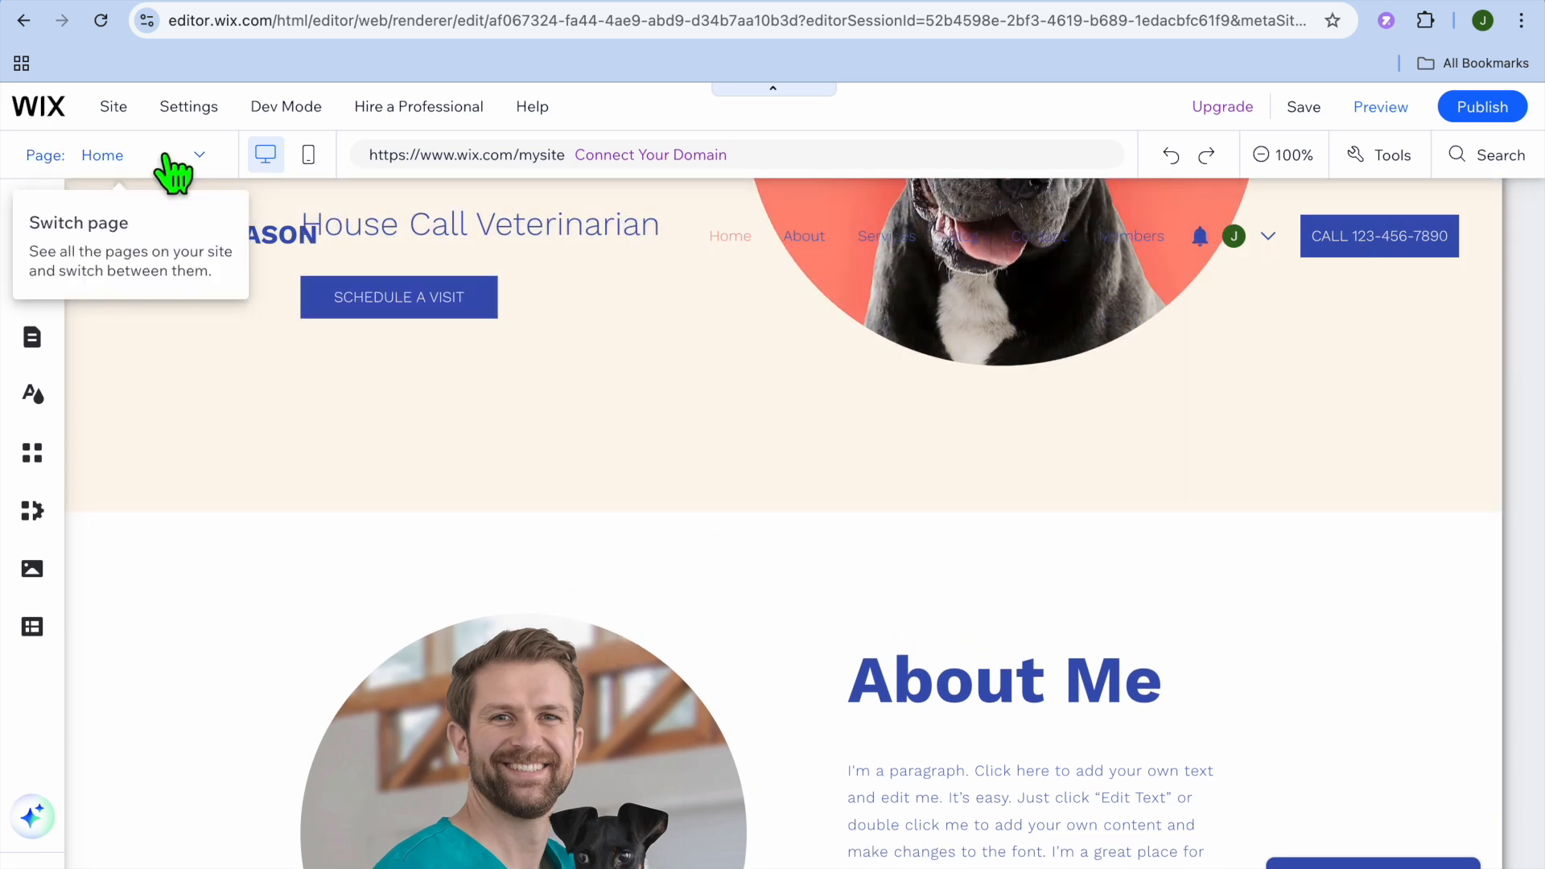
- Switch to the Blog page for editing, look over its posts, and check the list of other site pages
{"action": "left_click", "coordinate": [165, 156]}
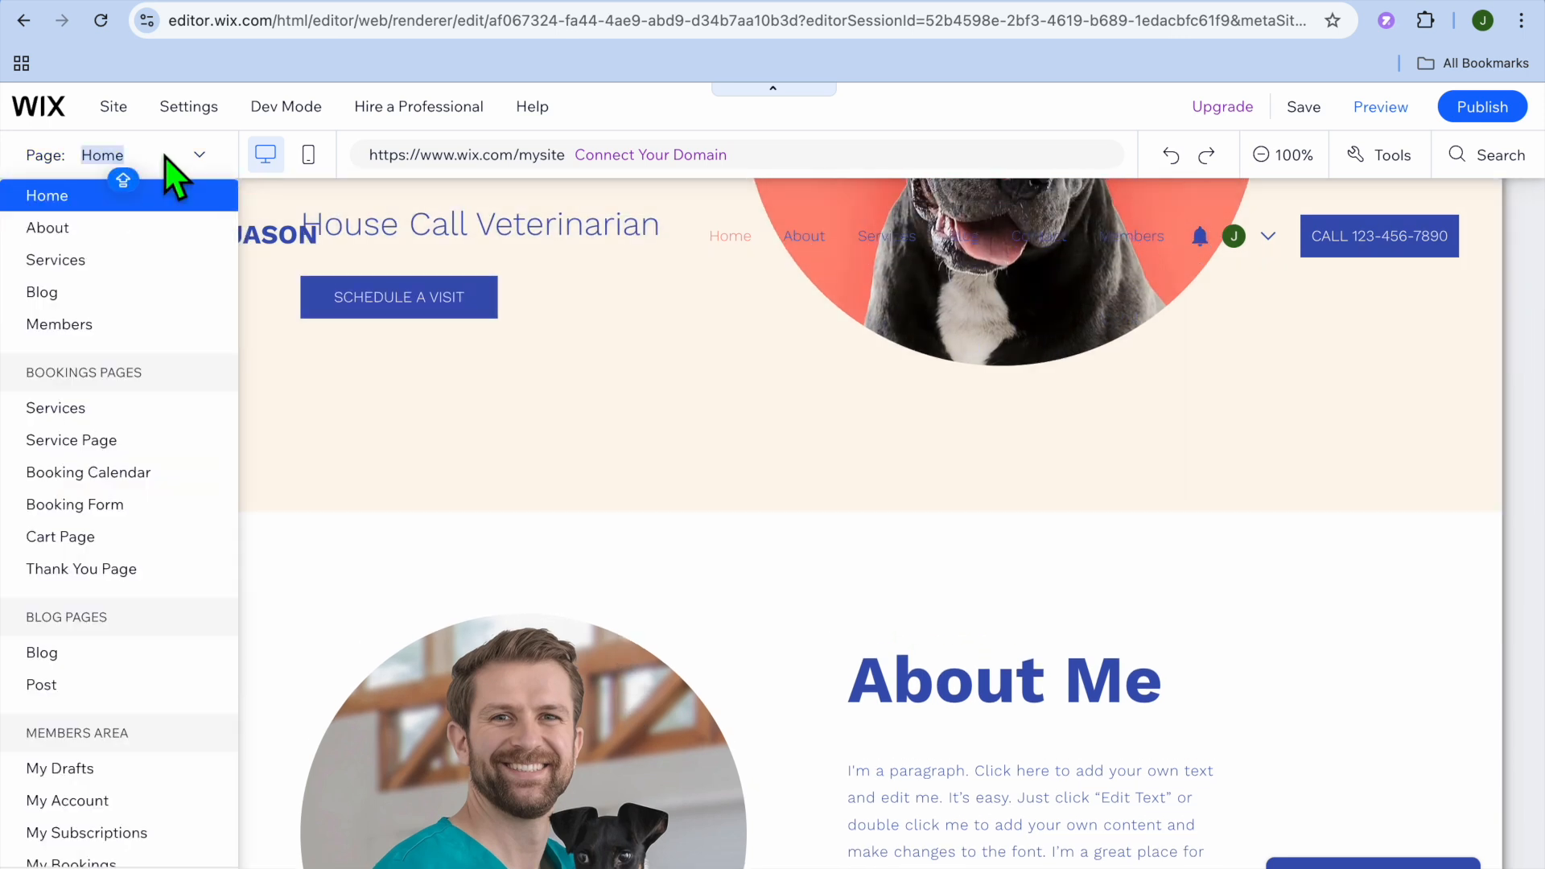
{"action": "left_click", "coordinate": [80, 293]}
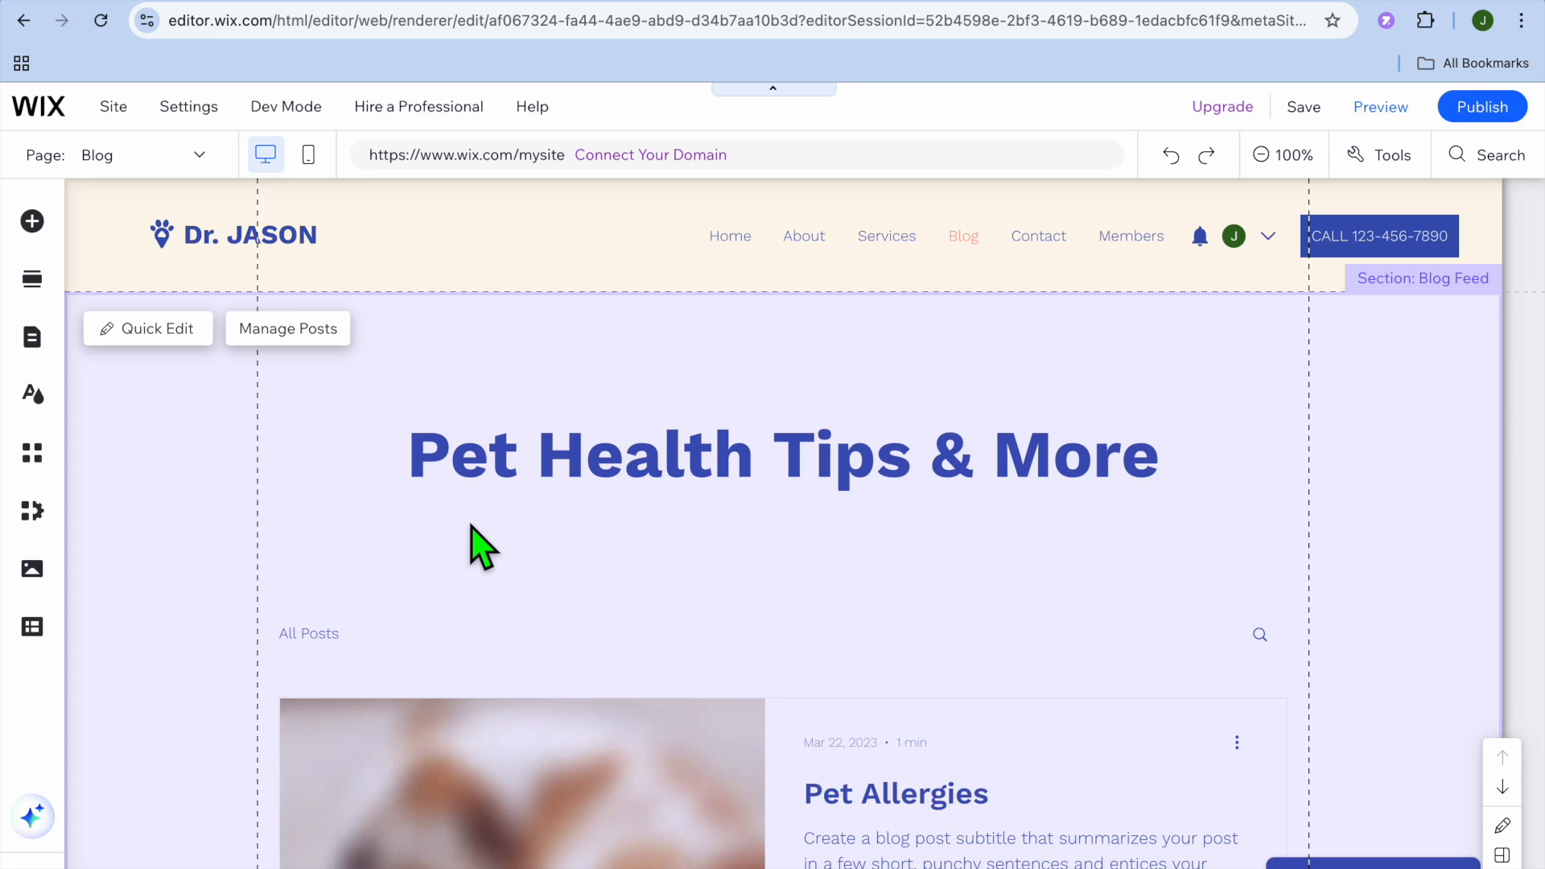
{"action": "scroll", "coordinate": [483, 414], "scroll_direction": "down", "scroll_amount": 5}
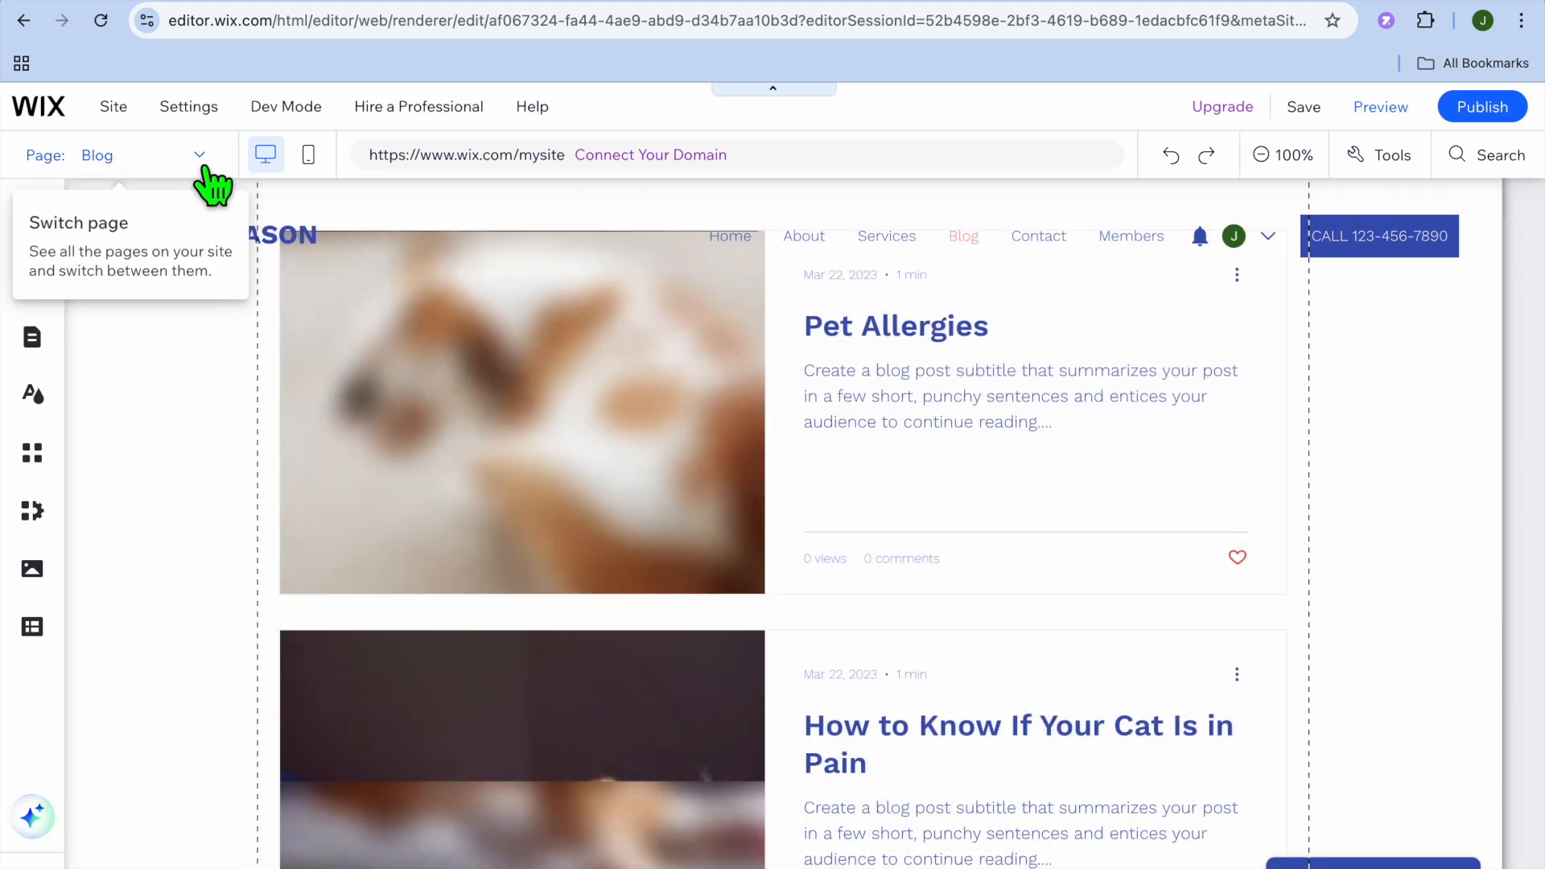
{"action": "left_click", "coordinate": [203, 161]}
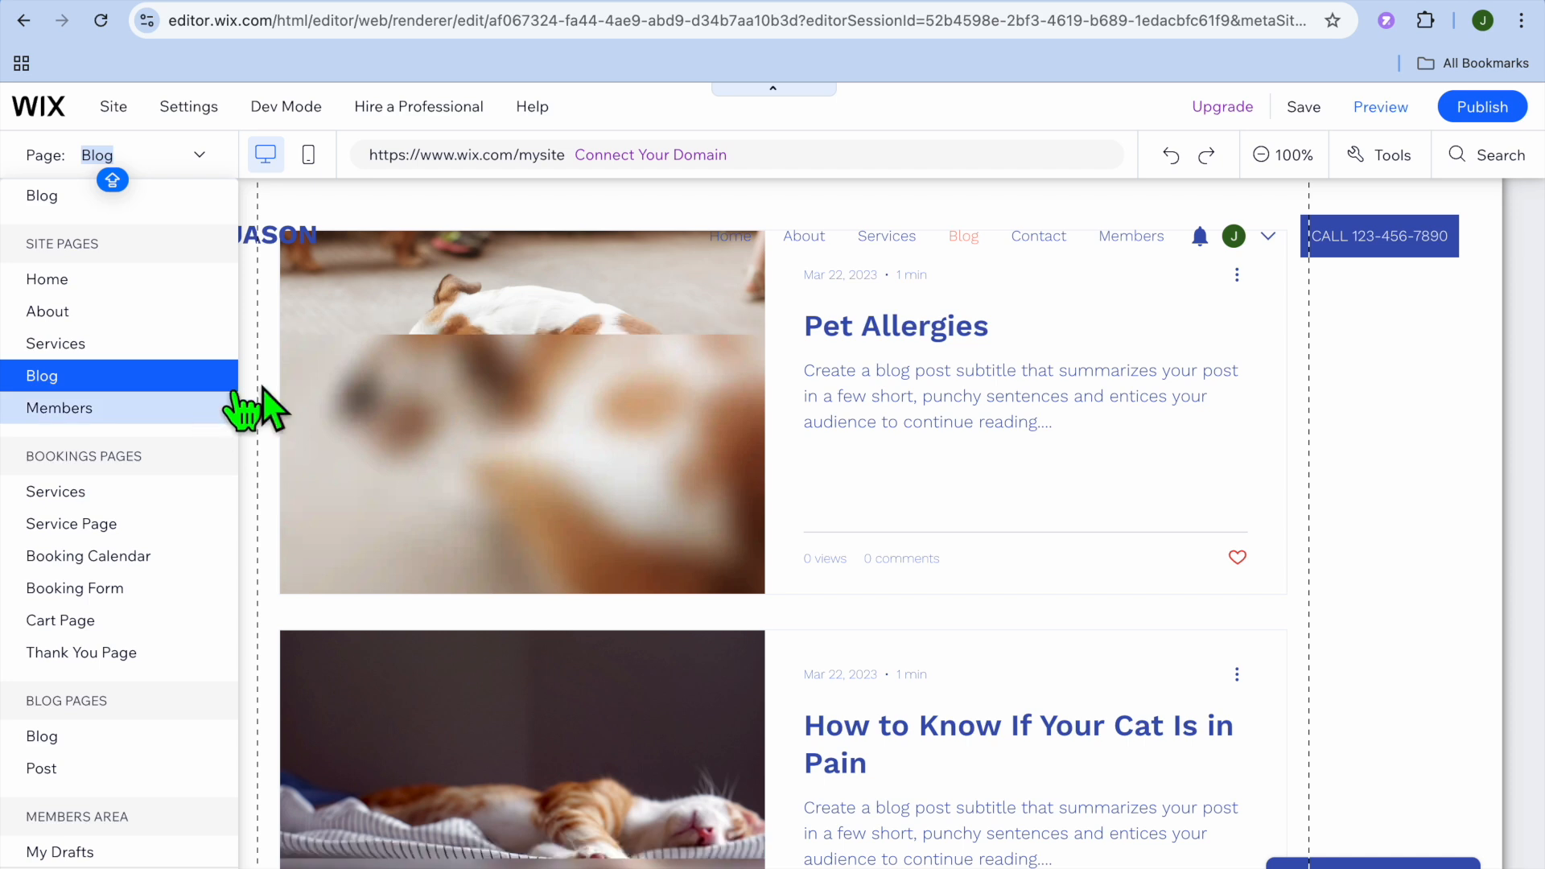
{"action": "left_click", "coordinate": [298, 354]}
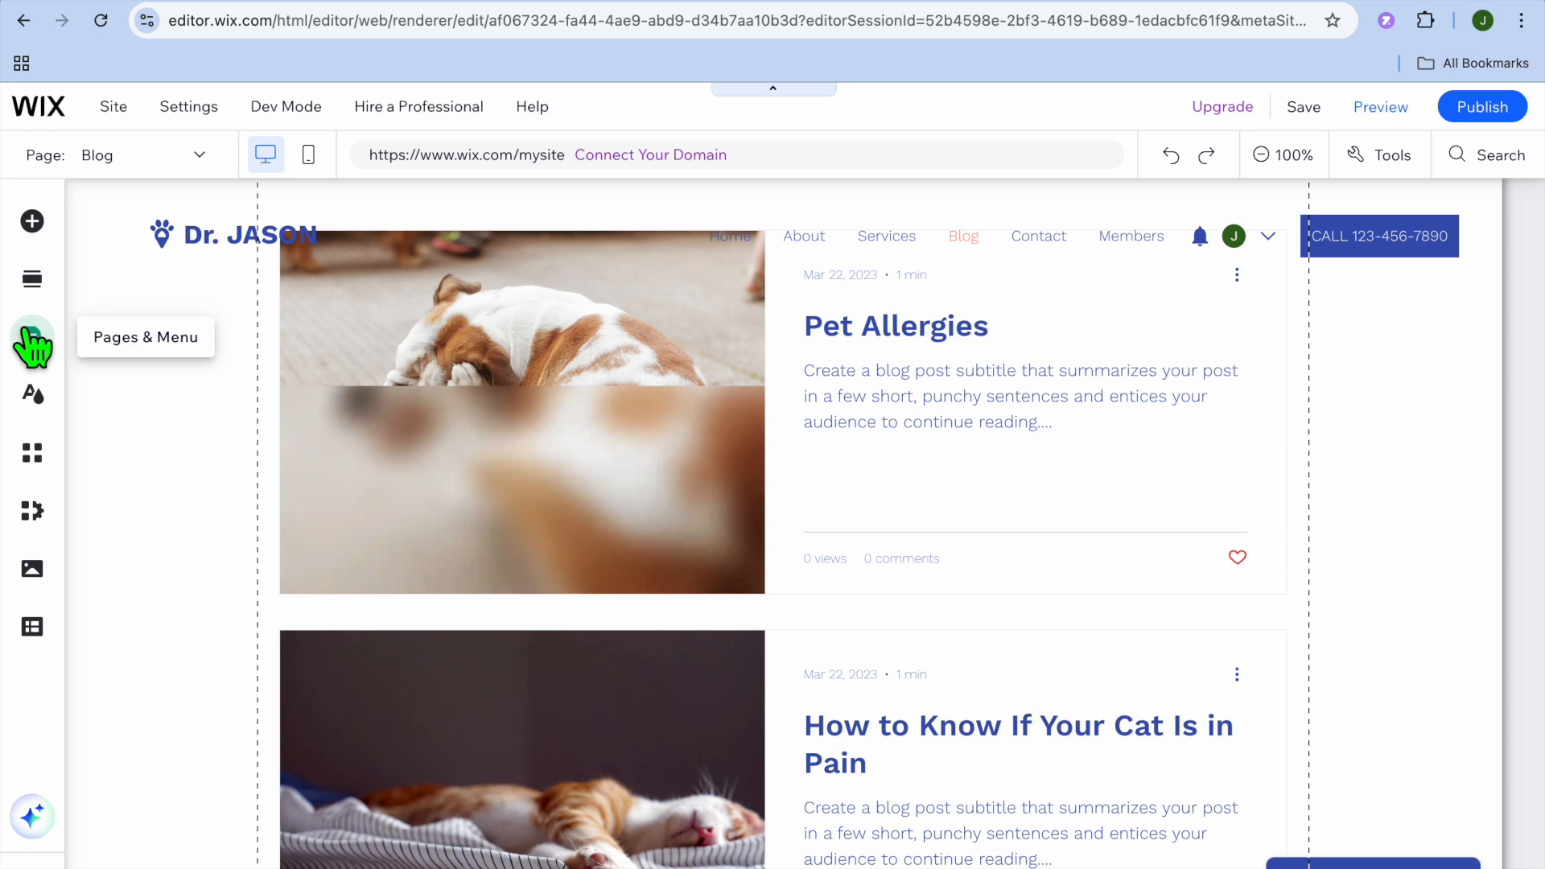
- Delete the Blog Comments page from the Members Area and close the site pages management
{"action": "left_click", "coordinate": [32, 342]}
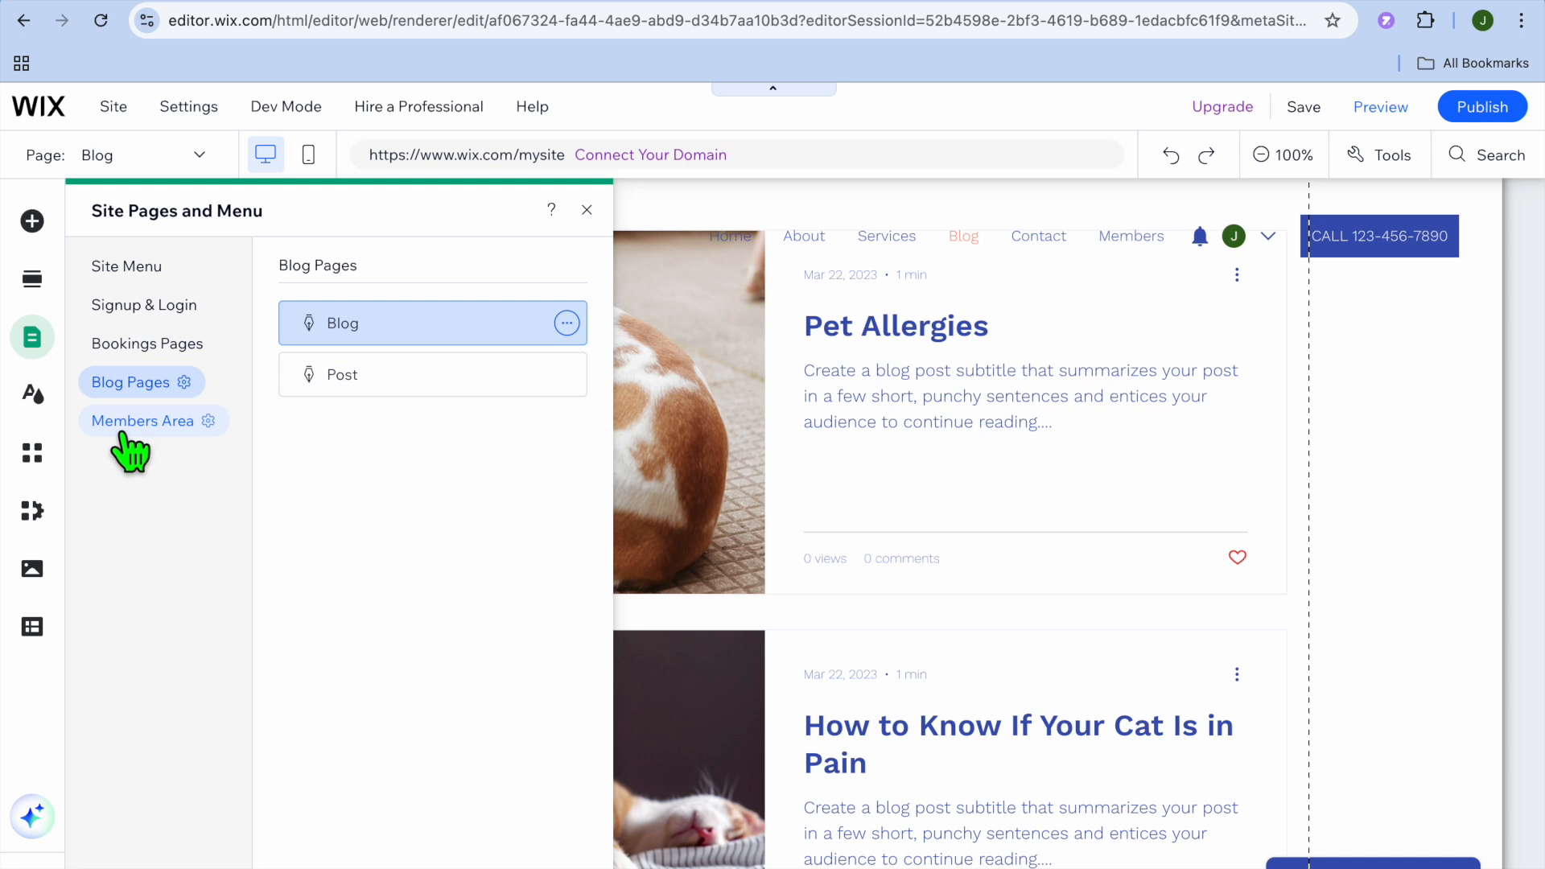
{"action": "left_click", "coordinate": [130, 427]}
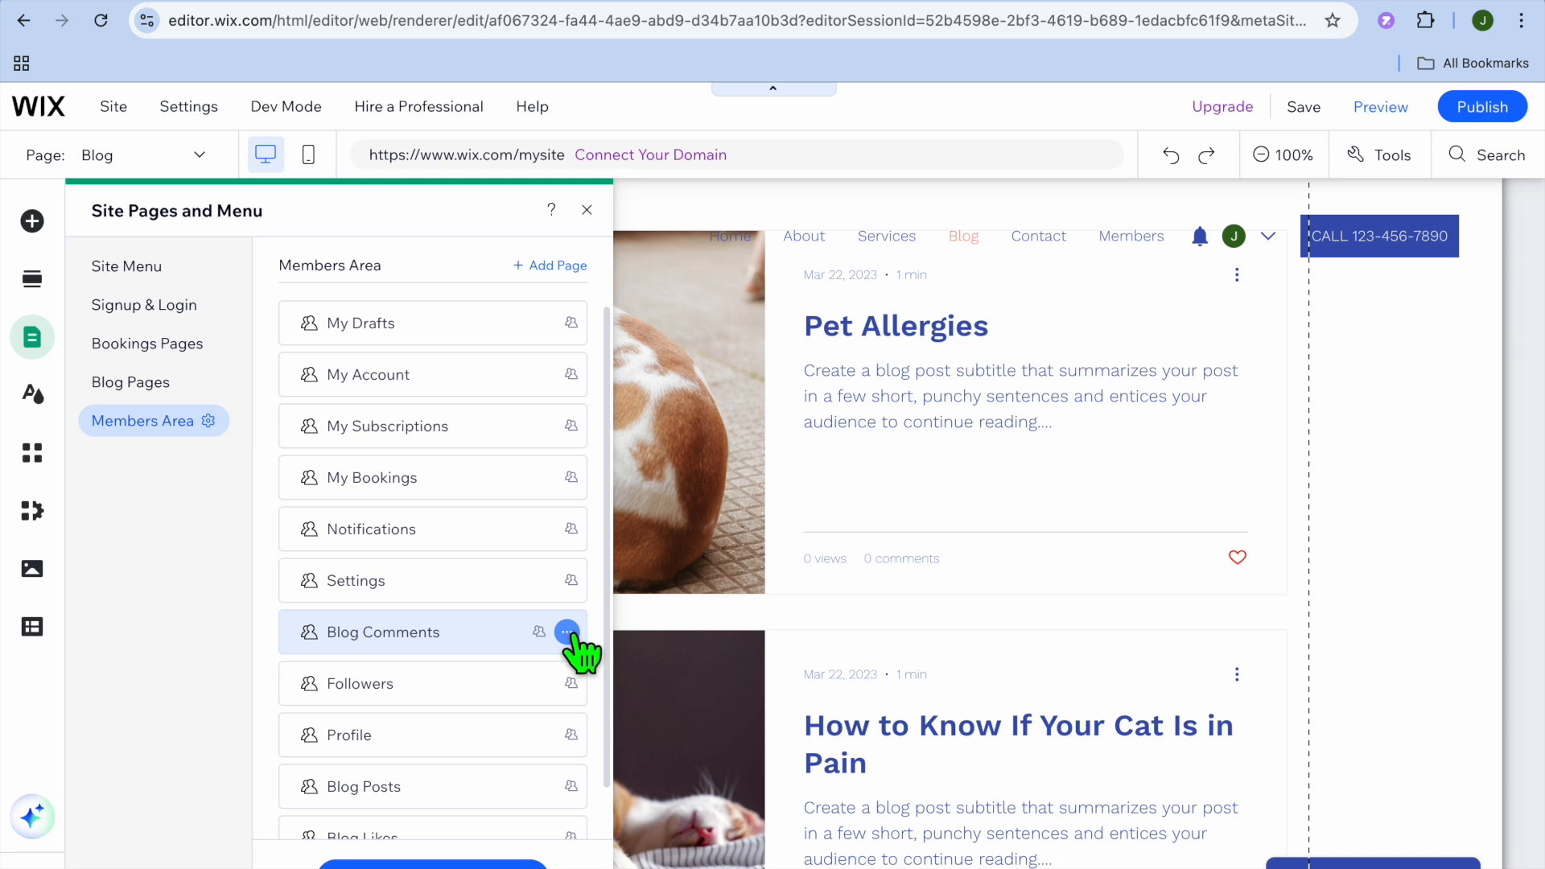
{"action": "left_click", "coordinate": [567, 633]}
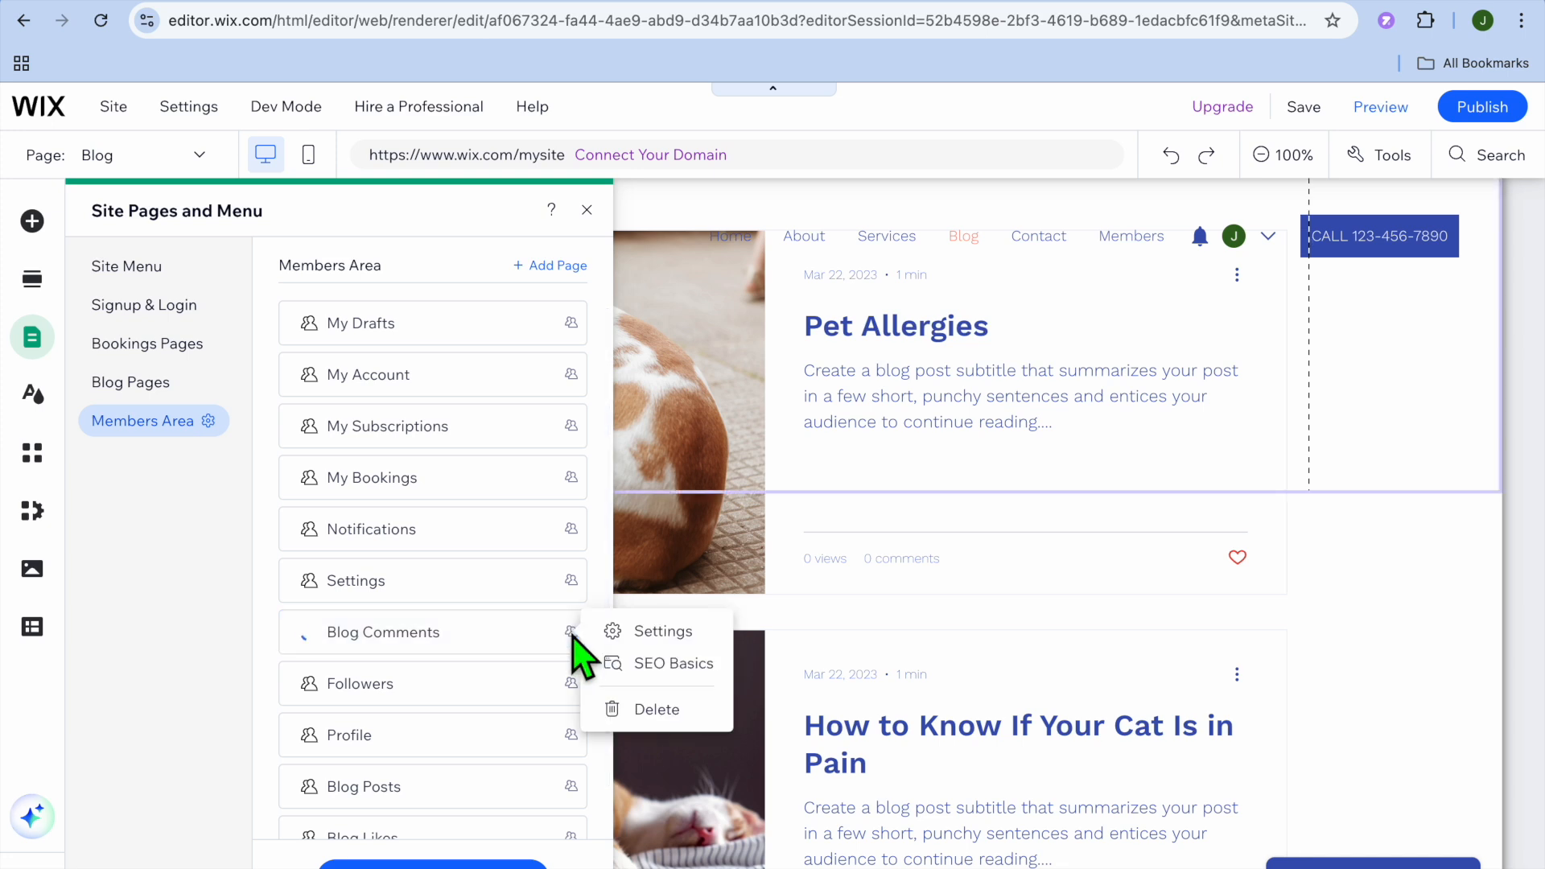
{"action": "left_click", "coordinate": [653, 712]}
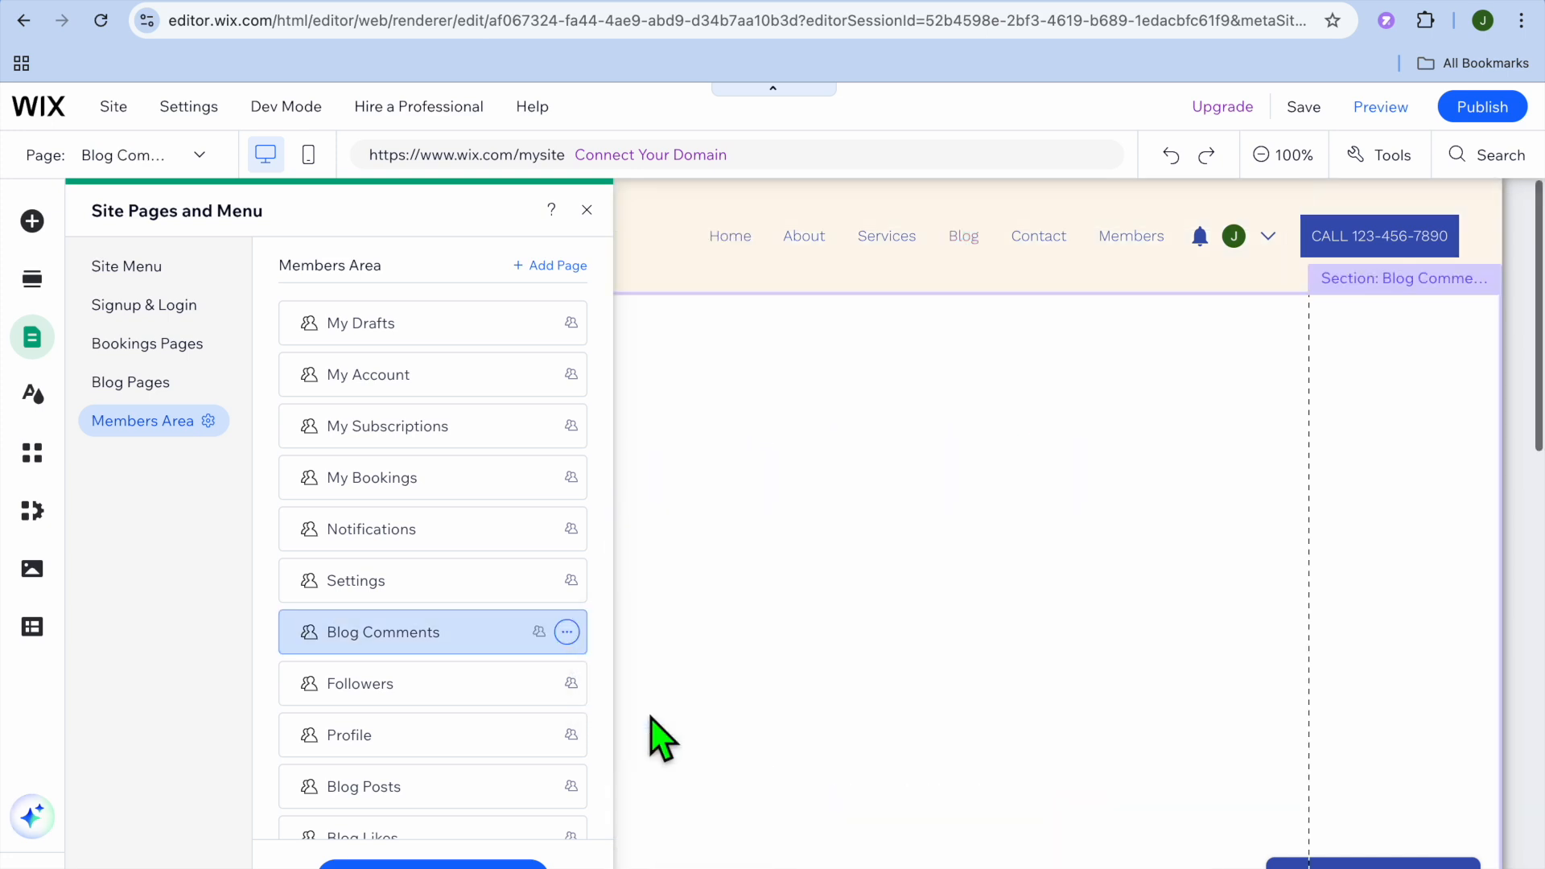
{"action": "left_click", "coordinate": [998, 581]}
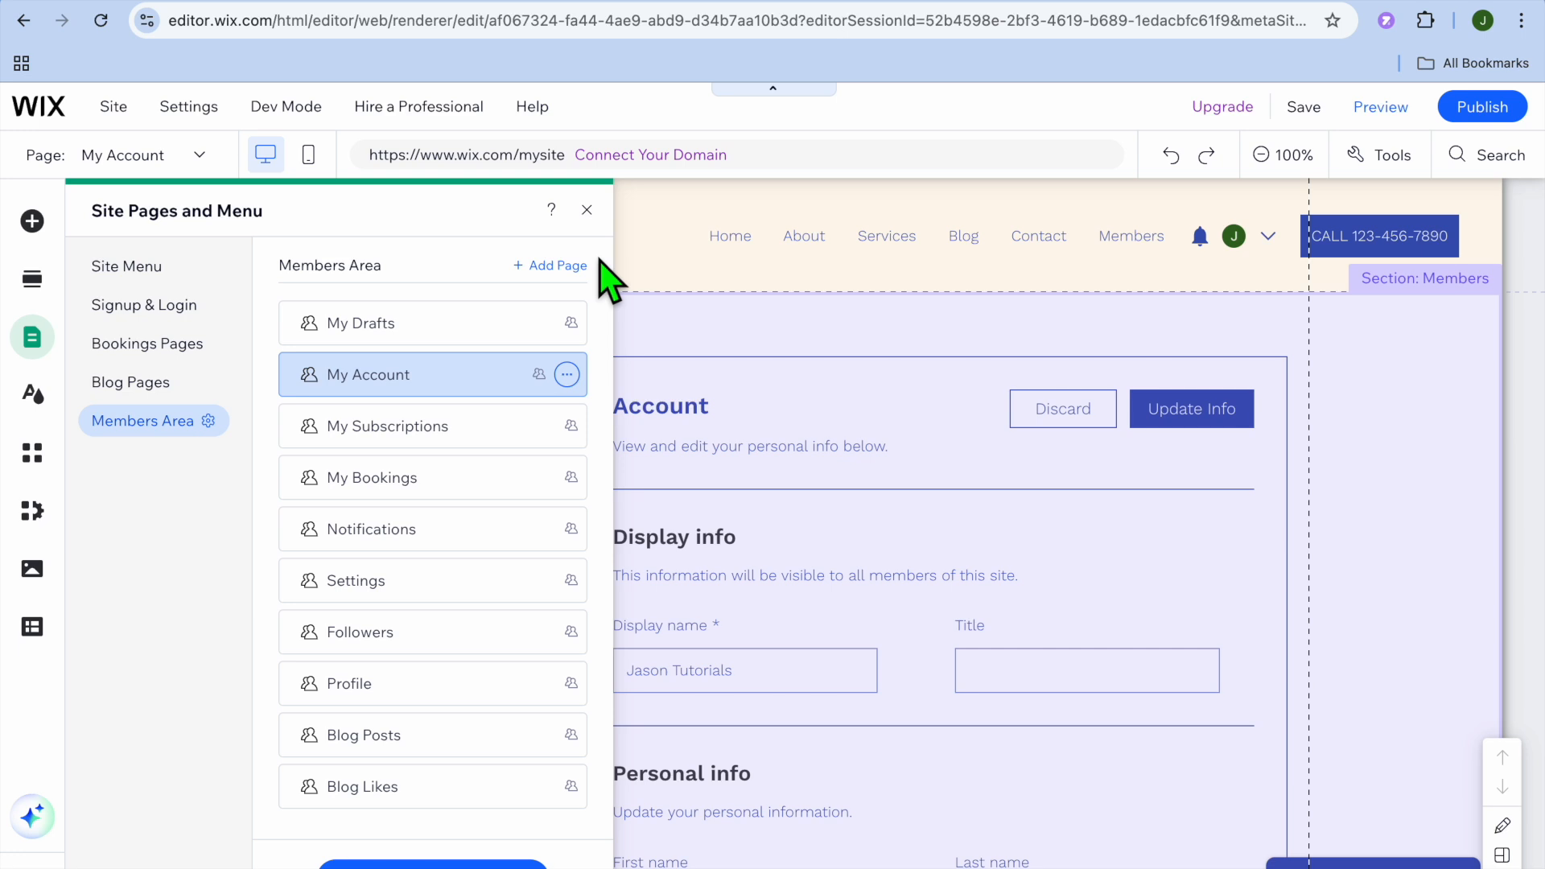
{"action": "left_click", "coordinate": [587, 209]}
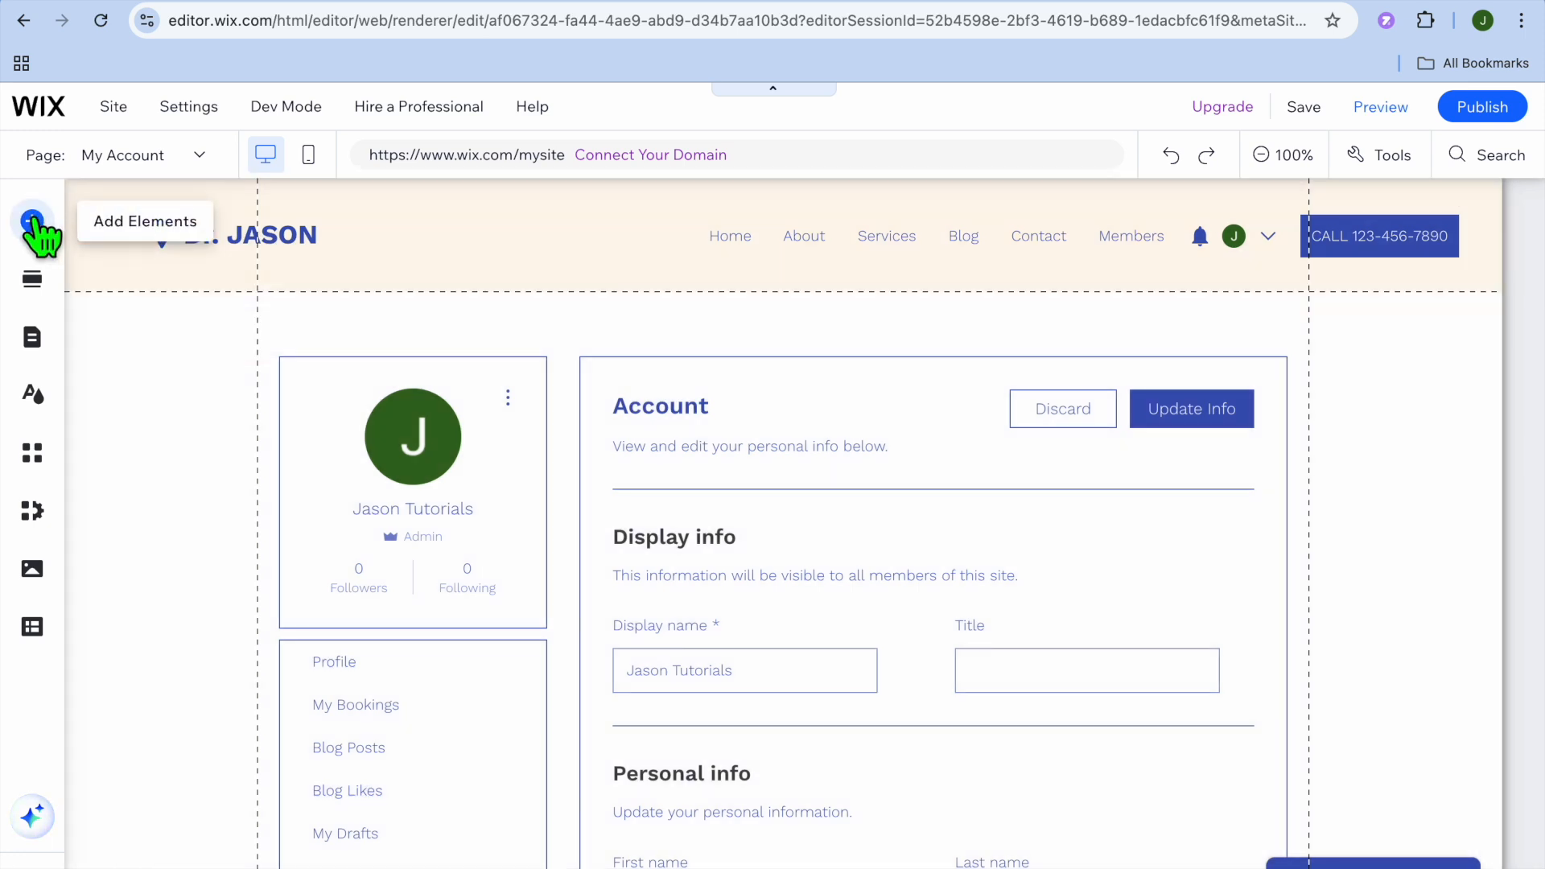
- Browse the addable elements, including Text Marquee, Bookings, Events and the Application forms under Contact & Forms, without adding any
{"action": "left_click", "coordinate": [32, 221]}
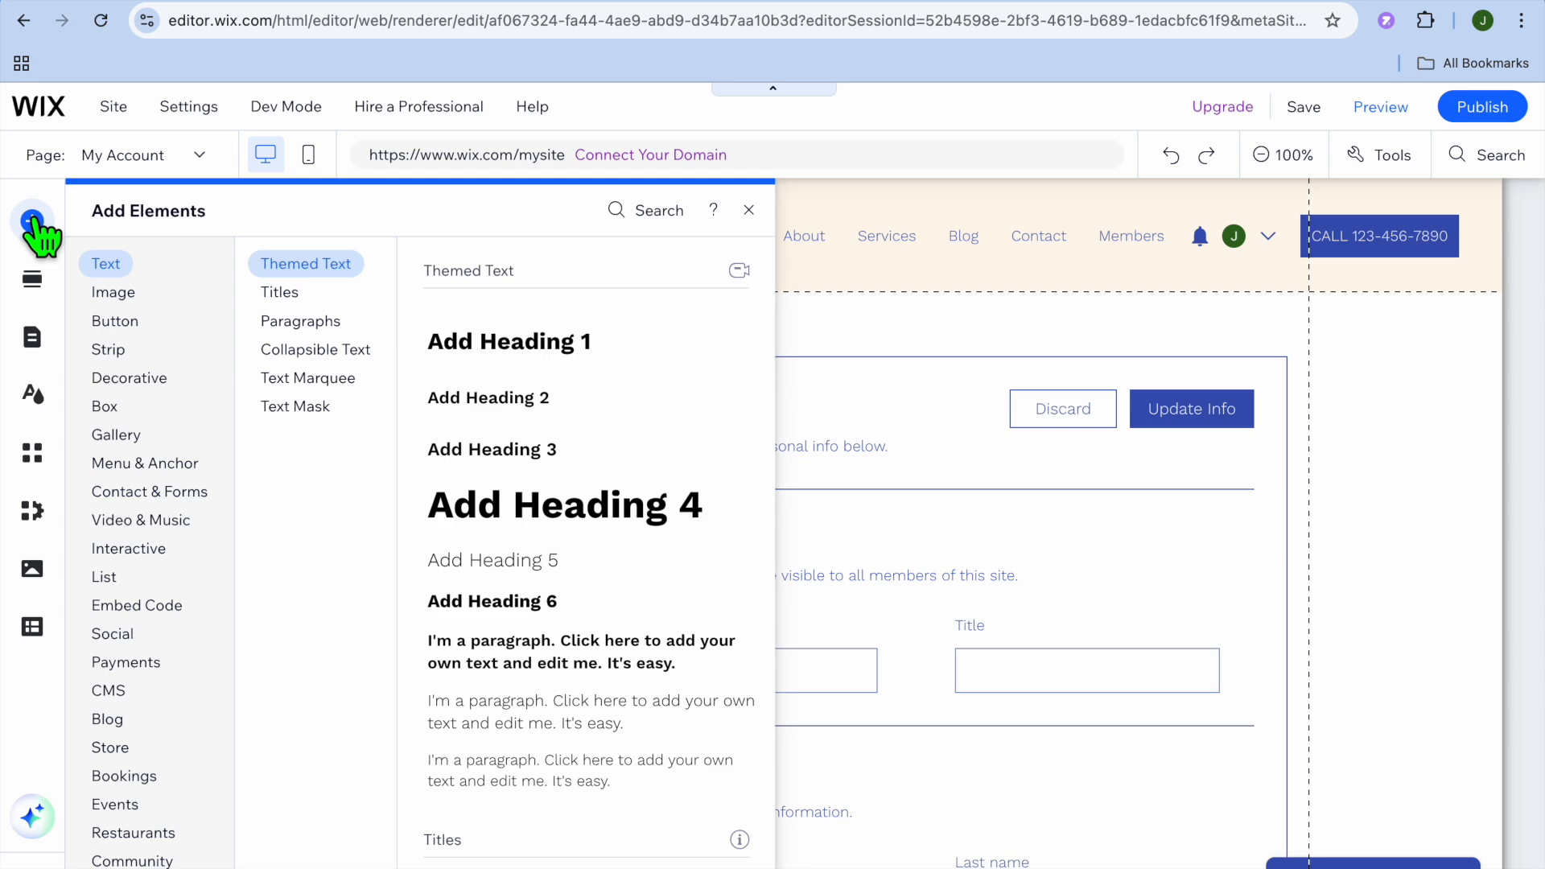
{"action": "left_click", "coordinate": [295, 389]}
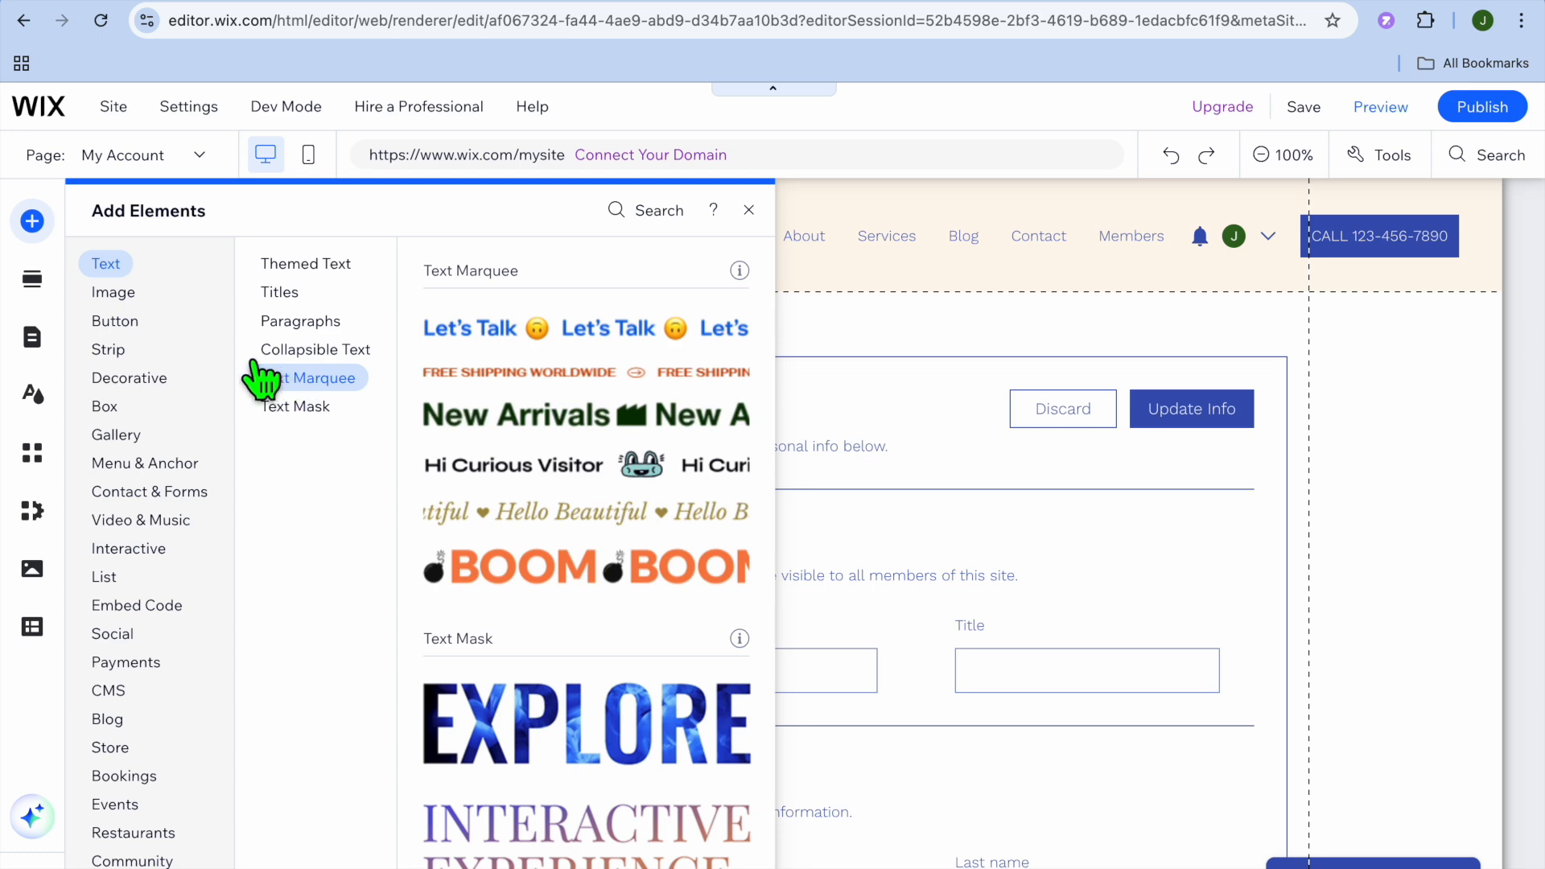
{"action": "left_click", "coordinate": [157, 603]}
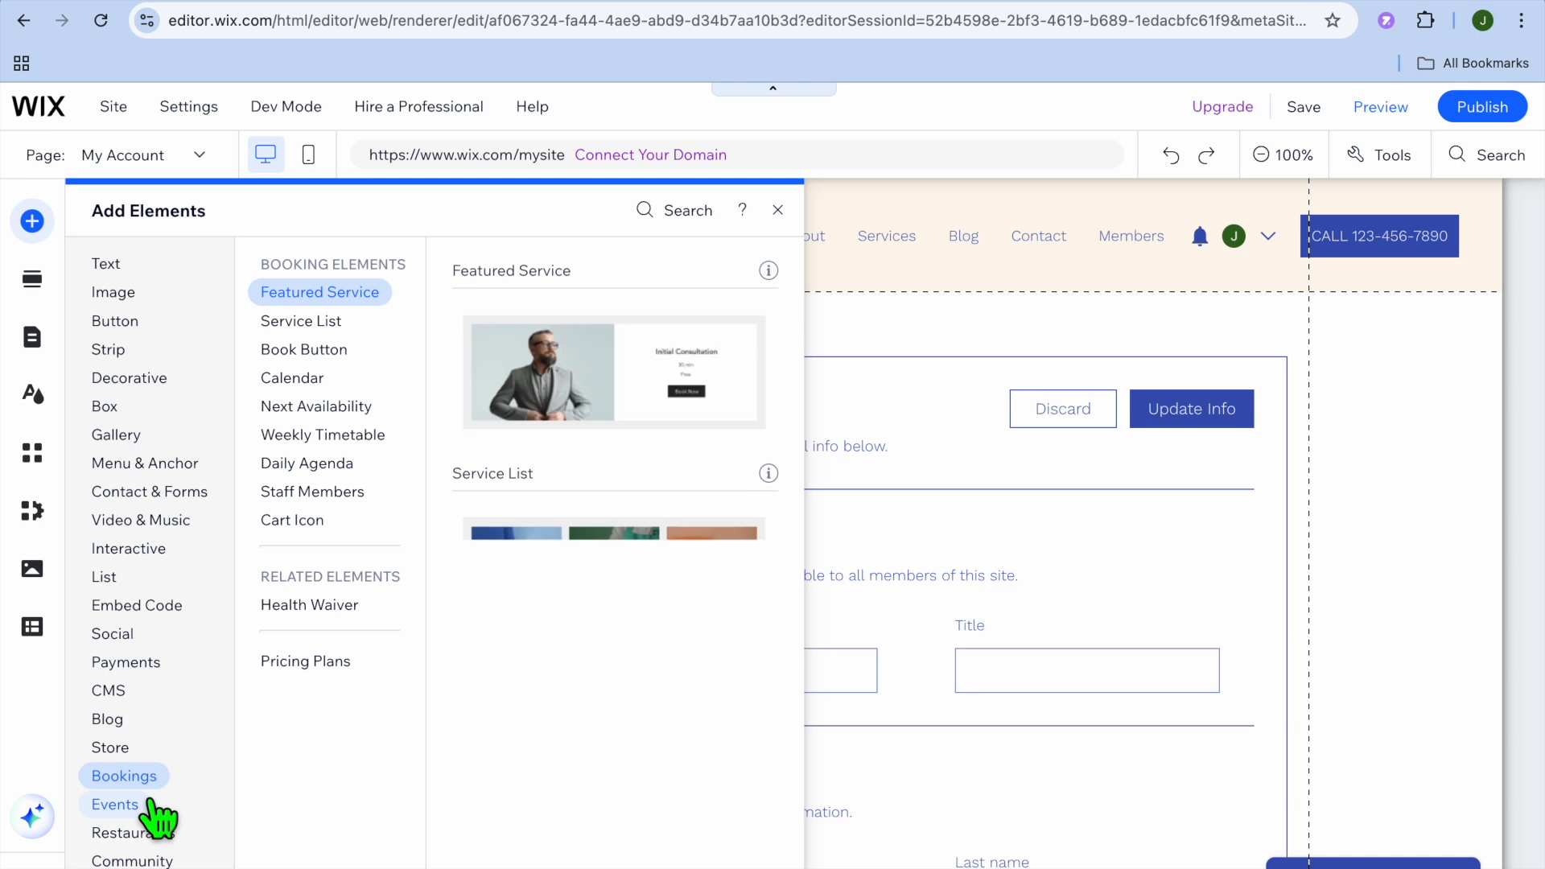
{"action": "mouse_move", "coordinate": [155, 803]}
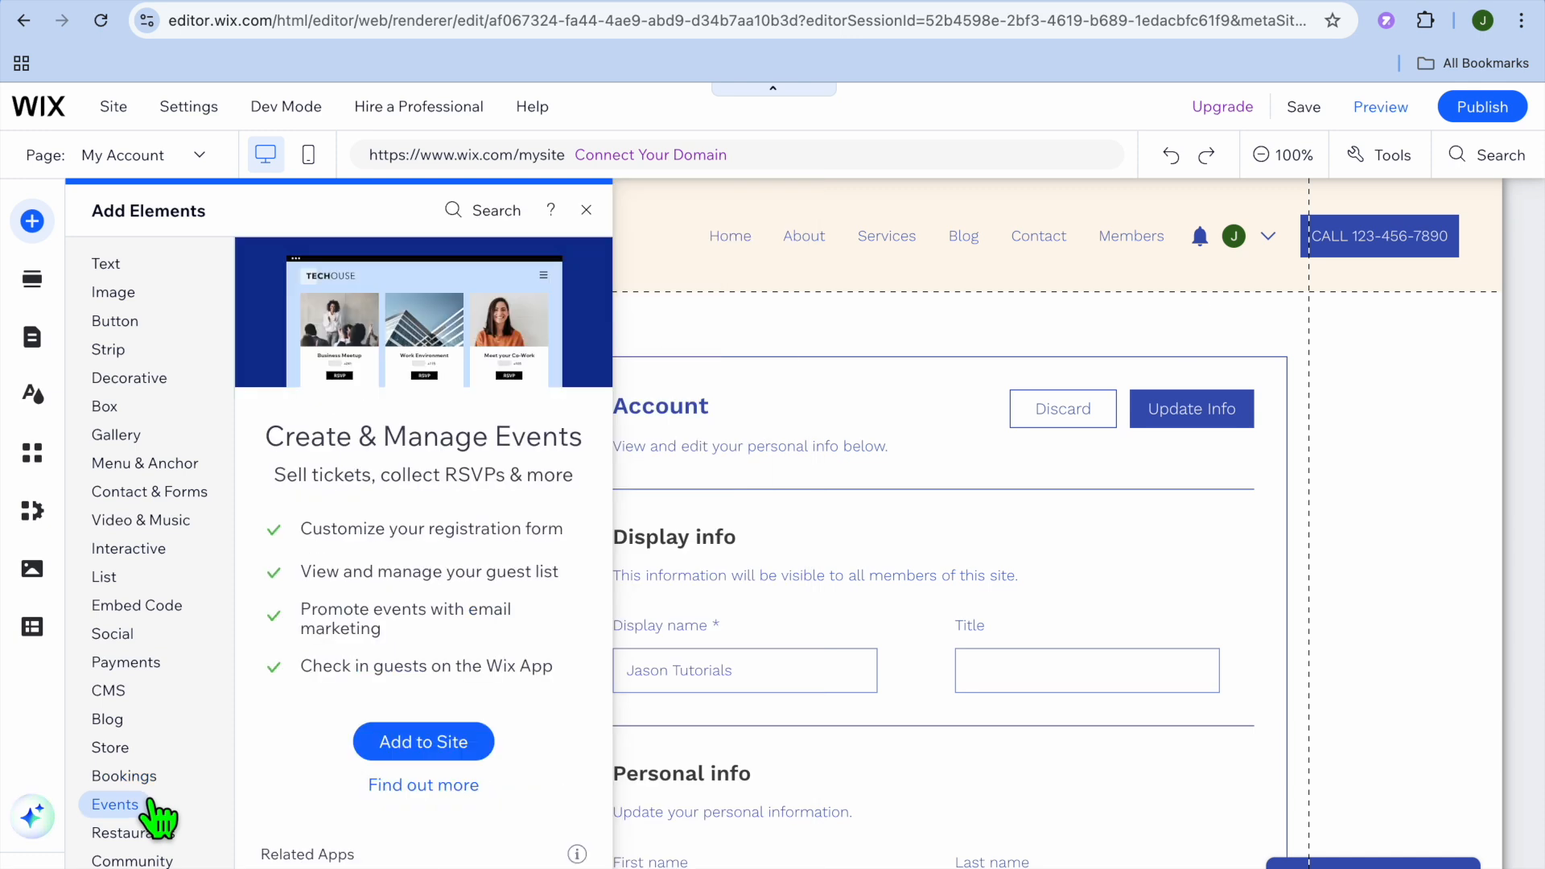
{"action": "left_click", "coordinate": [146, 525]}
{"action": "left_click", "coordinate": [157, 492]}
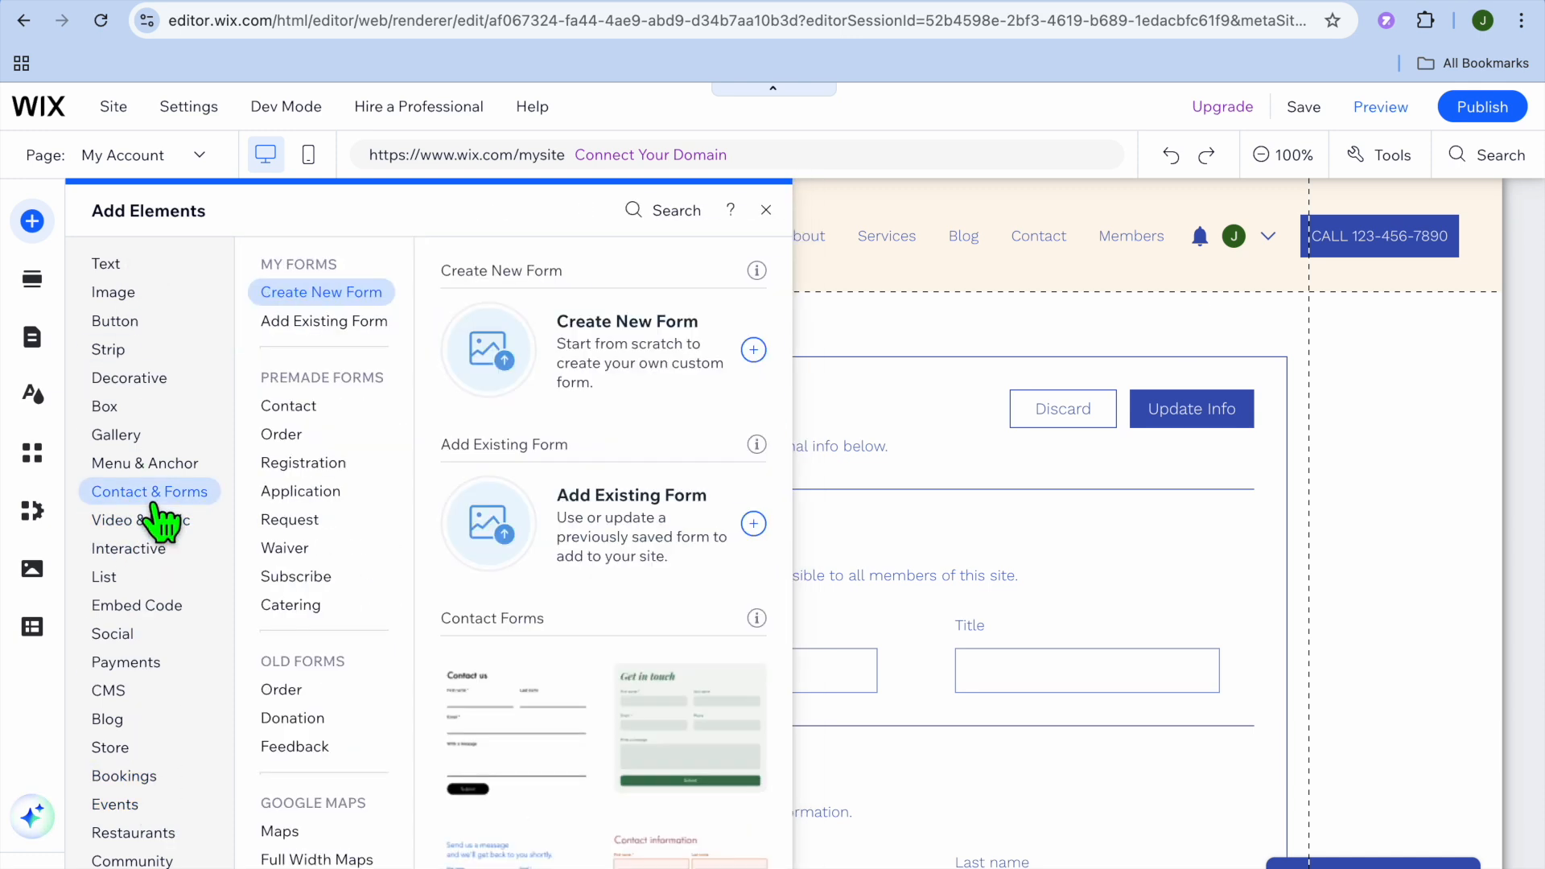
{"action": "left_click", "coordinate": [290, 493]}
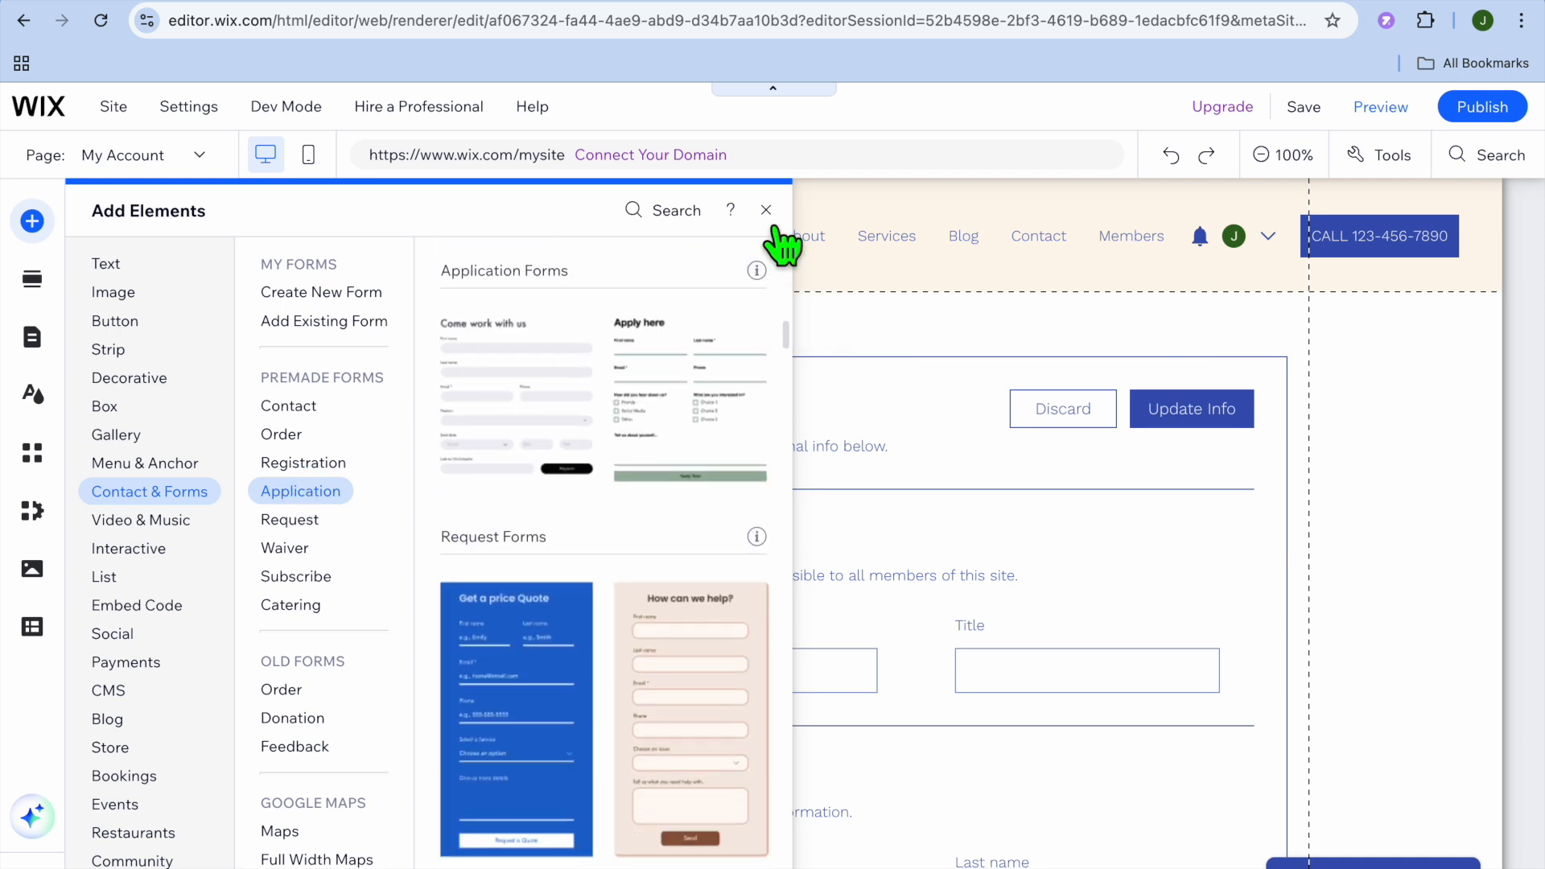
{"action": "left_click", "coordinate": [767, 210]}
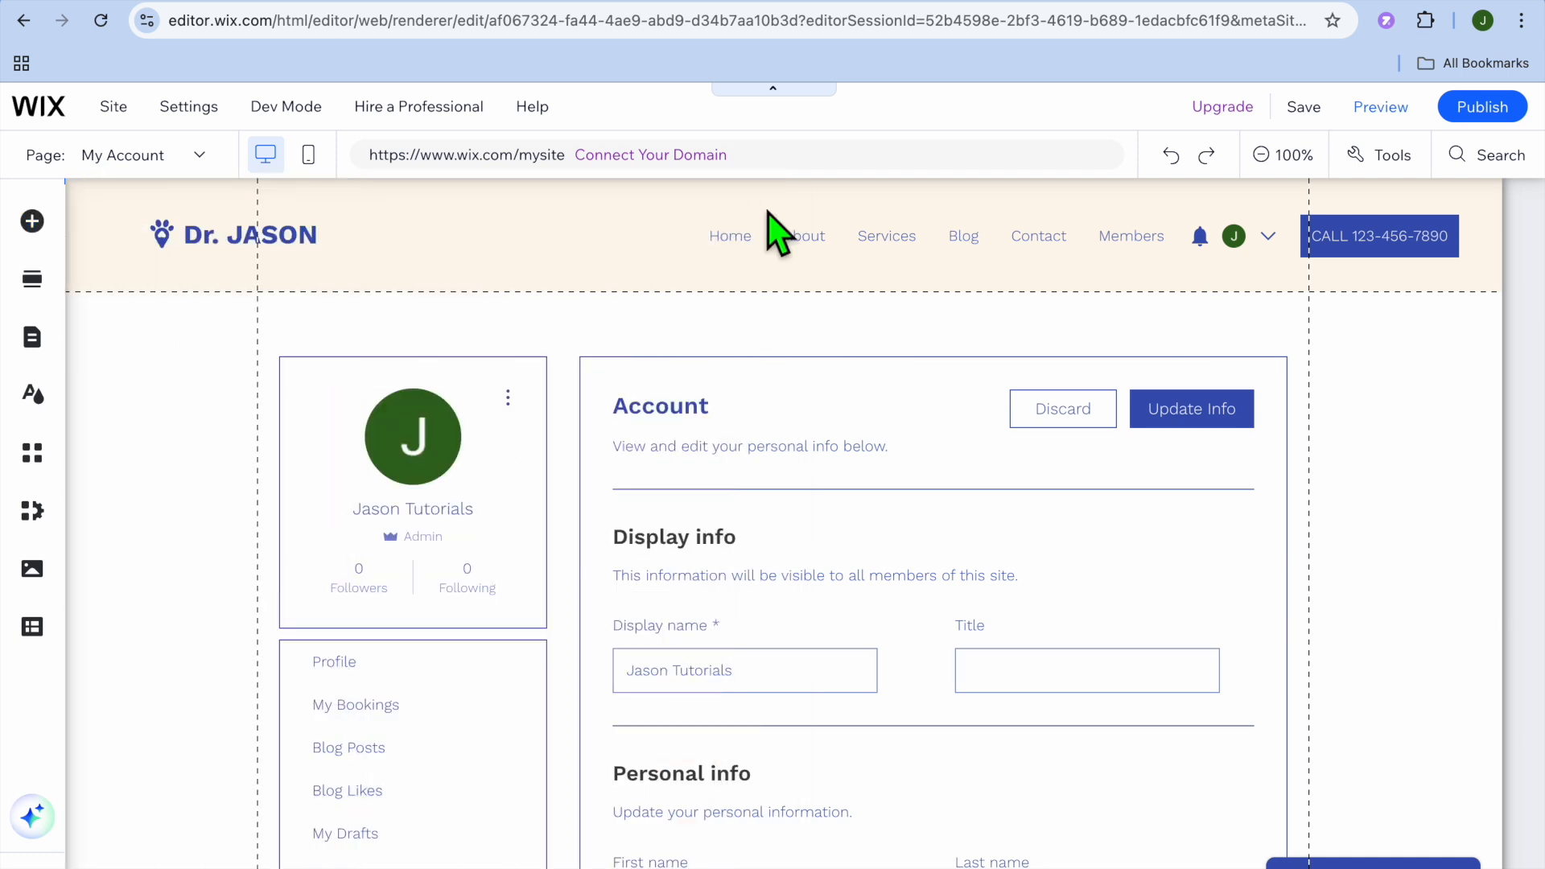
- Preview the site and check its Home page and the House Call Services page
{"action": "left_click", "coordinate": [1376, 113]}
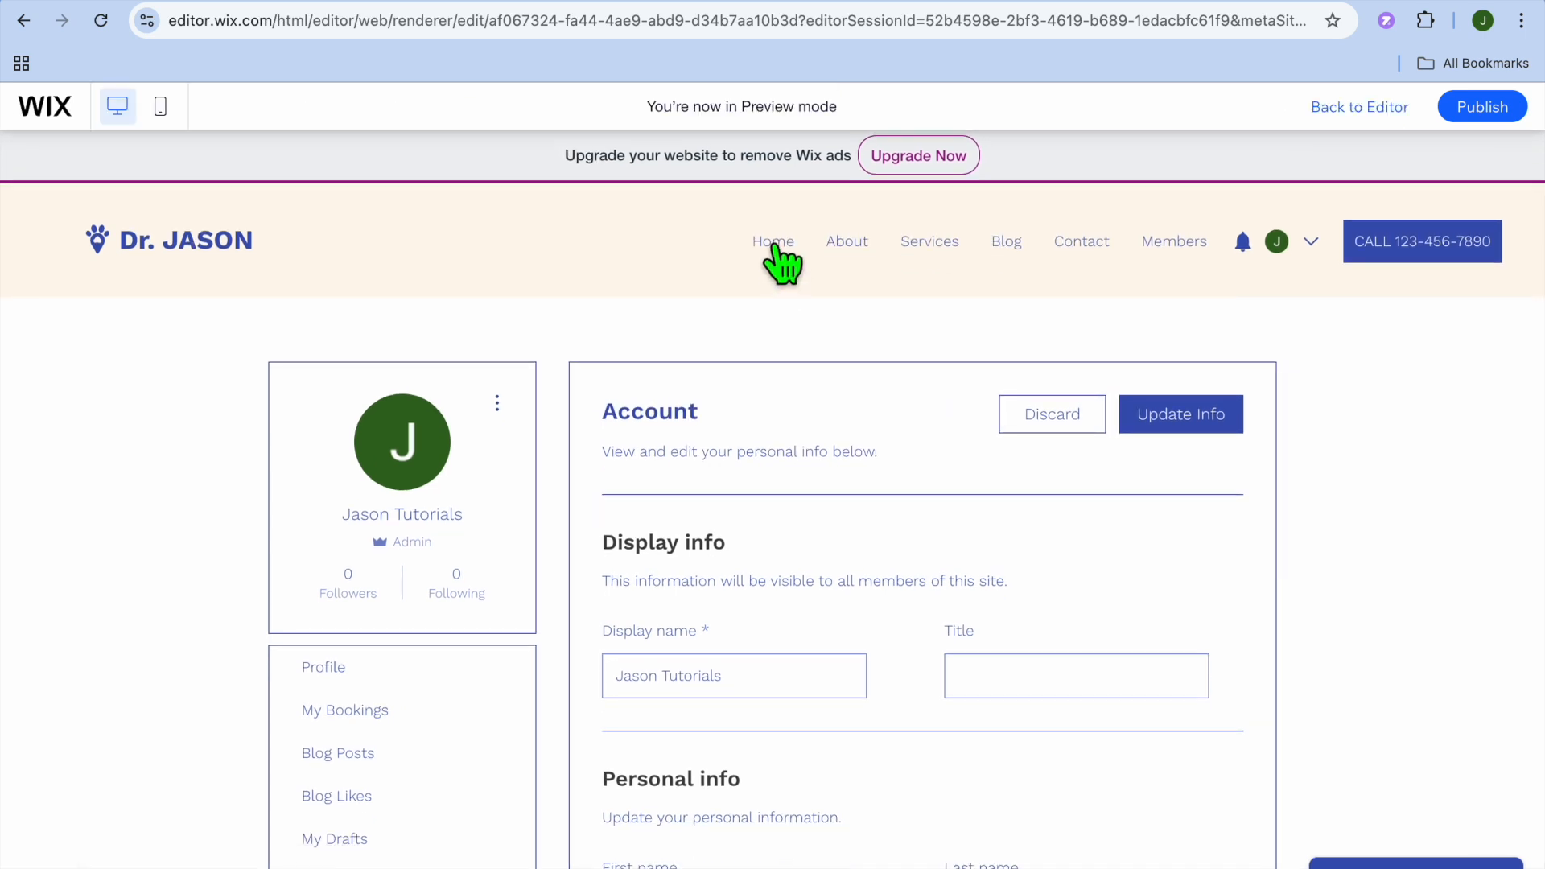
{"action": "left_click", "coordinate": [774, 246]}
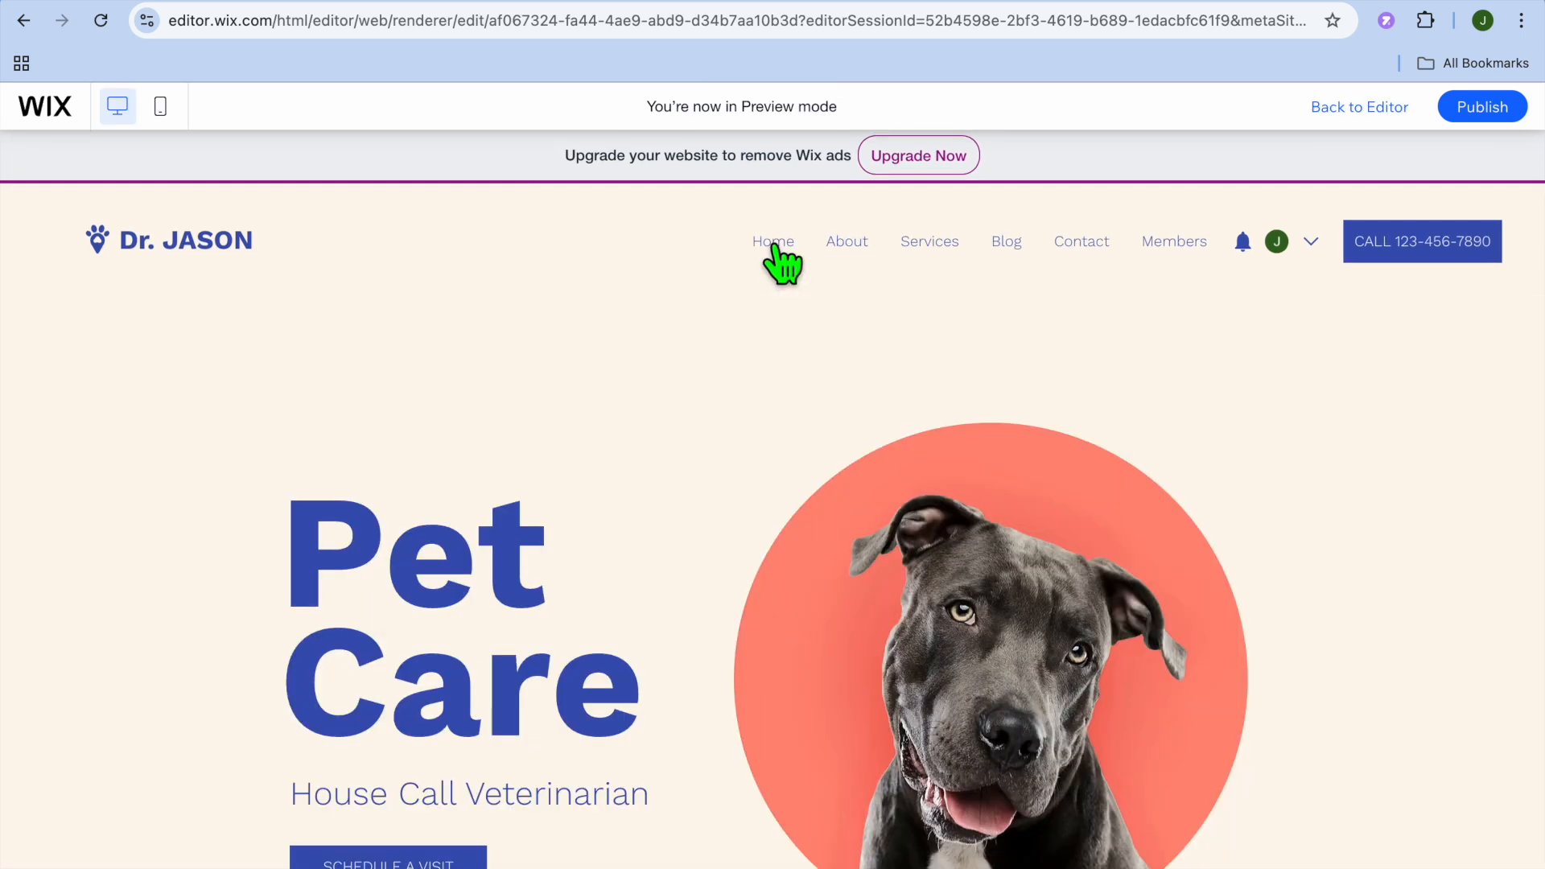
{"action": "left_click", "coordinate": [930, 243]}
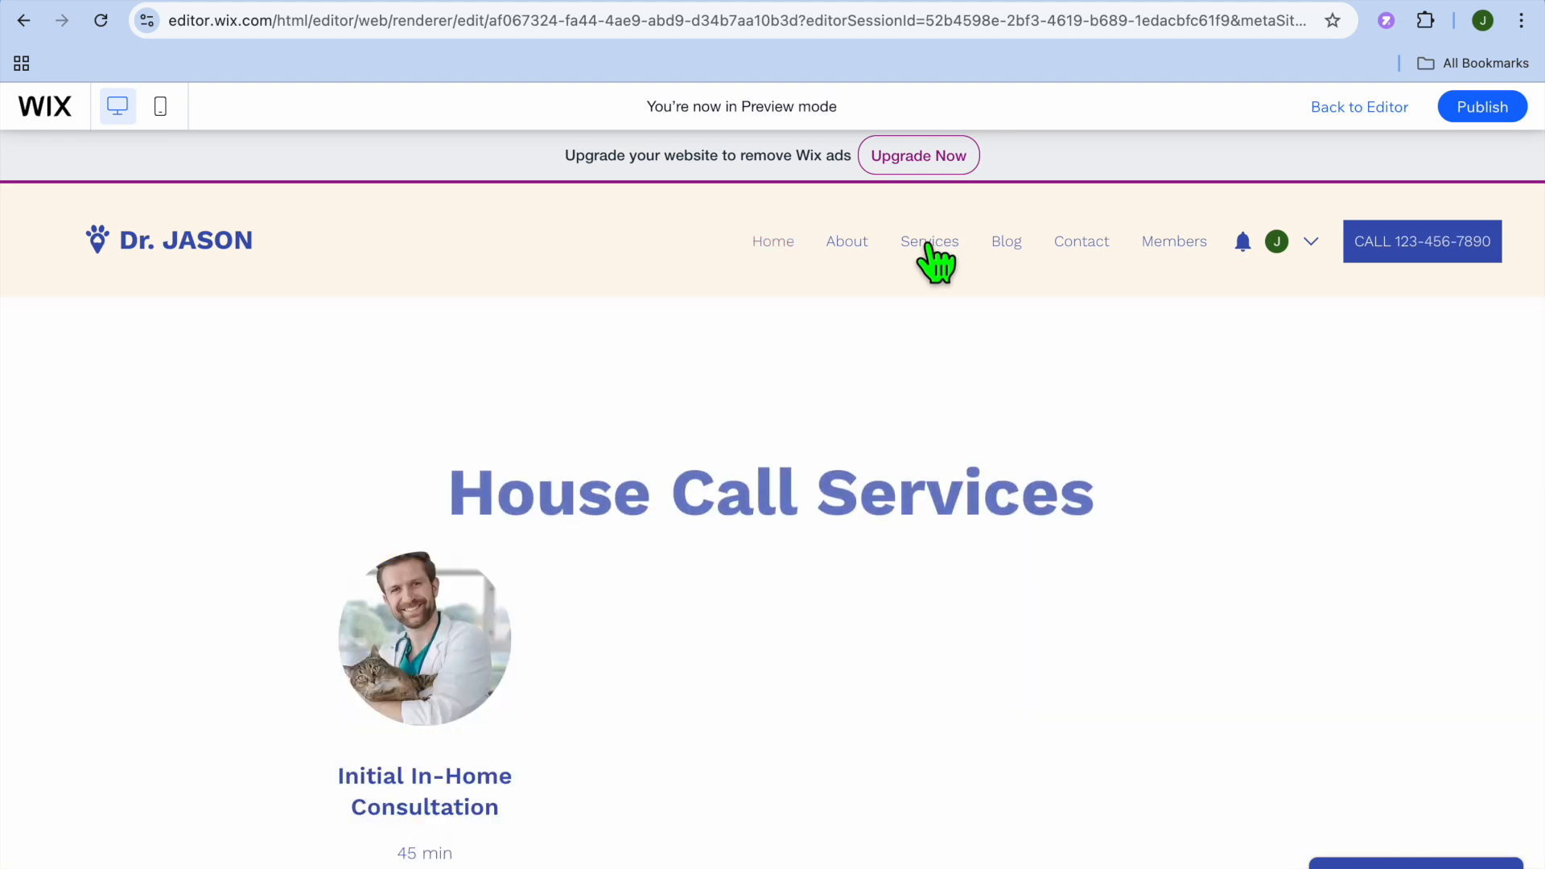
{"action": "scroll", "coordinate": [626, 387], "scroll_direction": "down", "scroll_amount": 5}
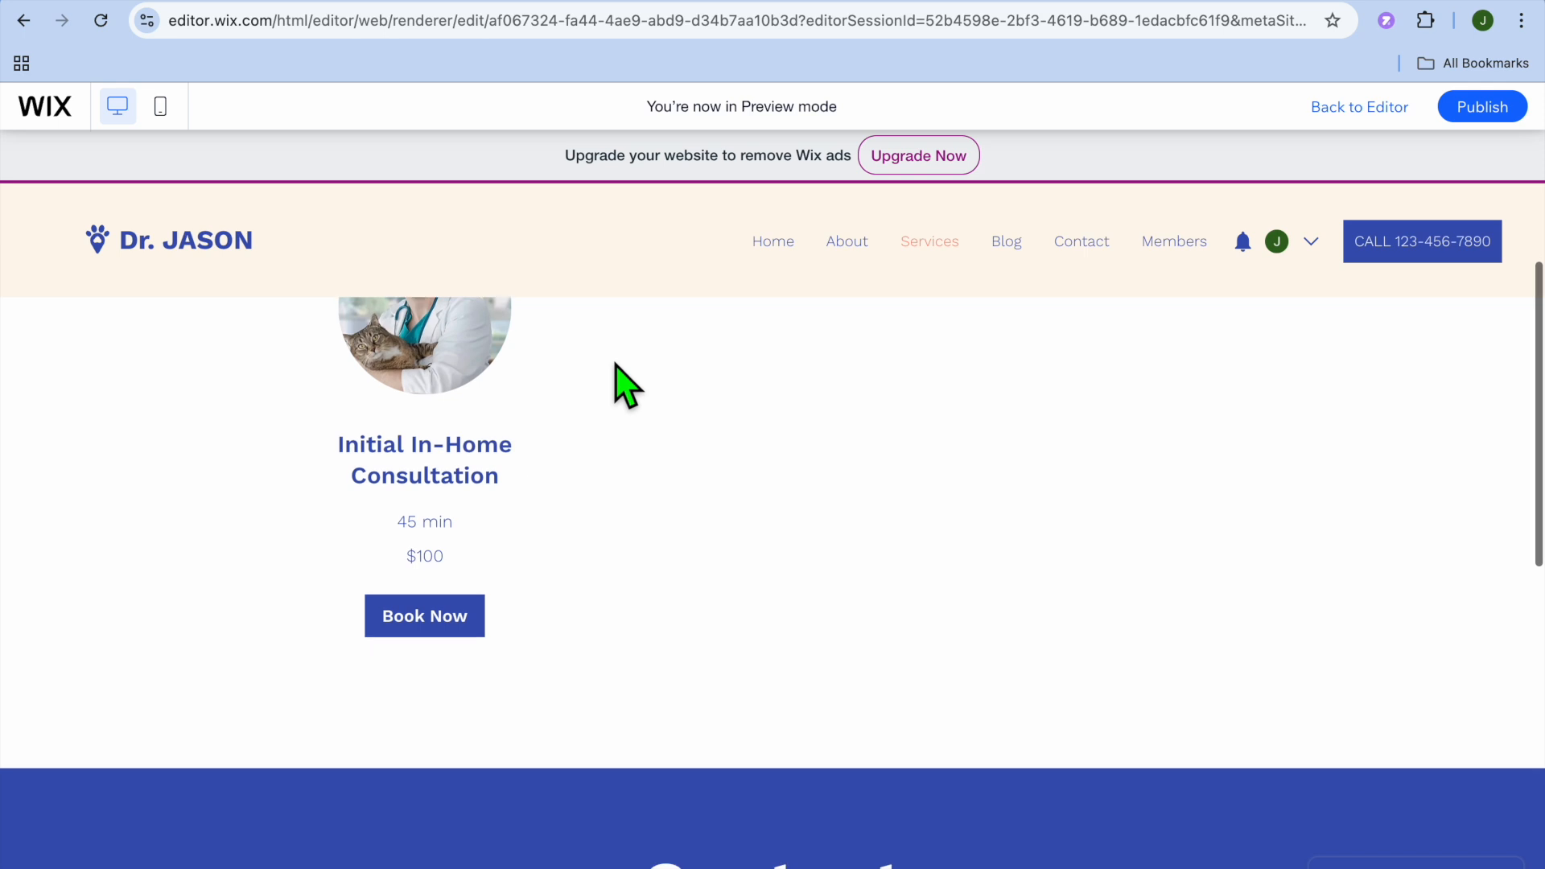
- Start booking the Initial In-Home Consultation in the preview, choose 15 October 2024 at 11:00 am, and look over the booking page
{"action": "left_click", "coordinate": [406, 605]}
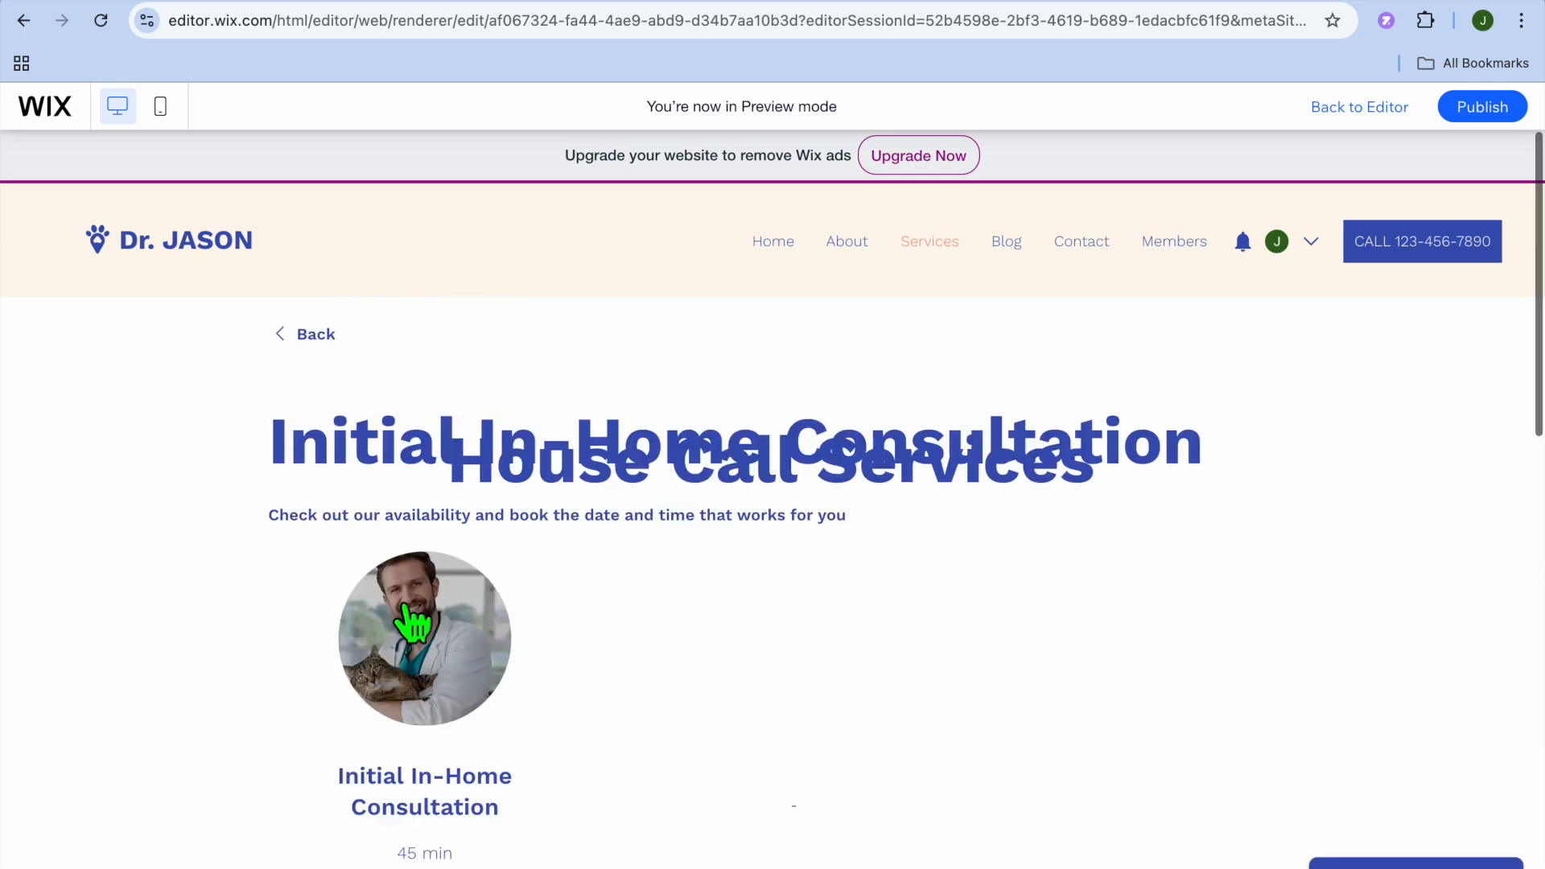
{"action": "scroll", "coordinate": [404, 601], "scroll_direction": "down", "scroll_amount": 4}
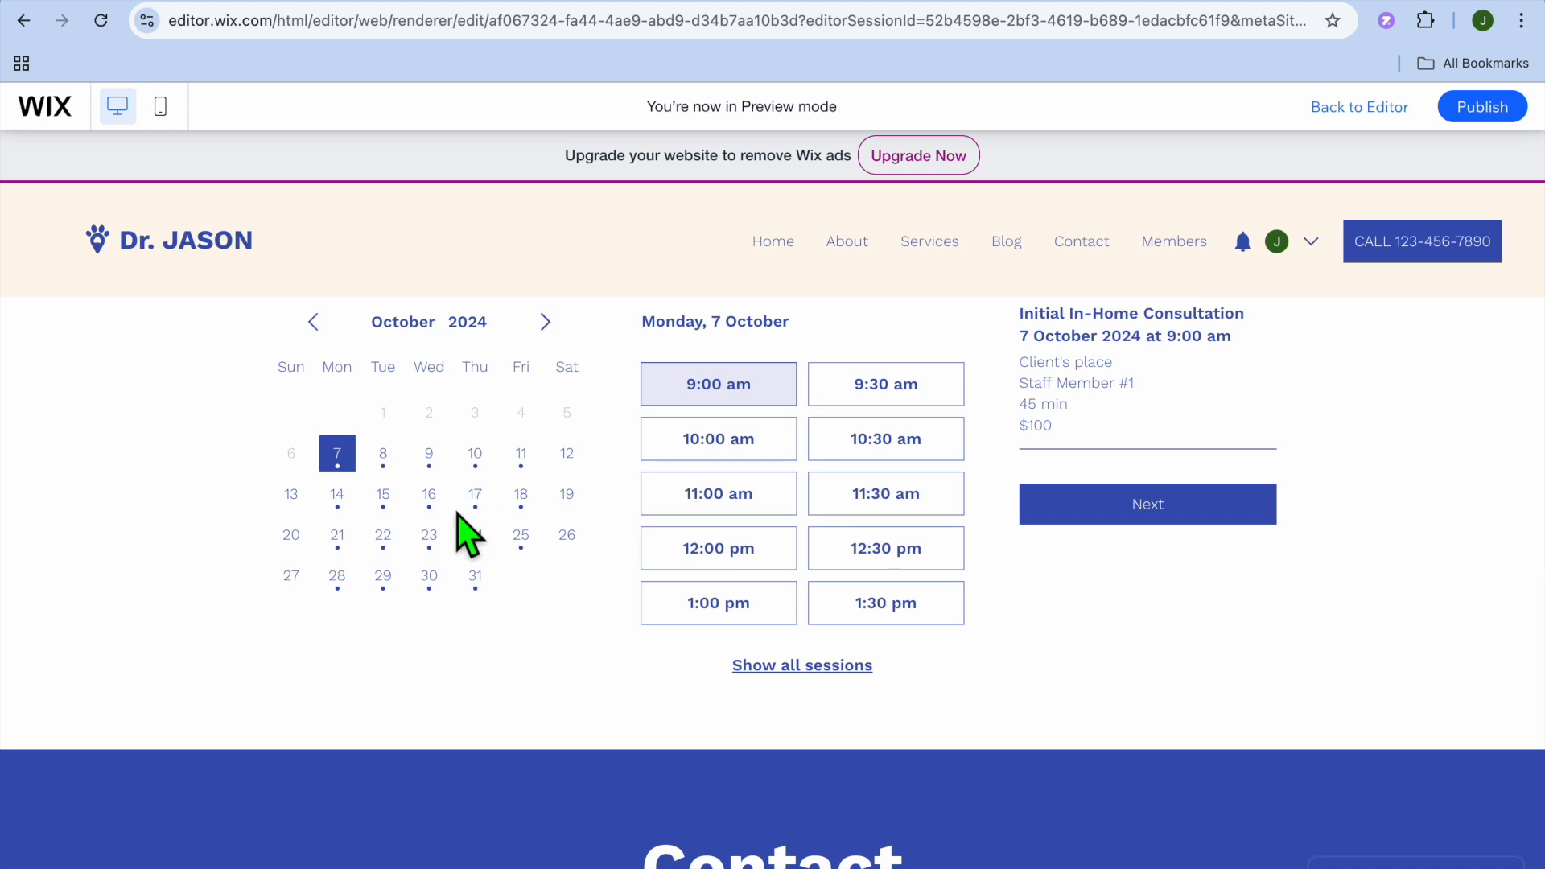
{"action": "left_click", "coordinate": [375, 495]}
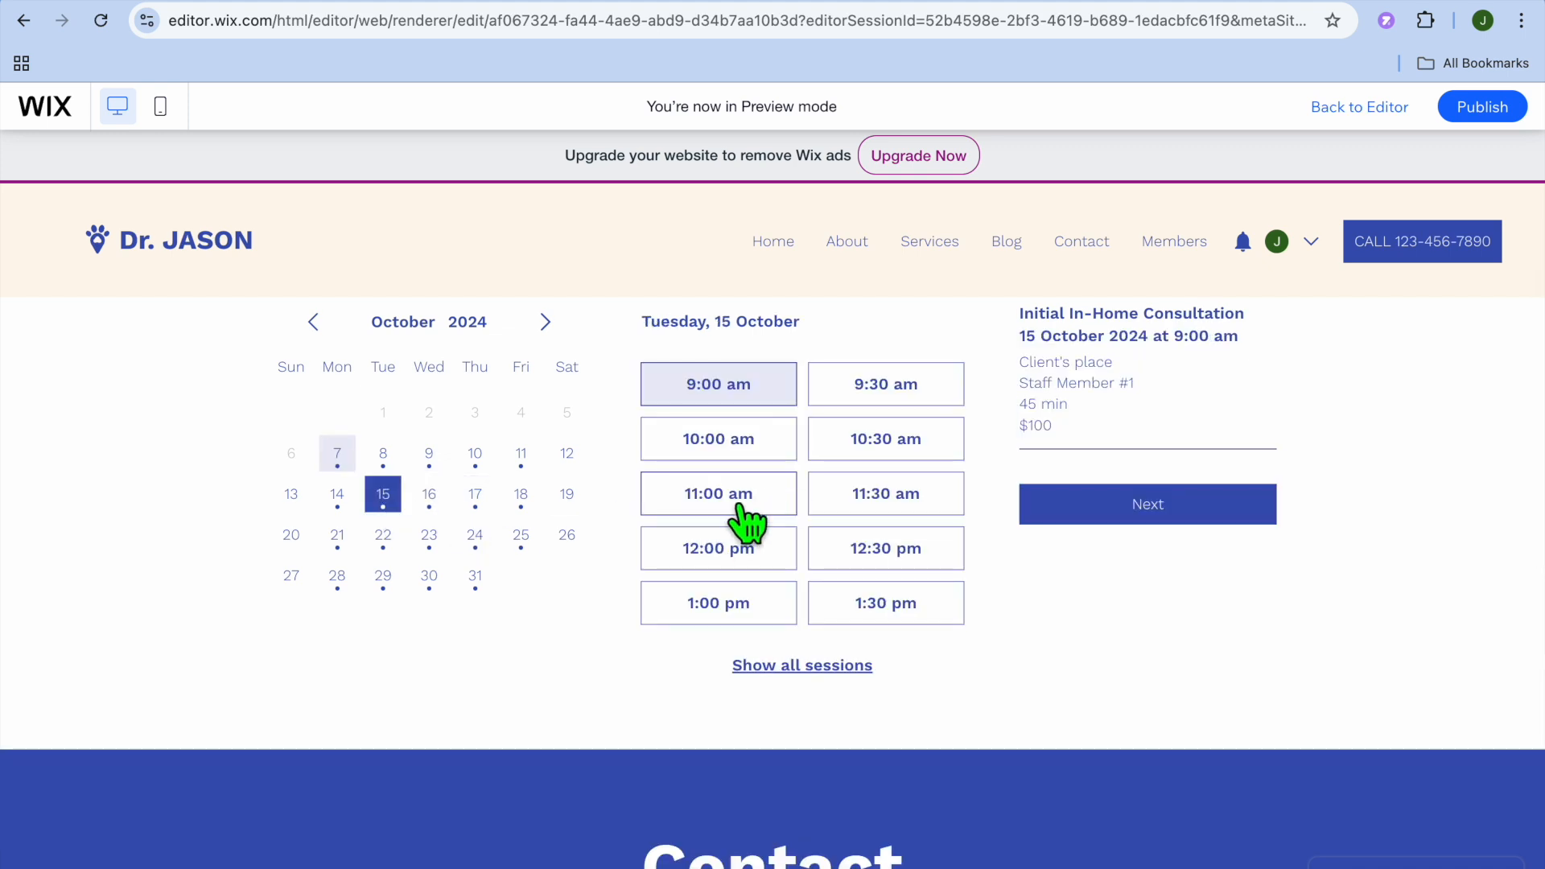
{"action": "left_click", "coordinate": [728, 507]}
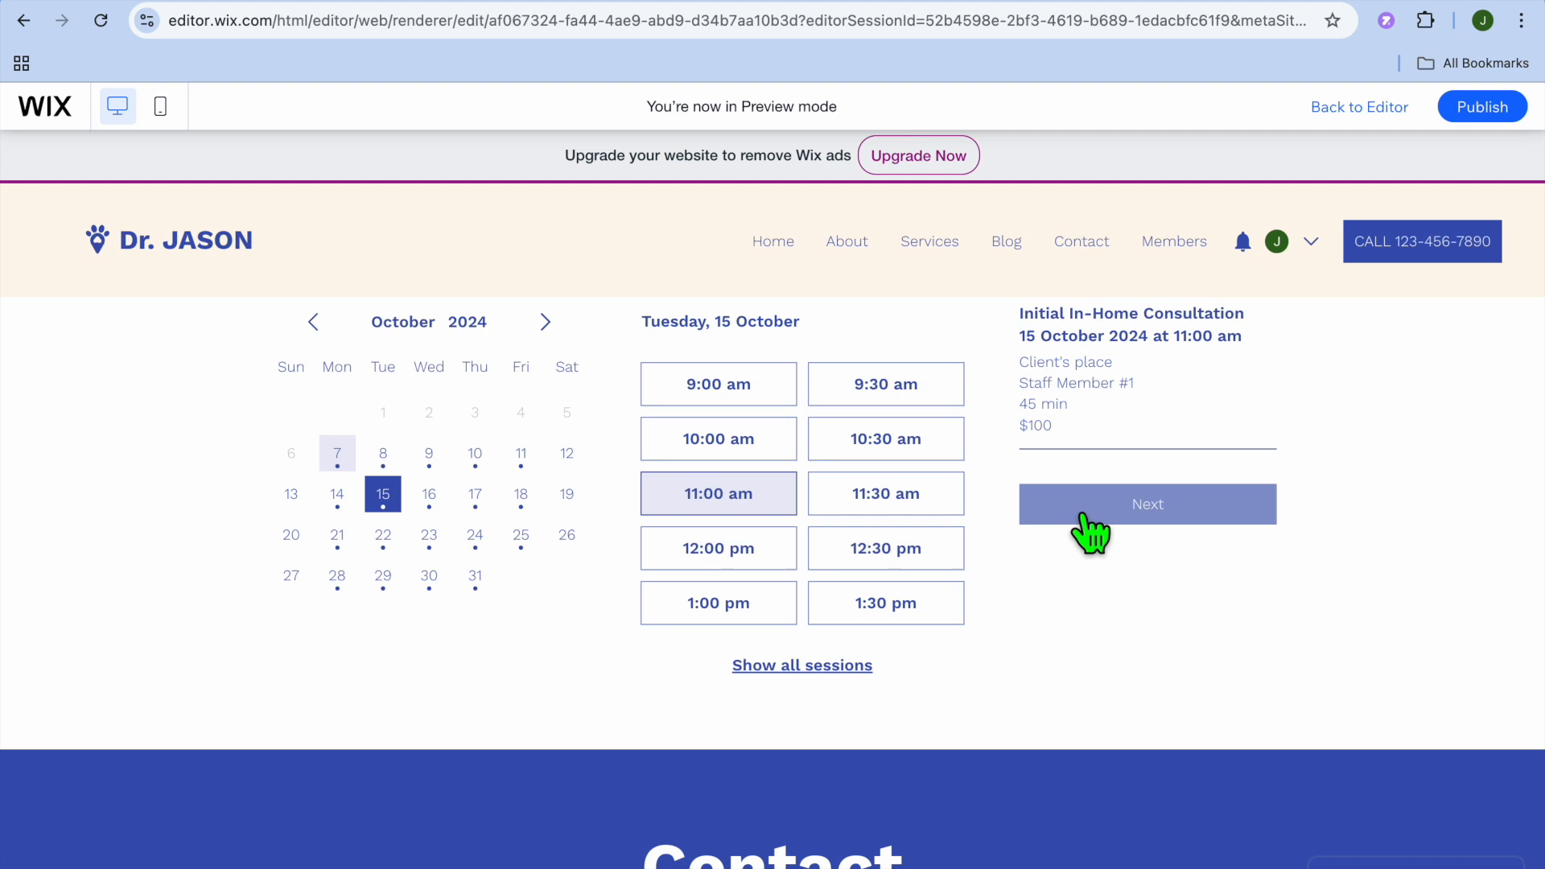
{"action": "scroll", "coordinate": [1082, 516], "scroll_direction": "down", "scroll_amount": 8}
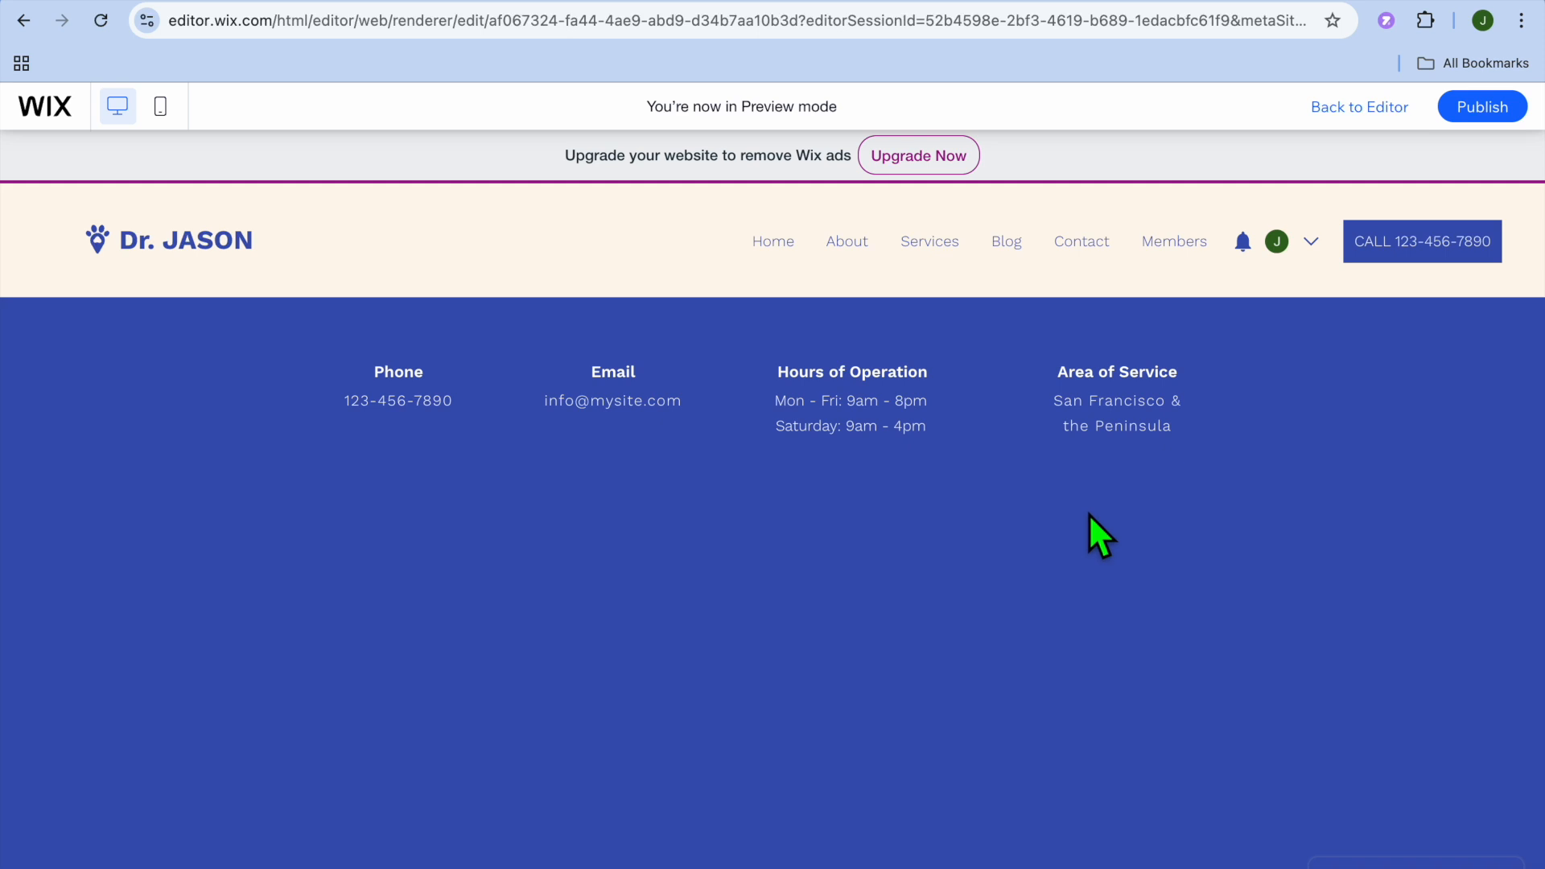
{"action": "scroll", "coordinate": [1089, 515], "scroll_direction": "up", "scroll_amount": 8}
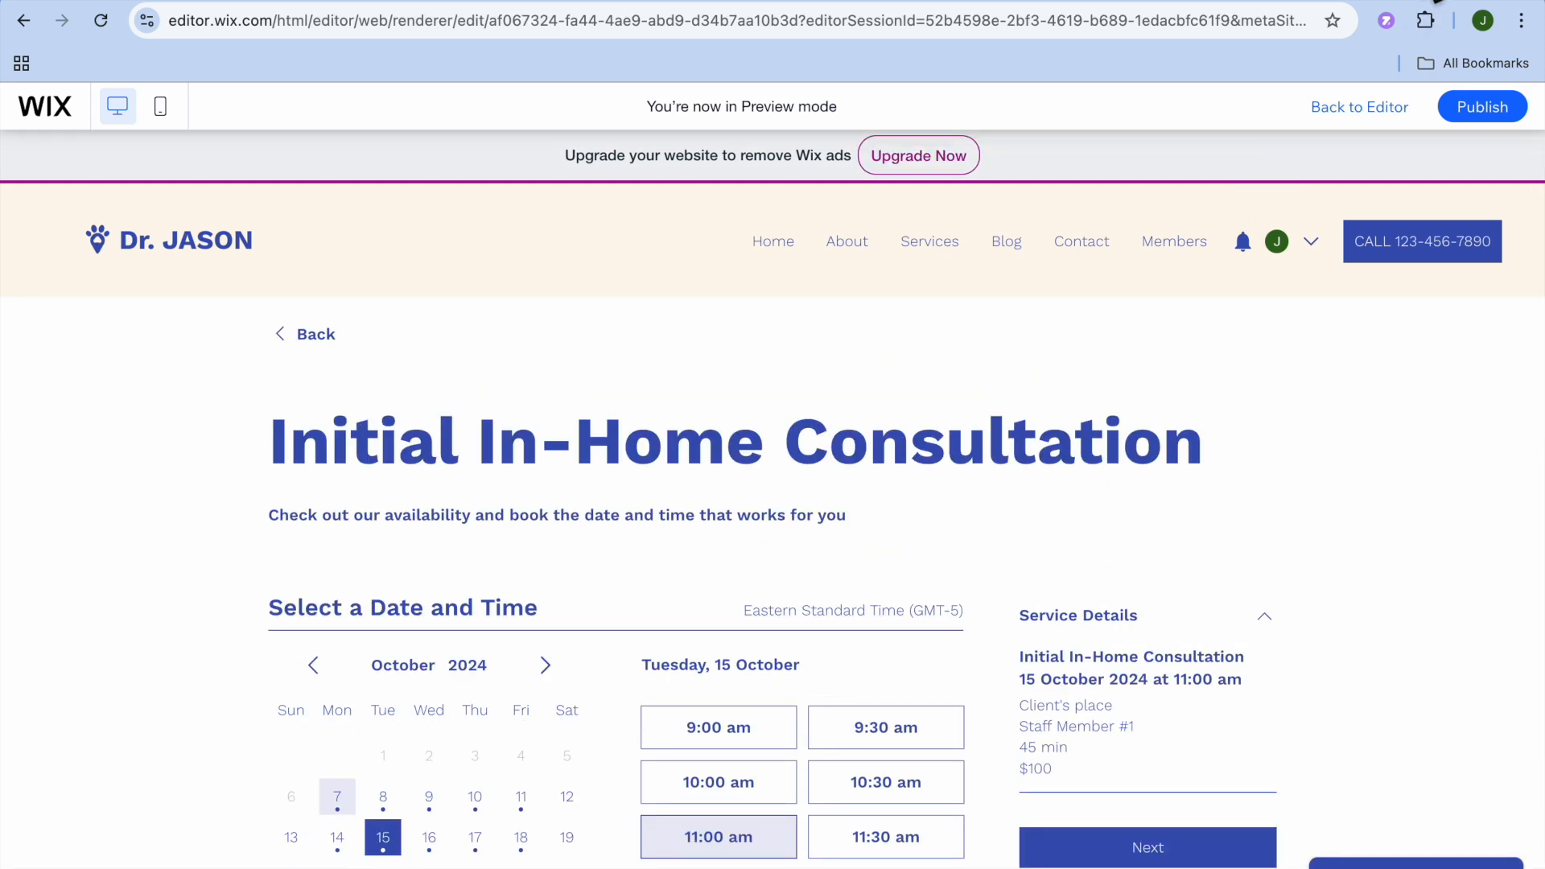